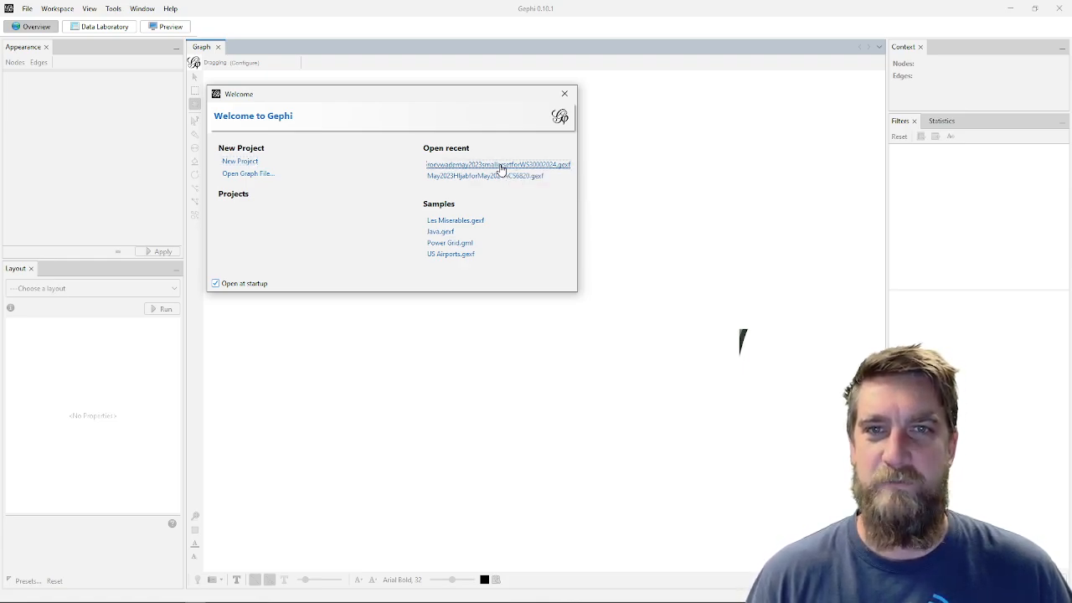
Open the recent file roevwademay2023smallersetforWS30002024.gexf and import it as a directed graph in a new workspace
left_click(493, 165)
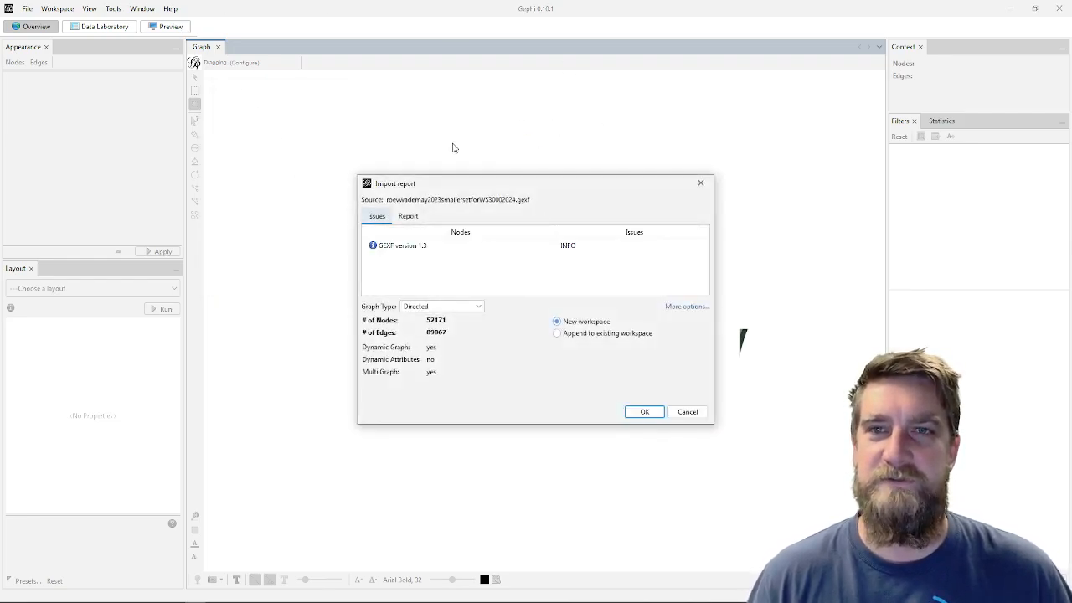
left_click_drag(450, 186, 446, 125)
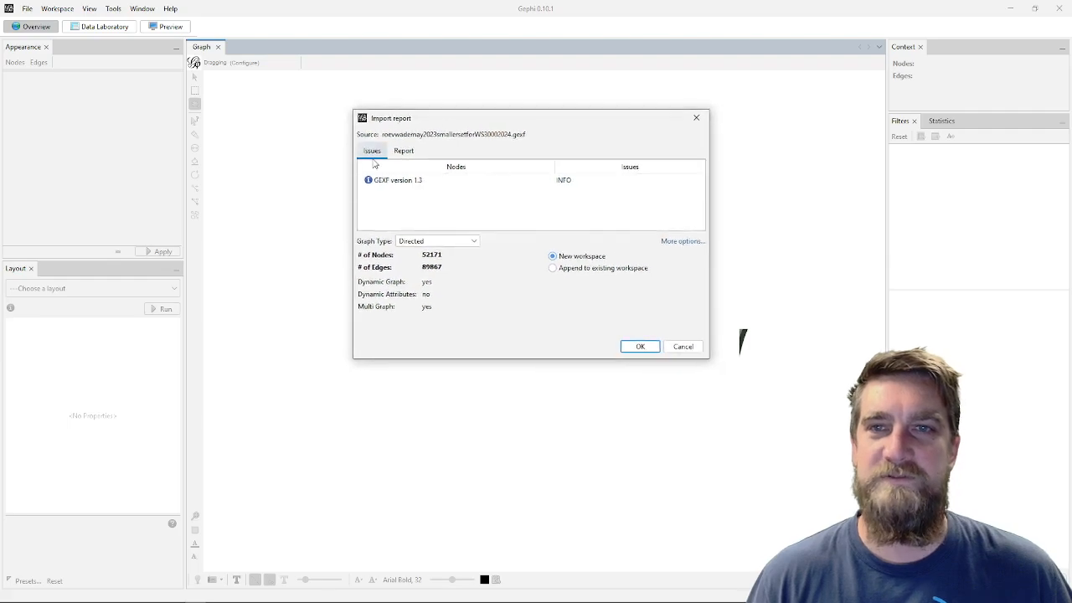
left_click(470, 242)
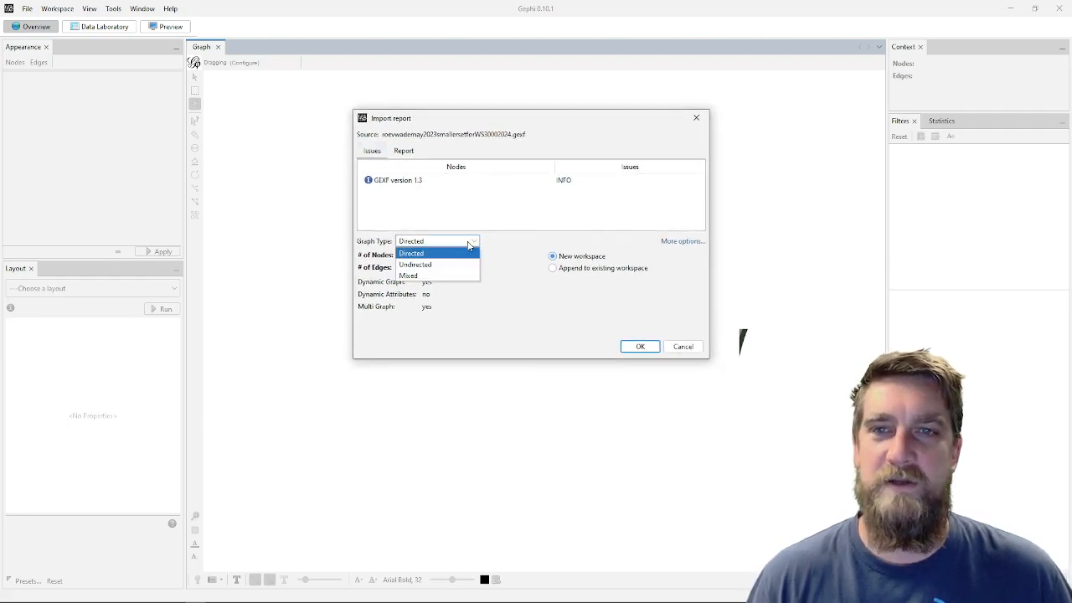
left_click(506, 245)
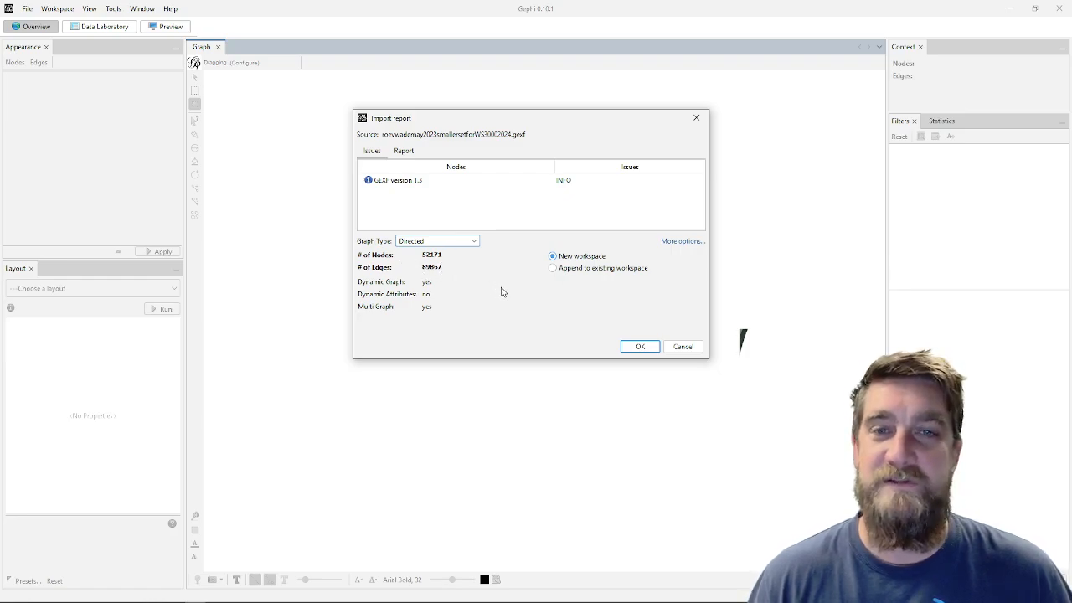
left_click(641, 348)
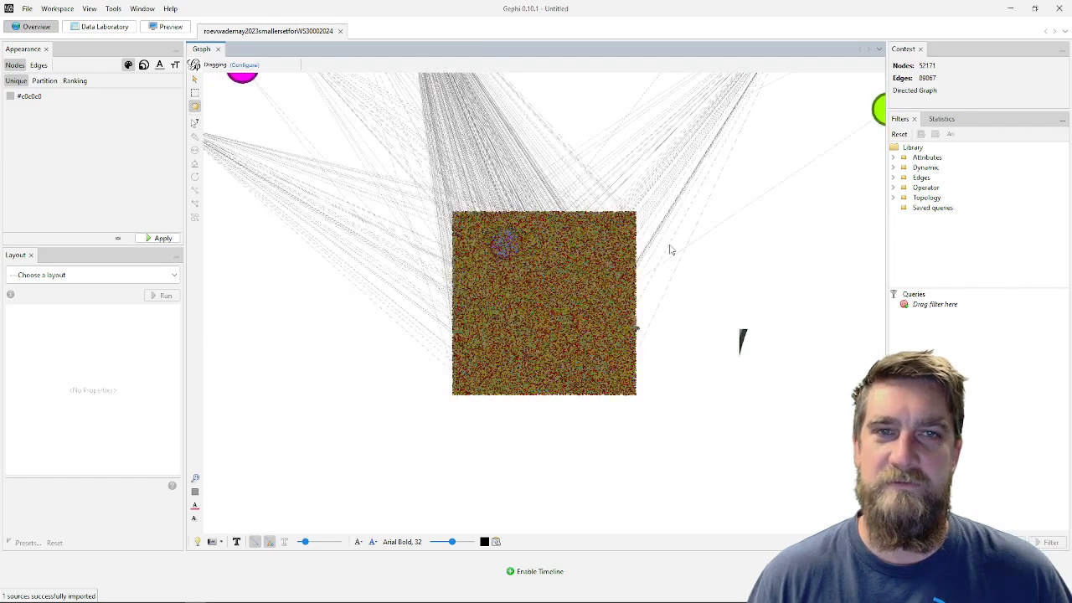
Examine the imported graph's outer coloured nodes and dense central block, and center the whole graph in view
scroll(693, 249, "down", 1)
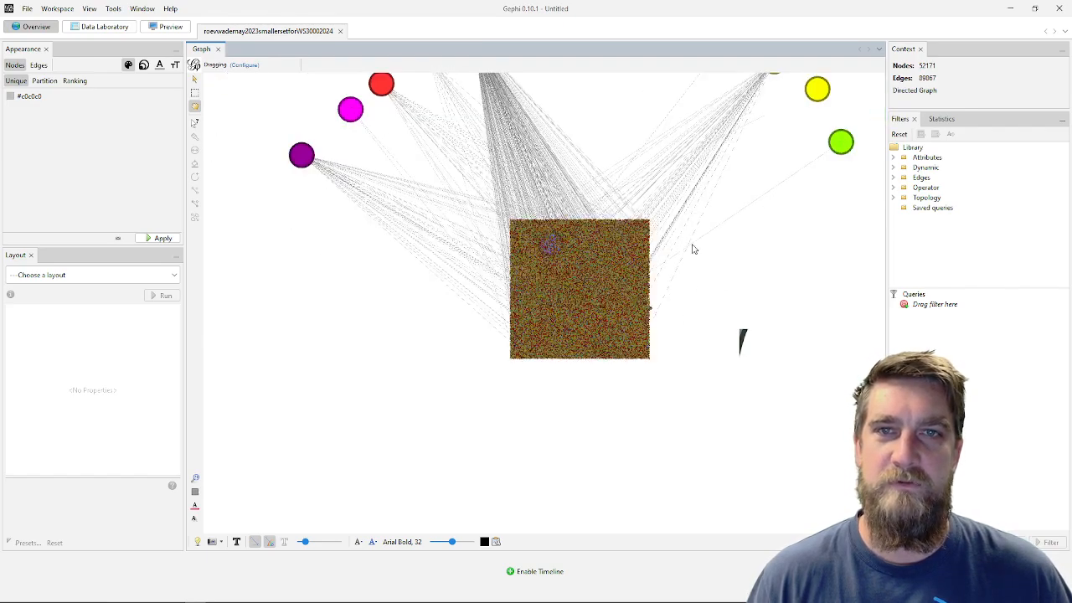
scroll(693, 249, "down", 1)
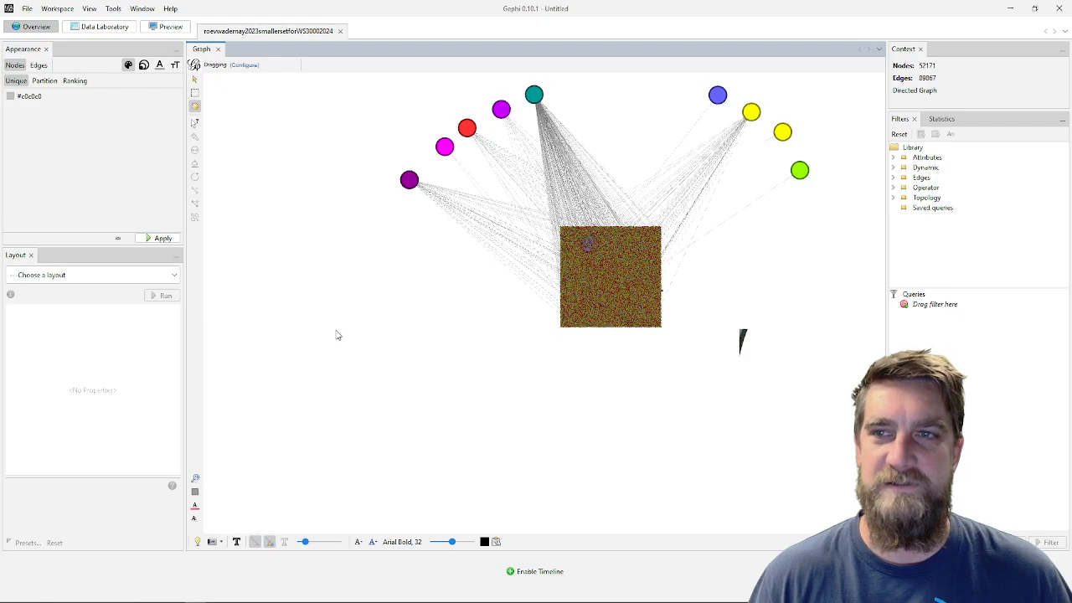
scroll(338, 332, "up", 1)
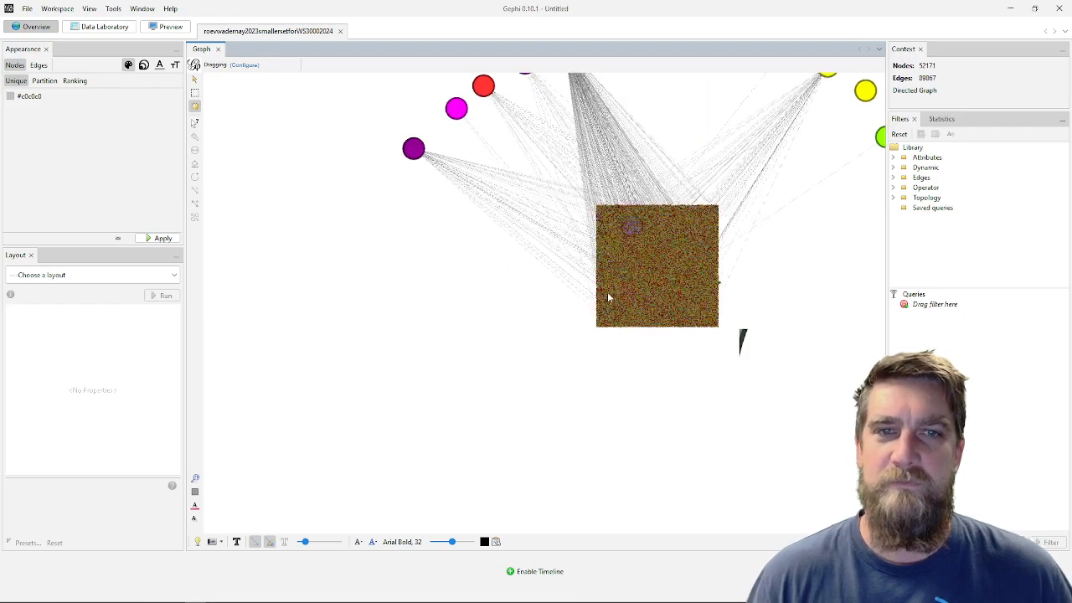
scroll(666, 286, "down", 1)
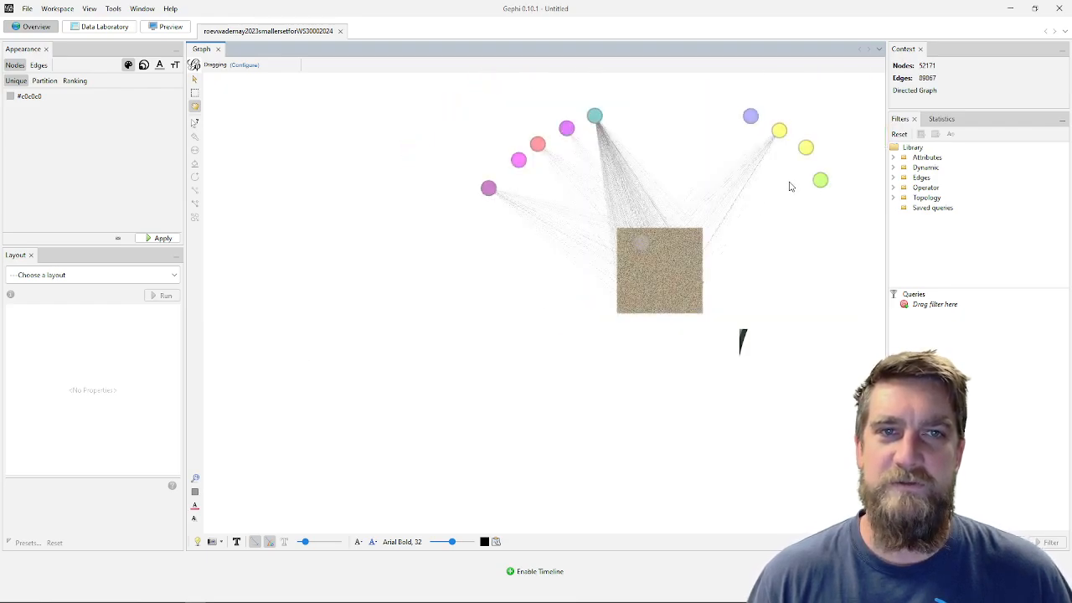
scroll(783, 185, "up", 1)
scroll(648, 122, "up", 1)
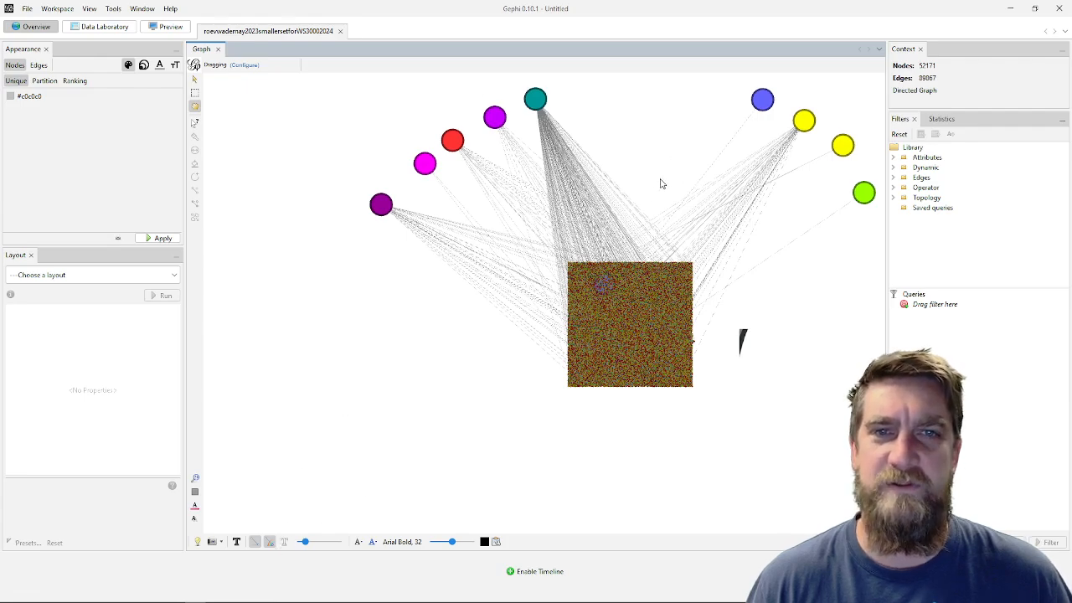
scroll(660, 183, "up", 2)
scroll(662, 189, "up", 3)
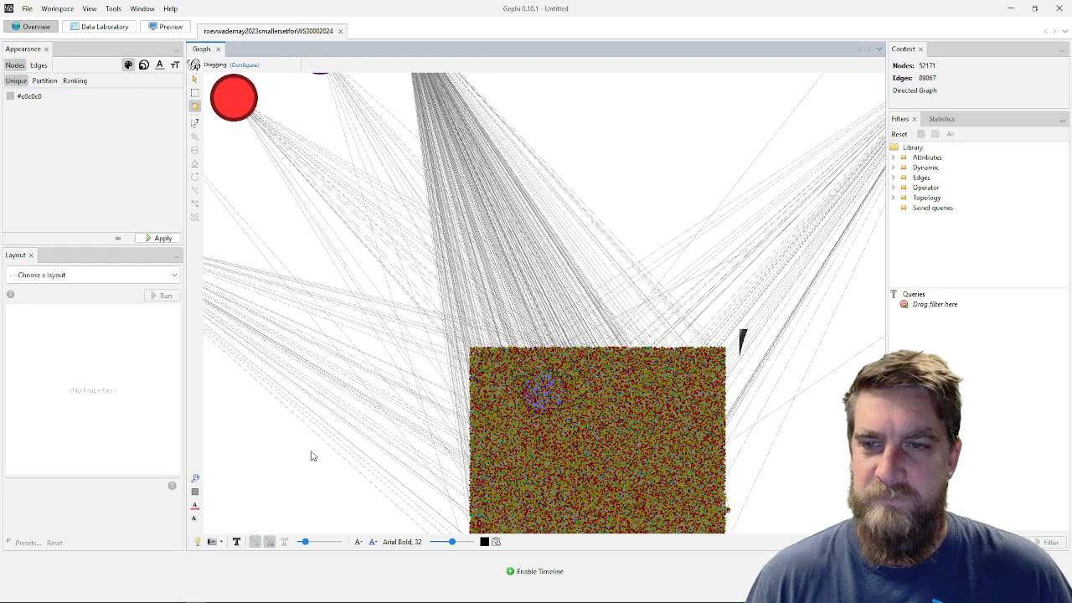
left_click(196, 478)
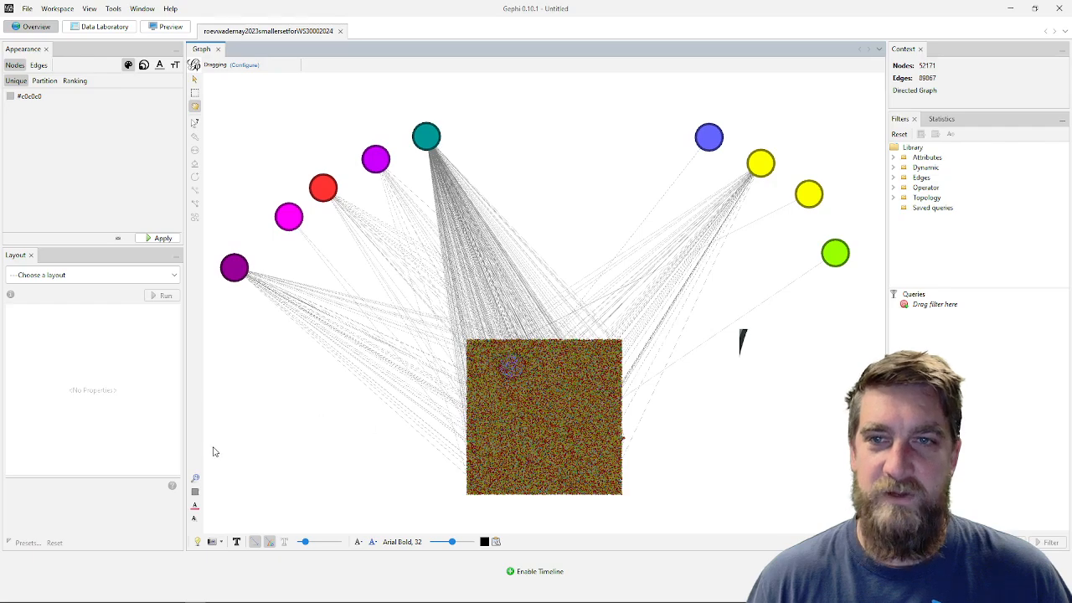
Inspect individual nodes and their connections within the dense central block, and re-center the view on the full graph
scroll(352, 427, "up", 5)
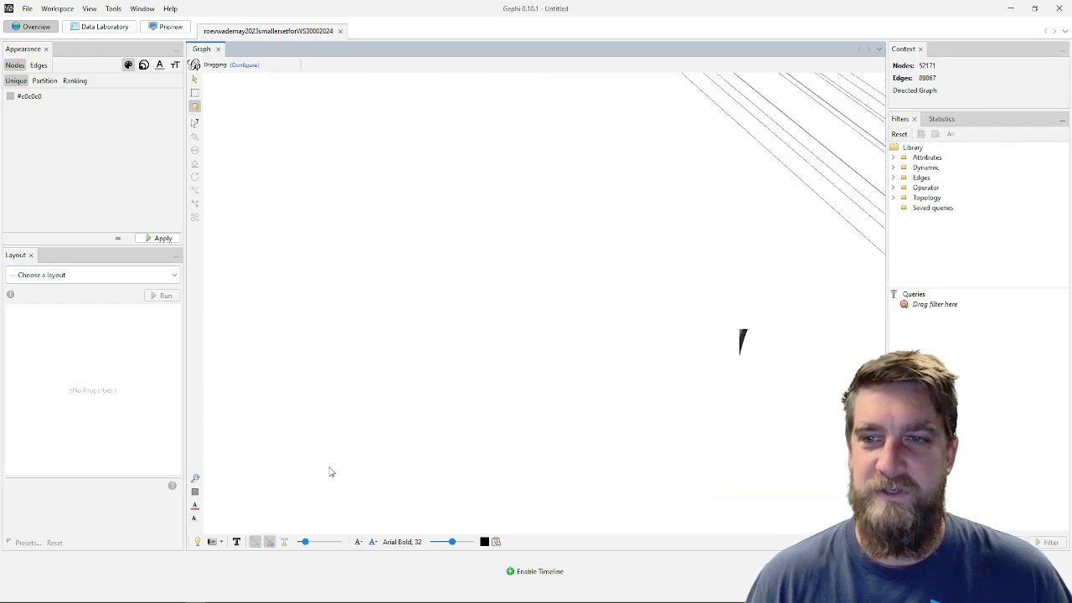
left_click(195, 480)
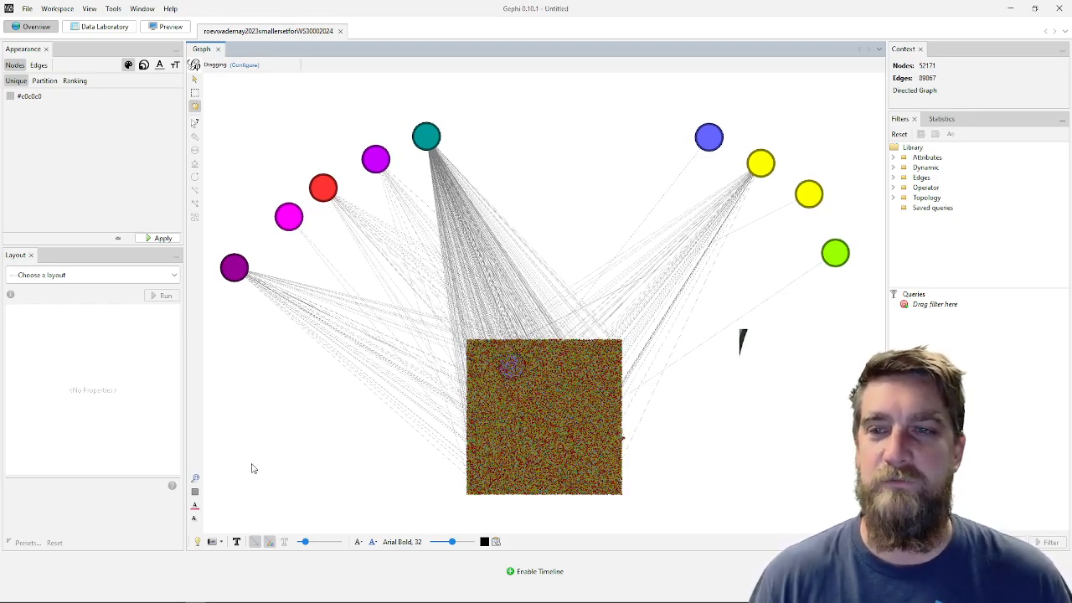
scroll(585, 402, "up", 4)
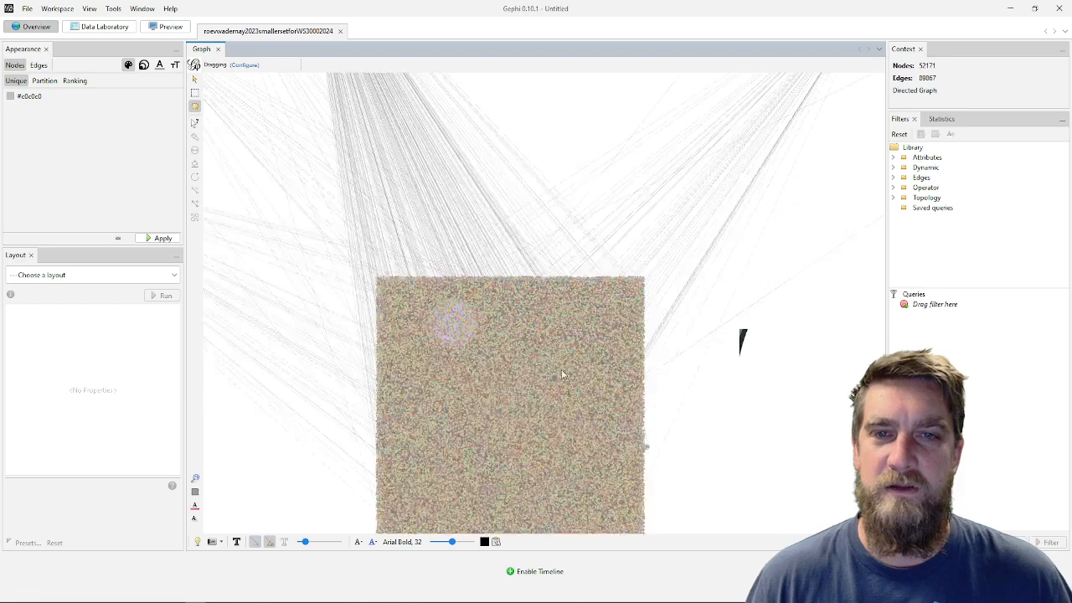
scroll(664, 305, "up", 5)
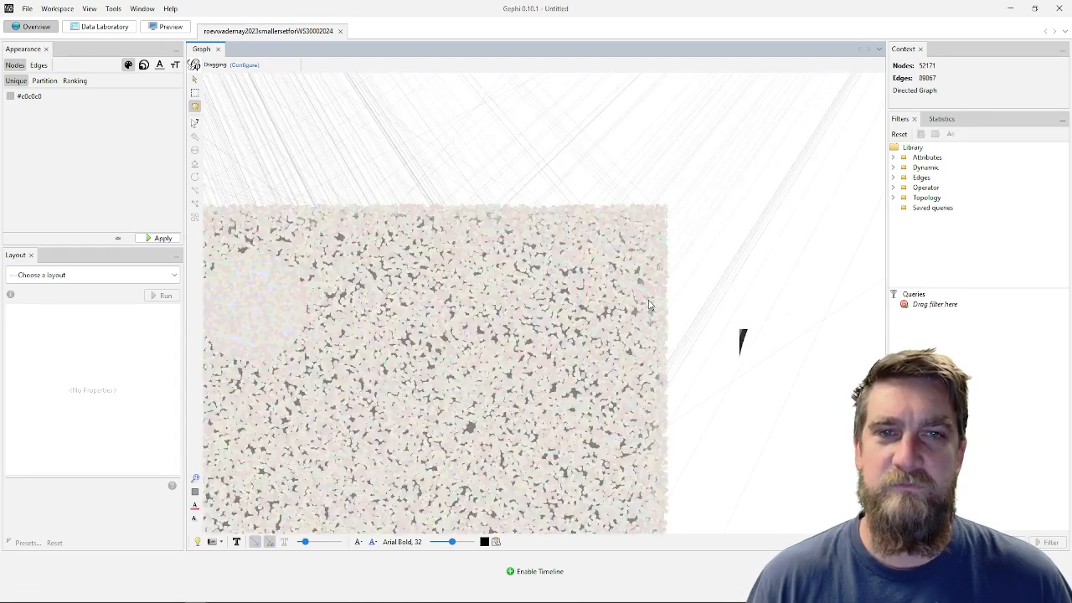
scroll(570, 310, "up", 3)
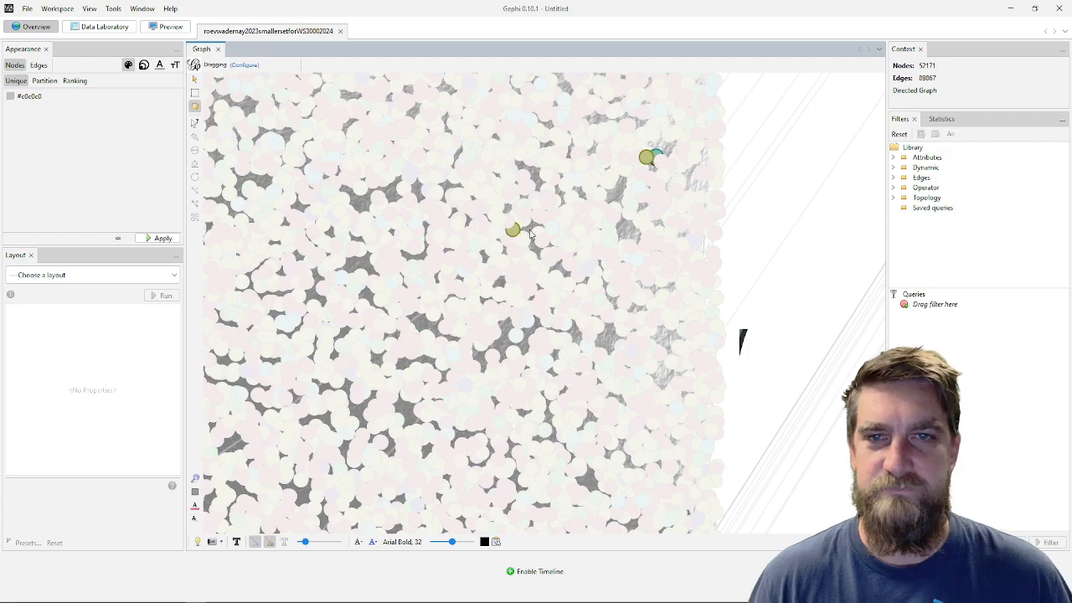
left_click(196, 479)
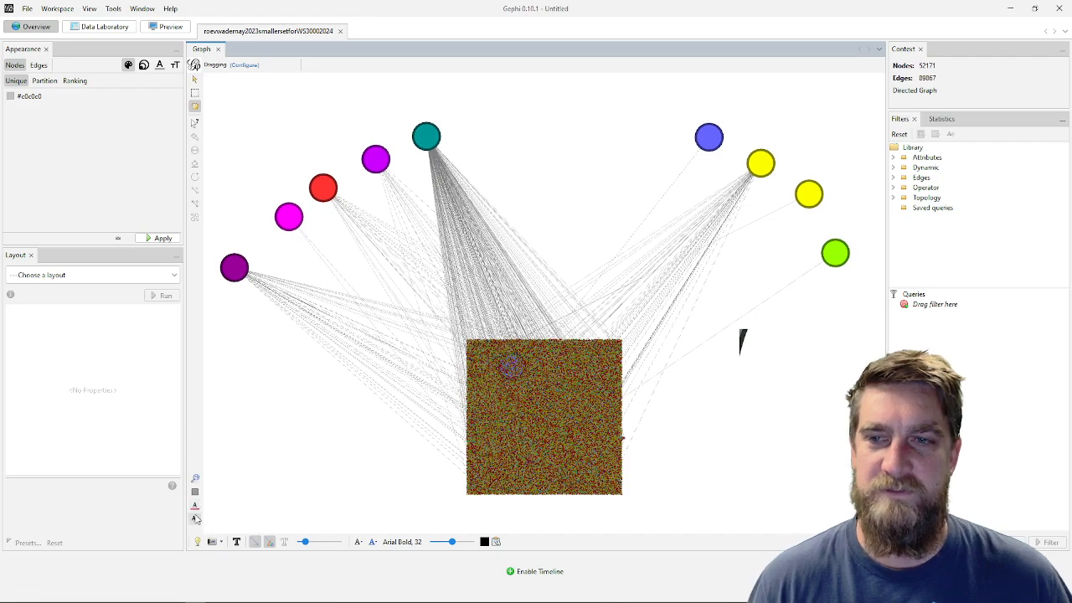
Switch the graph background to black and center the view on the whole graph
scroll(337, 509, "up", 3)
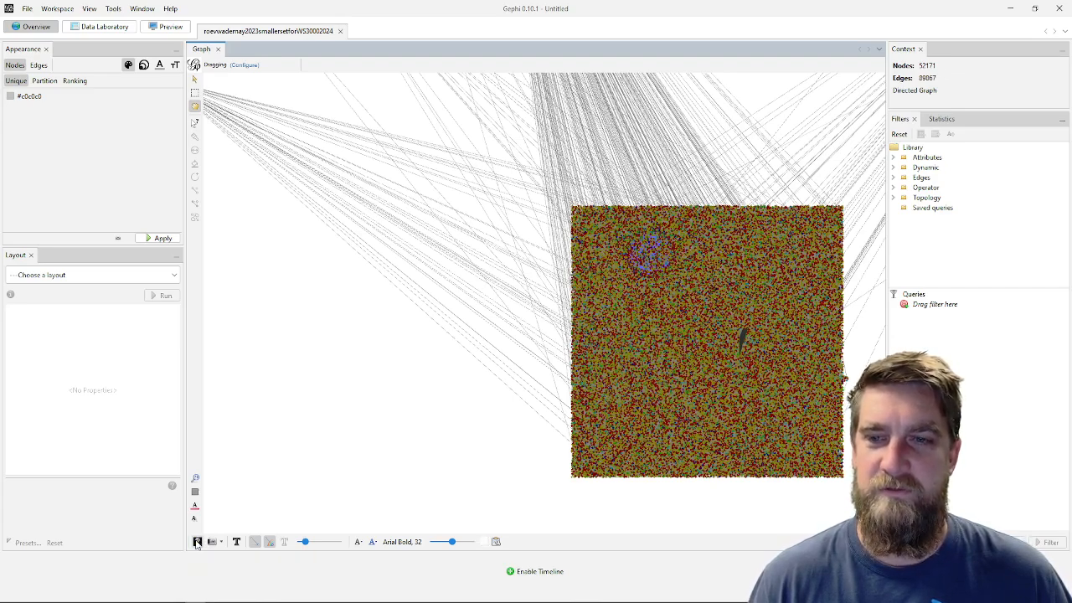
left_click(197, 543)
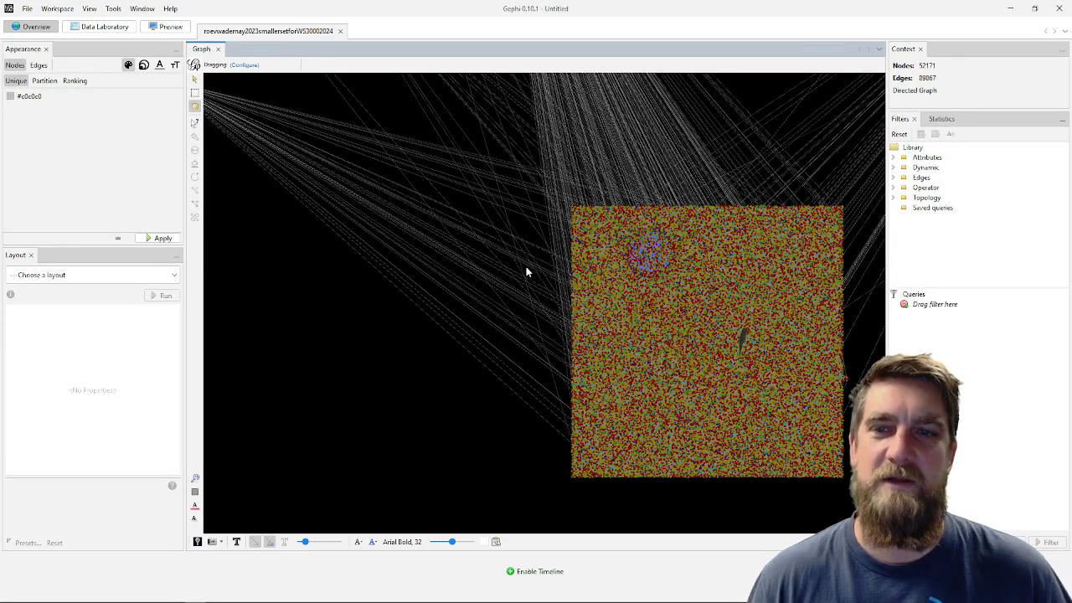
left_click(195, 479)
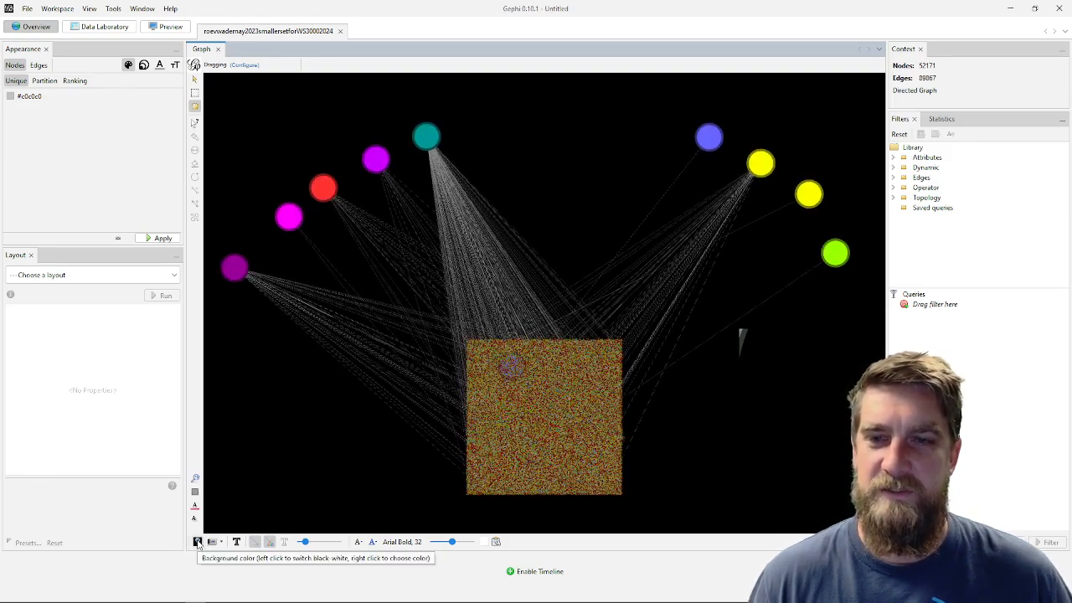
Switch the graph background to white and apply the custom orange background color FA8F32
right_click(197, 543)
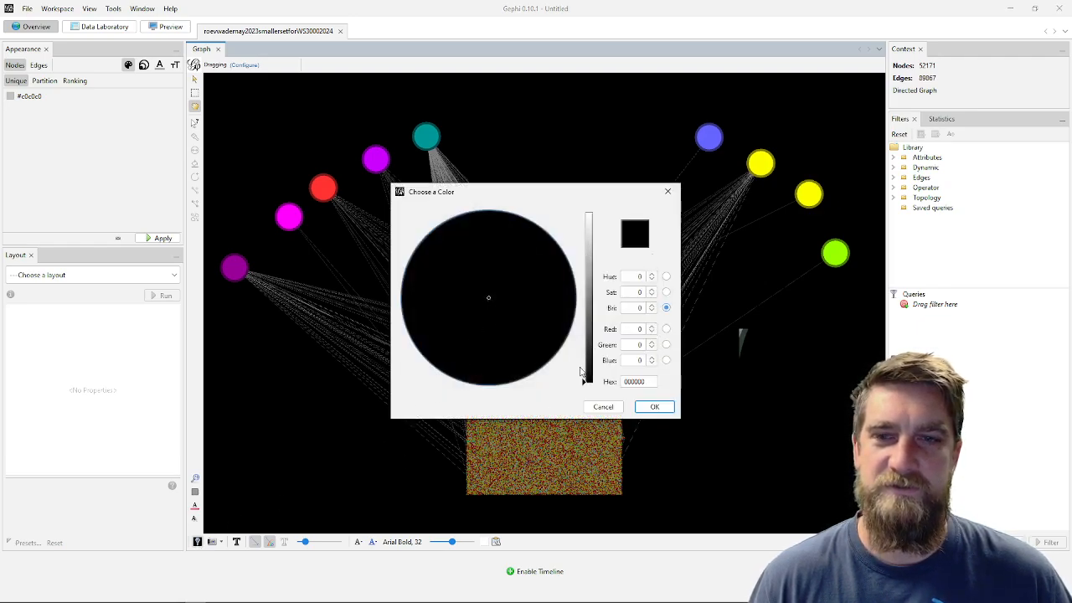
left_click(603, 407)
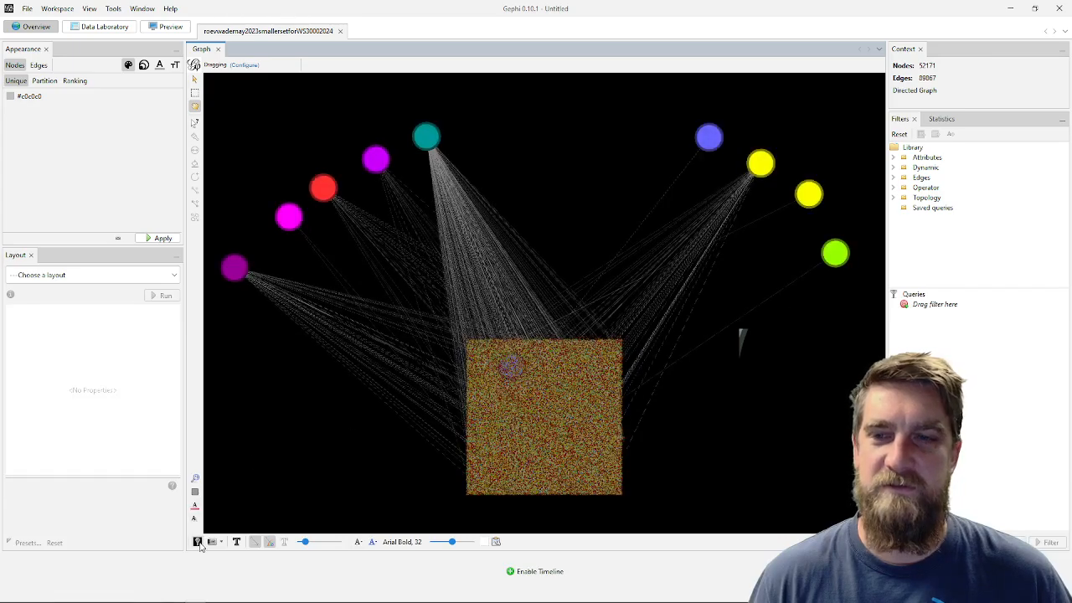
left_click(198, 543)
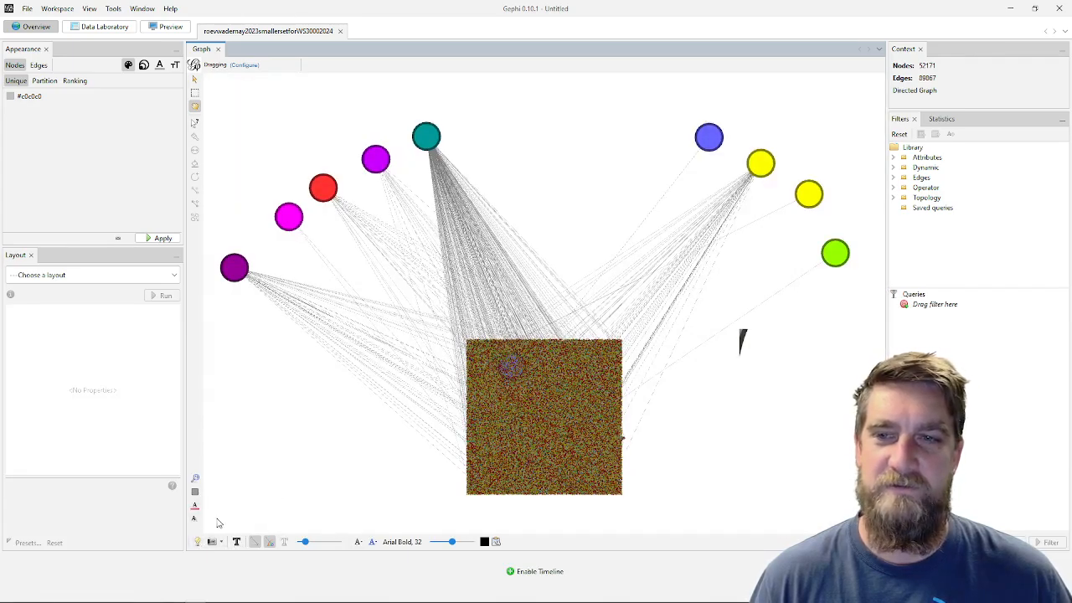
left_click(198, 543)
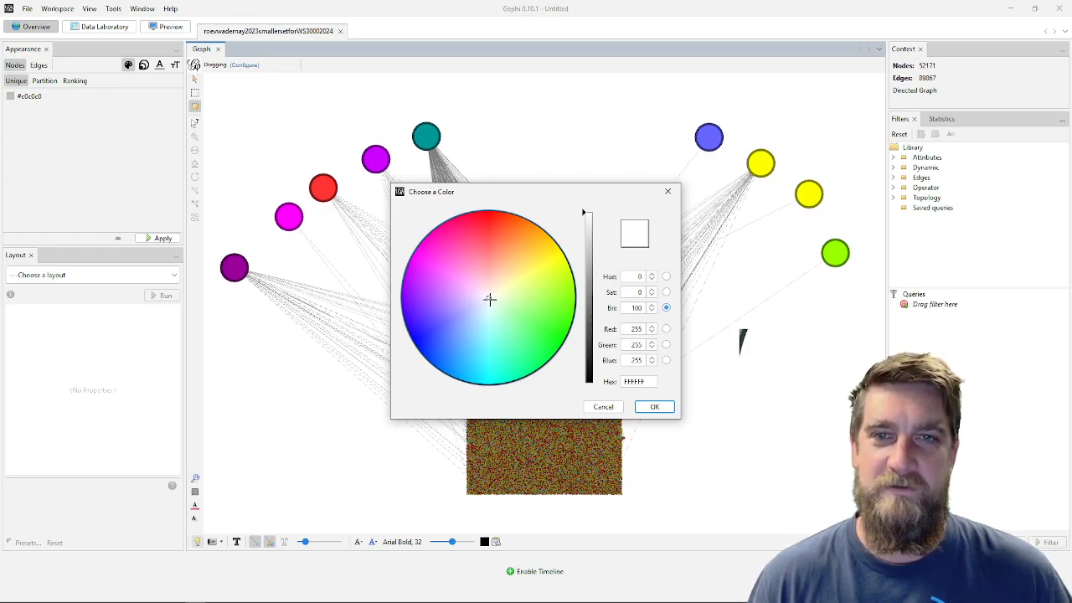
left_click(516, 245)
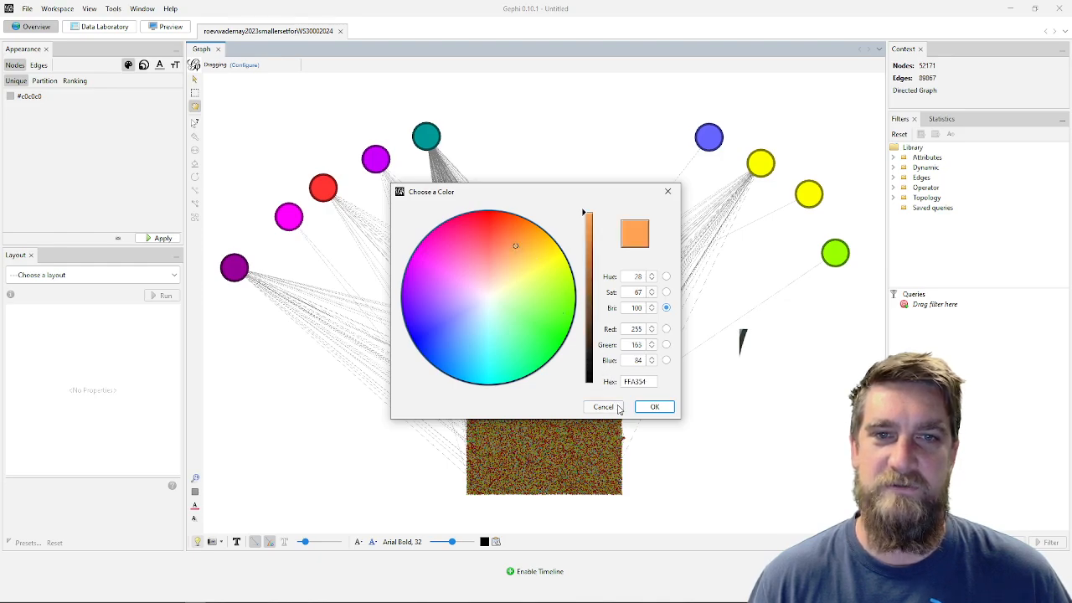
left_click(513, 233)
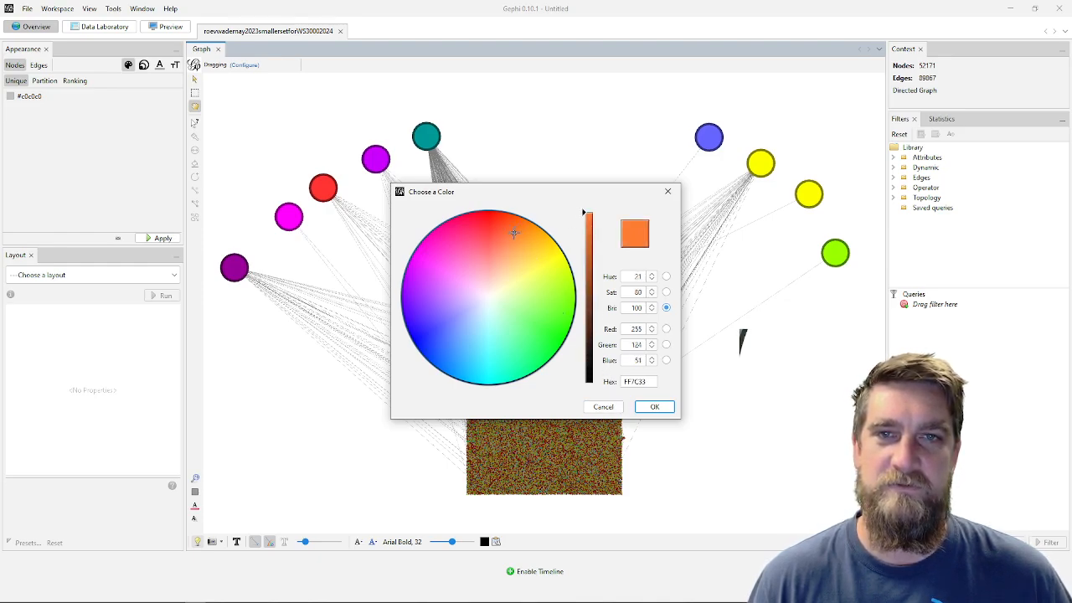
left_click(519, 236)
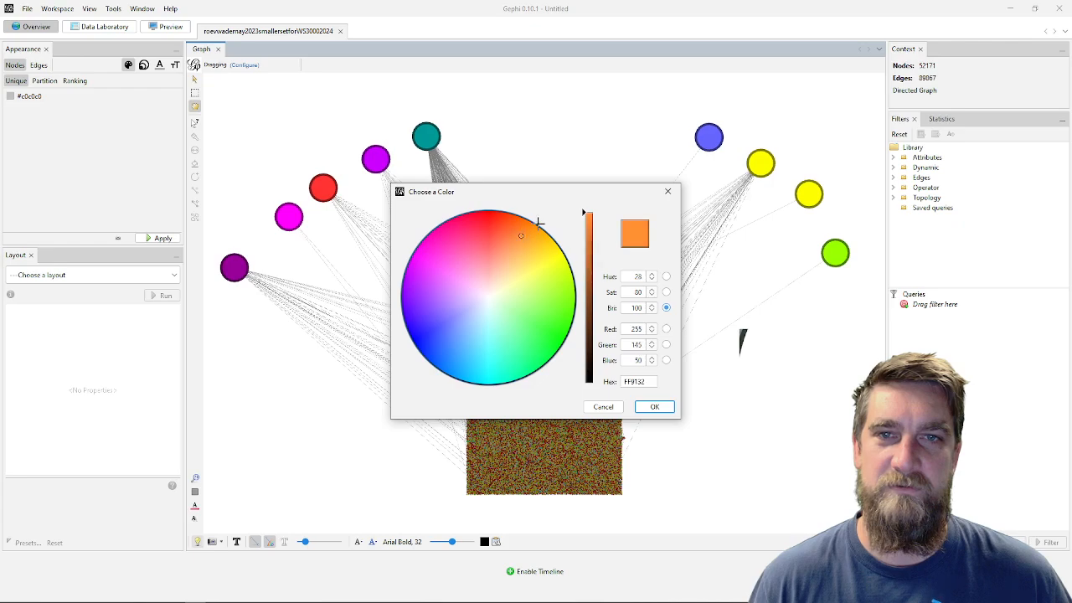
left_click(584, 217)
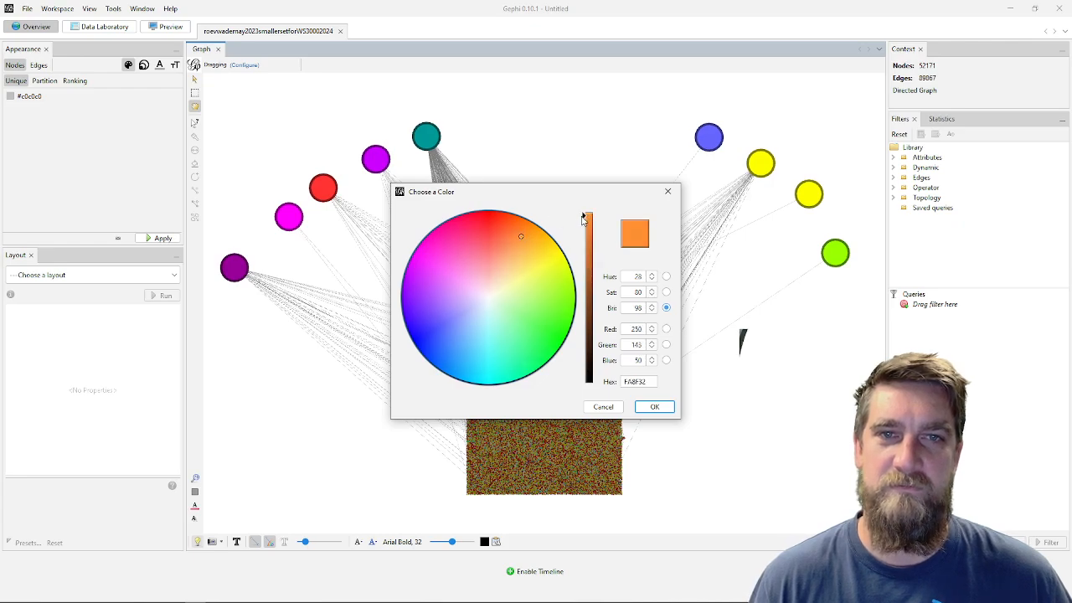
left_click(653, 406)
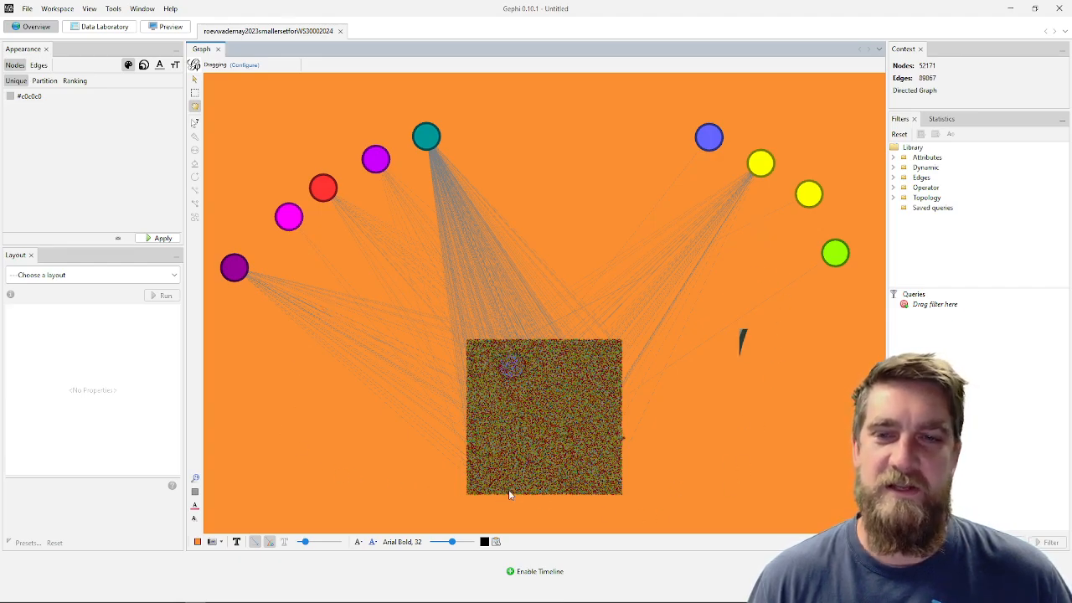
Replace the orange graph background with the default white and switch it back to black
left_click(197, 544)
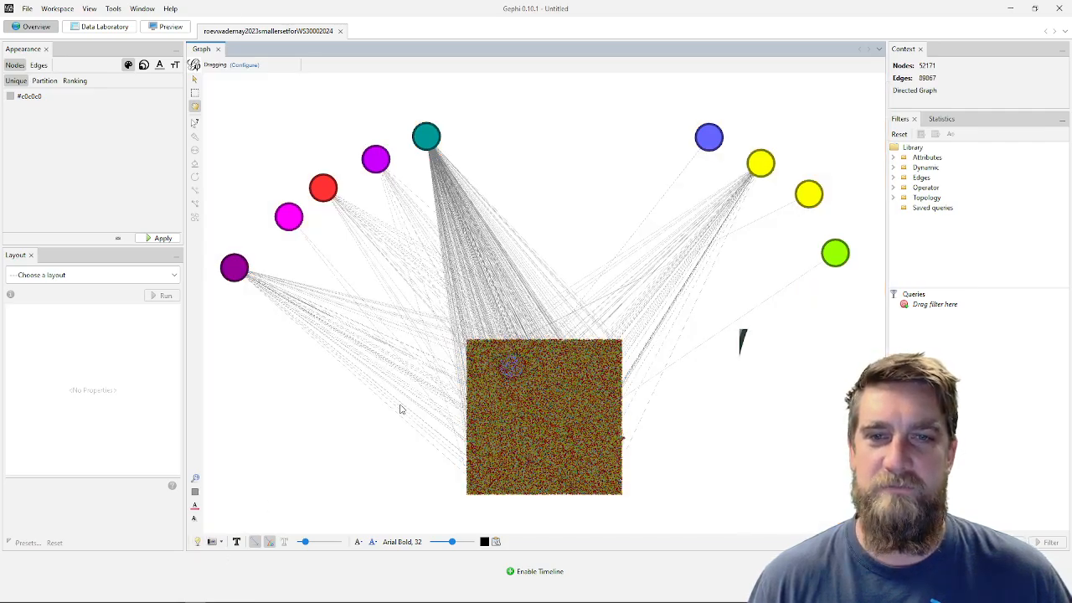
left_click(198, 542)
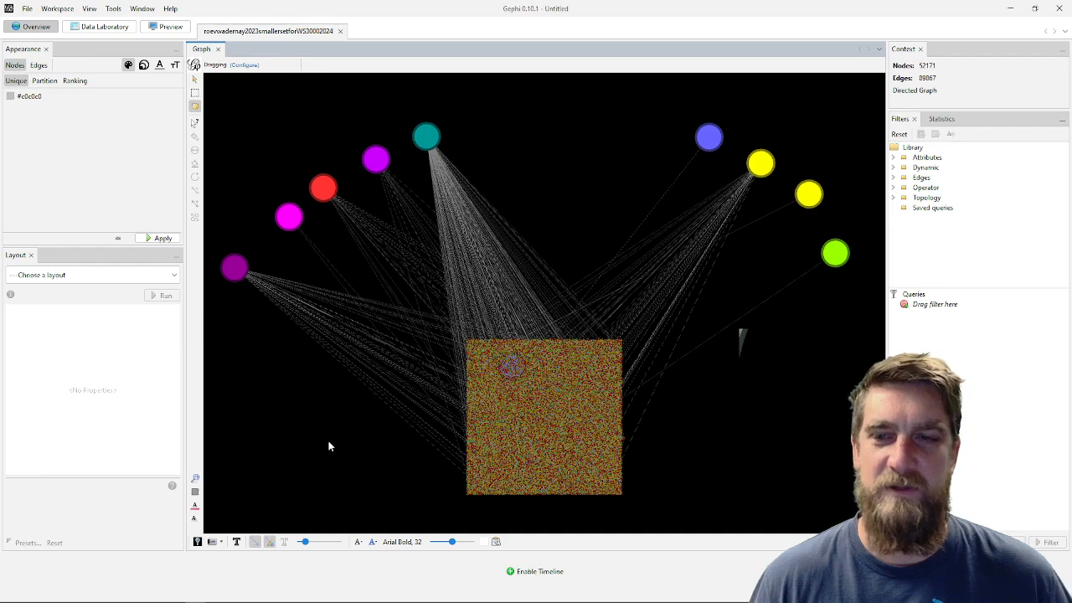
left_click(221, 543)
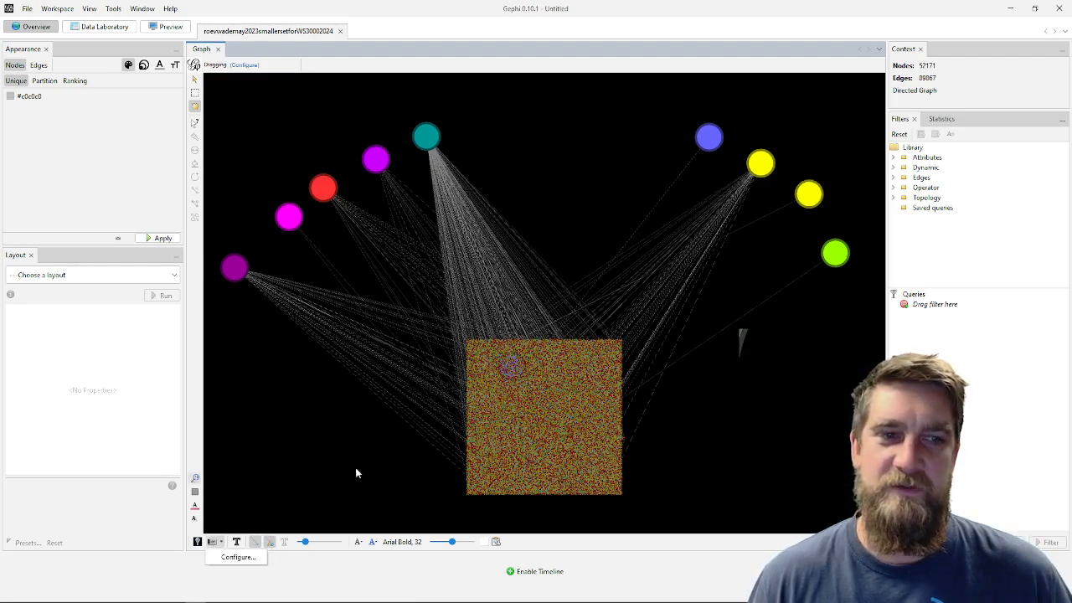
left_click(338, 589)
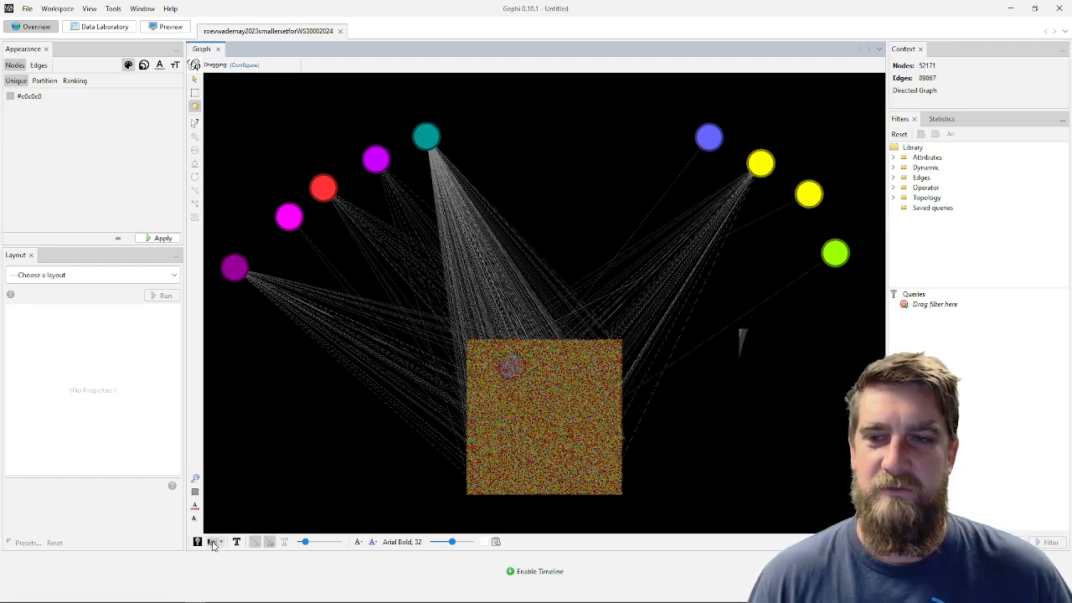
left_click(224, 542)
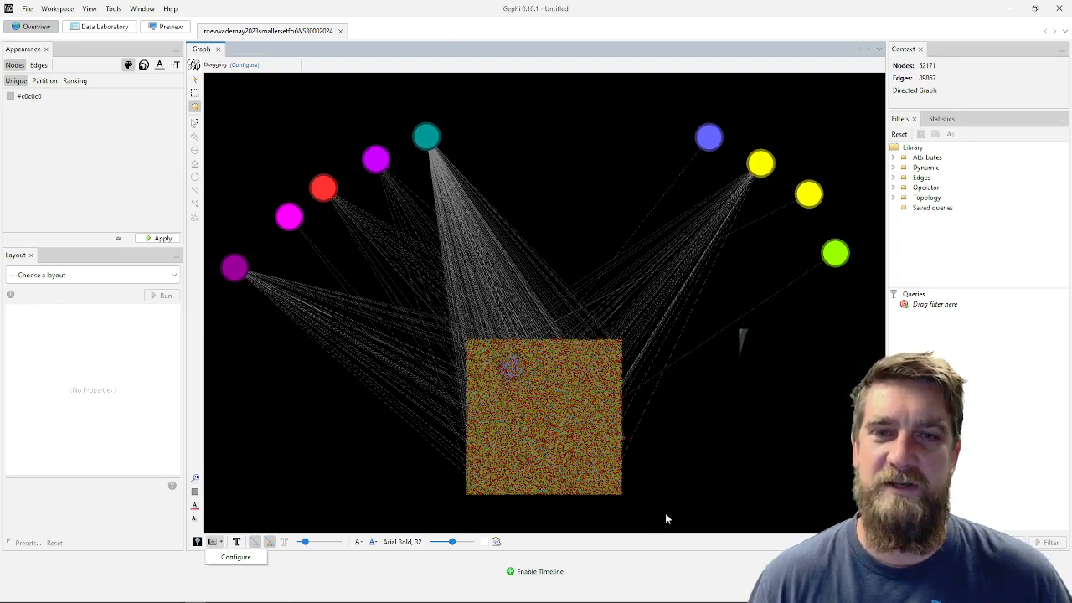
left_click(387, 576)
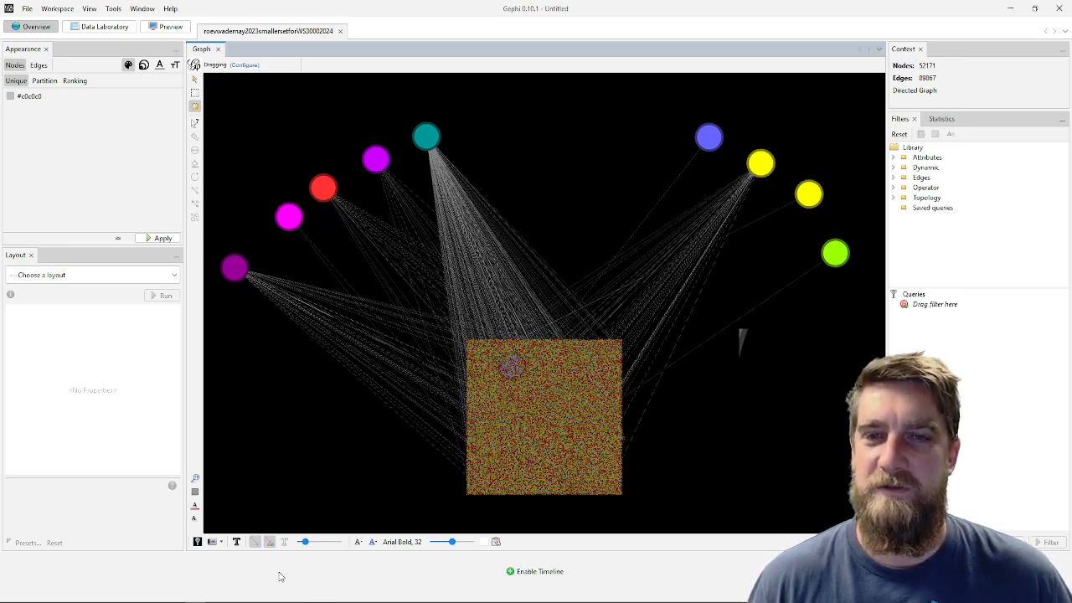
Hide the graph's edges to view only the nodes, and show the edges again
left_click(238, 542)
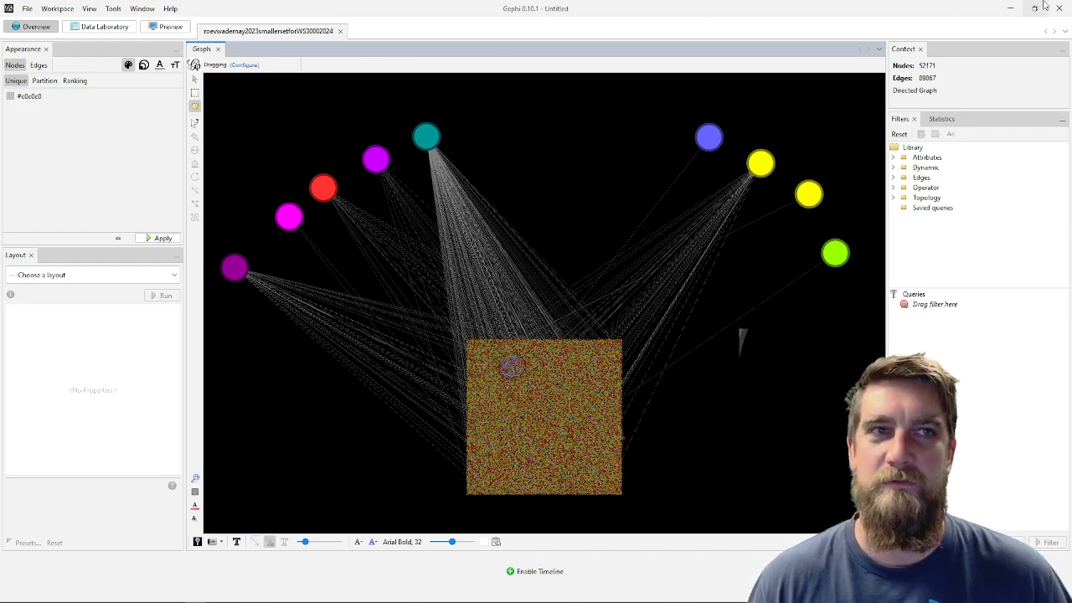
double_click(596, 9)
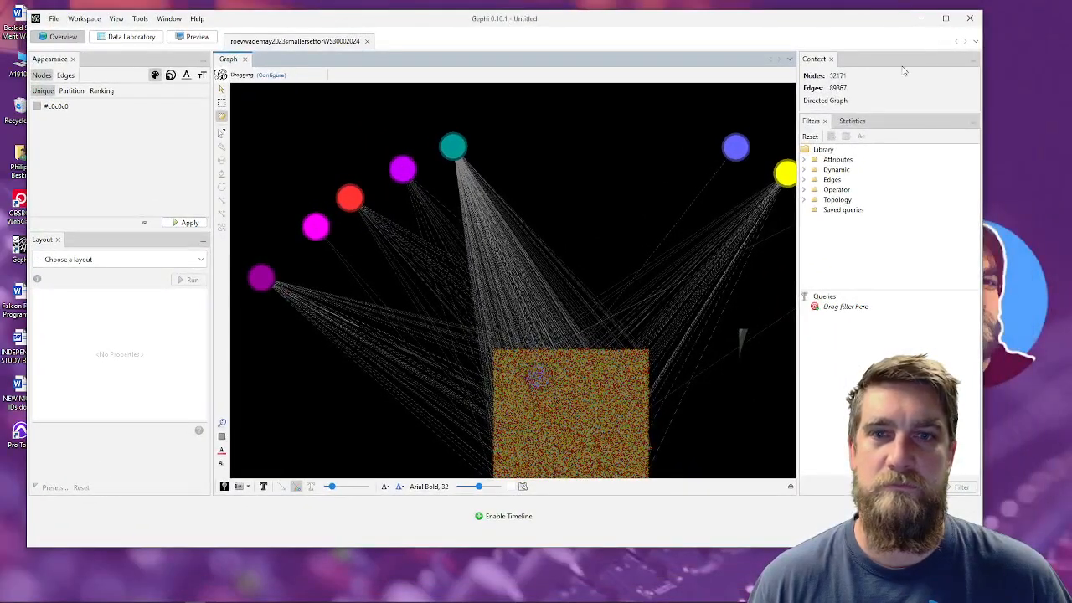
left_click(945, 18)
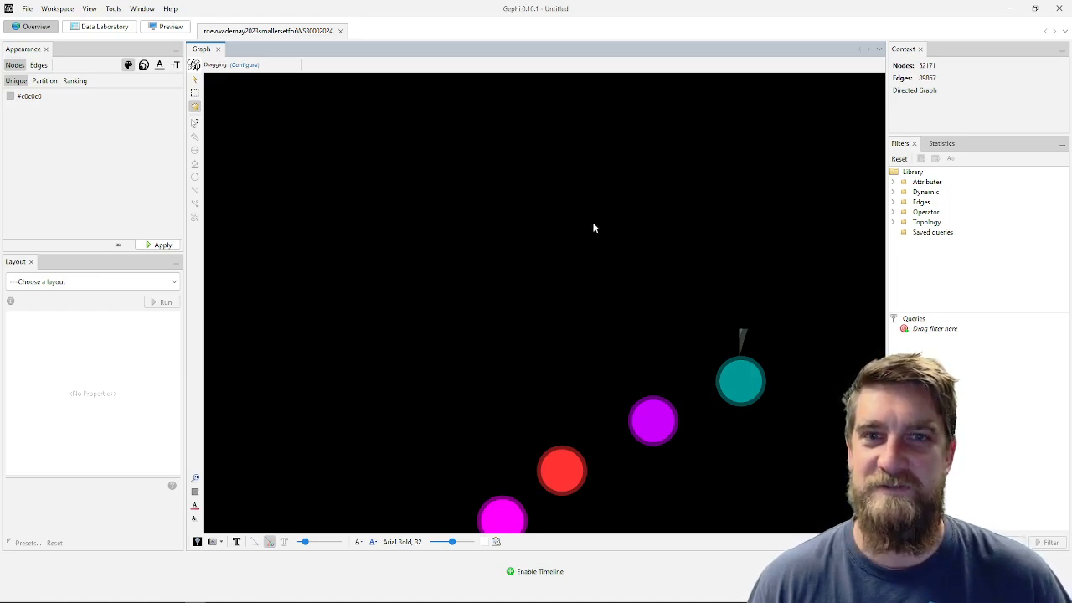
scroll(537, 275, "down", 5)
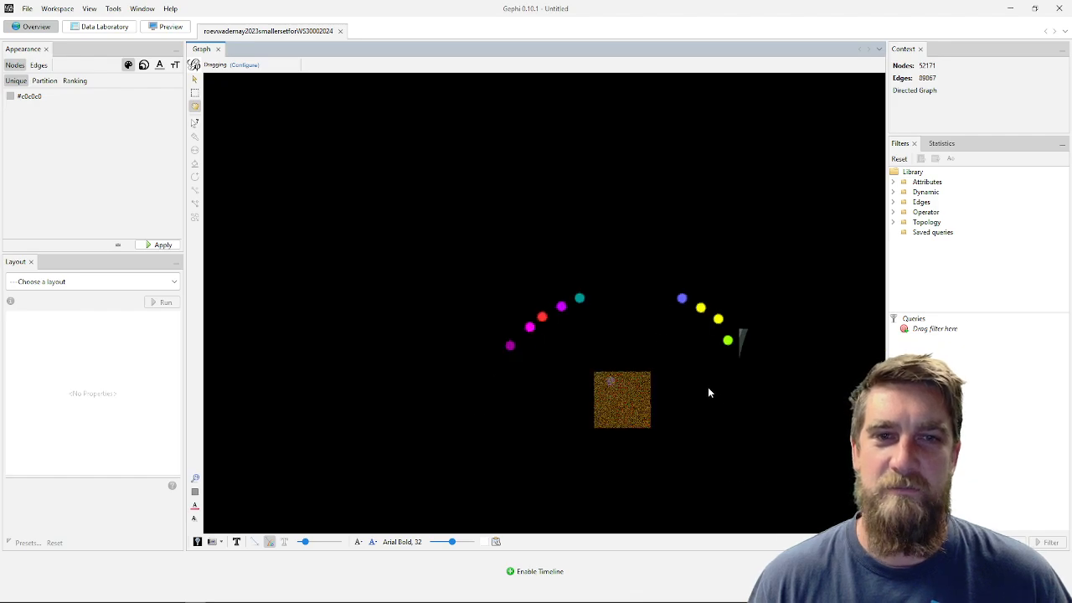
scroll(666, 429, "up", 2)
scroll(666, 427, "up", 1)
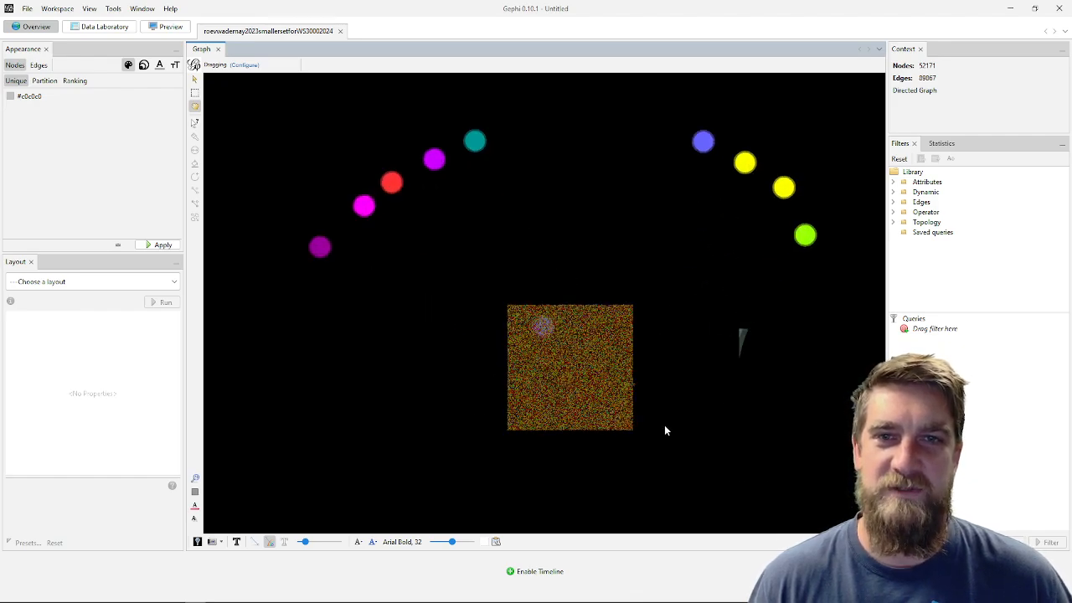
scroll(665, 427, "down", 2)
scroll(665, 424, "up", 2)
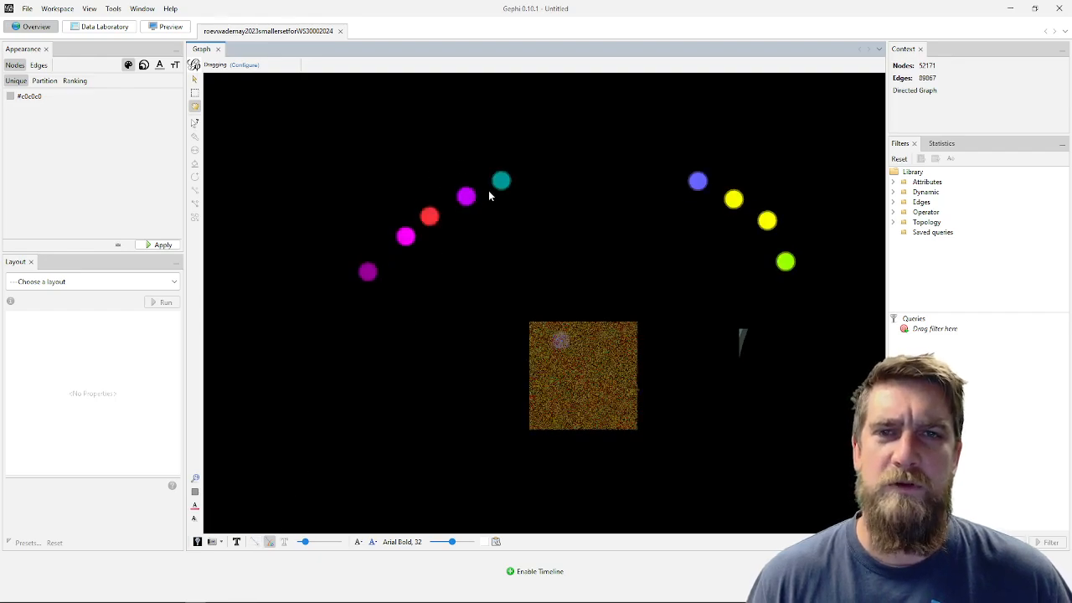
left_click(255, 543)
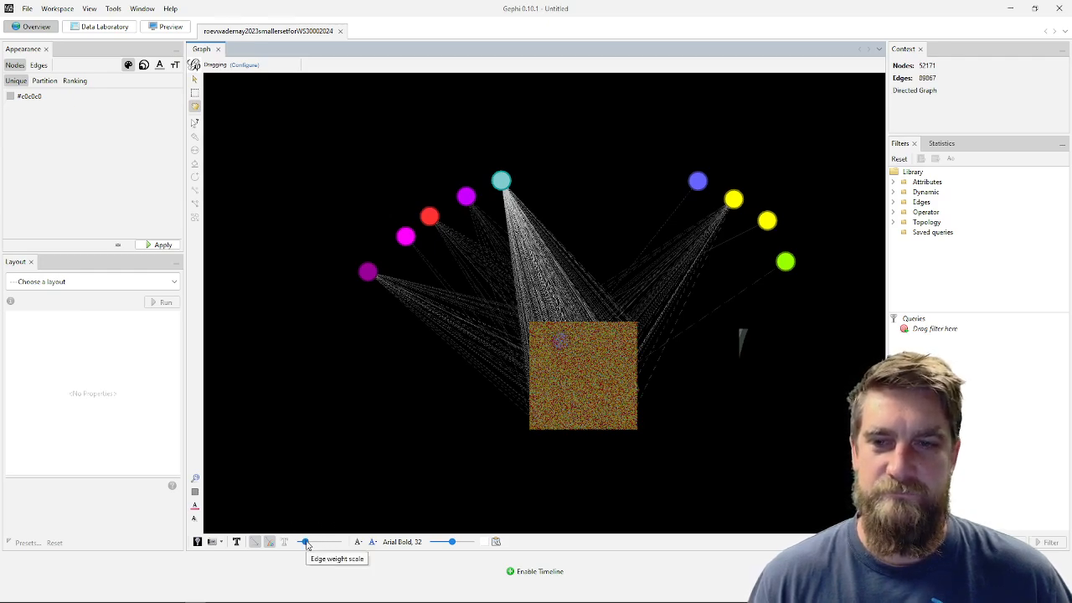
Increase the edge weight scale slightly and check the label font options while keeping Arial Bold, 32
mouse_move(307, 543)
left_mouse_down()
mouse_move(337, 546)
mouse_move(308, 546)
left_mouse_up()
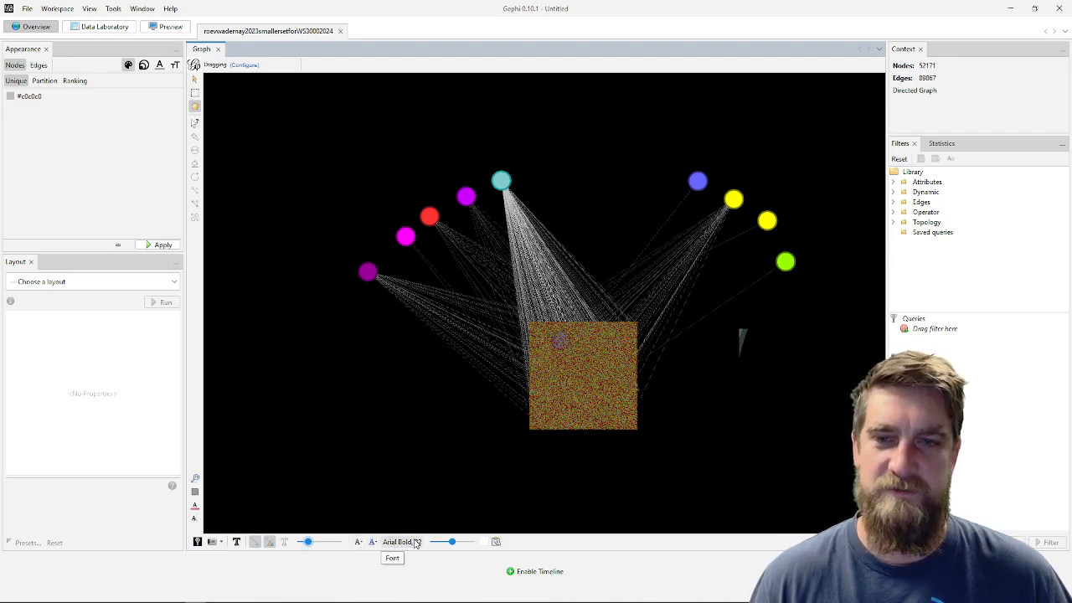
left_click(402, 542)
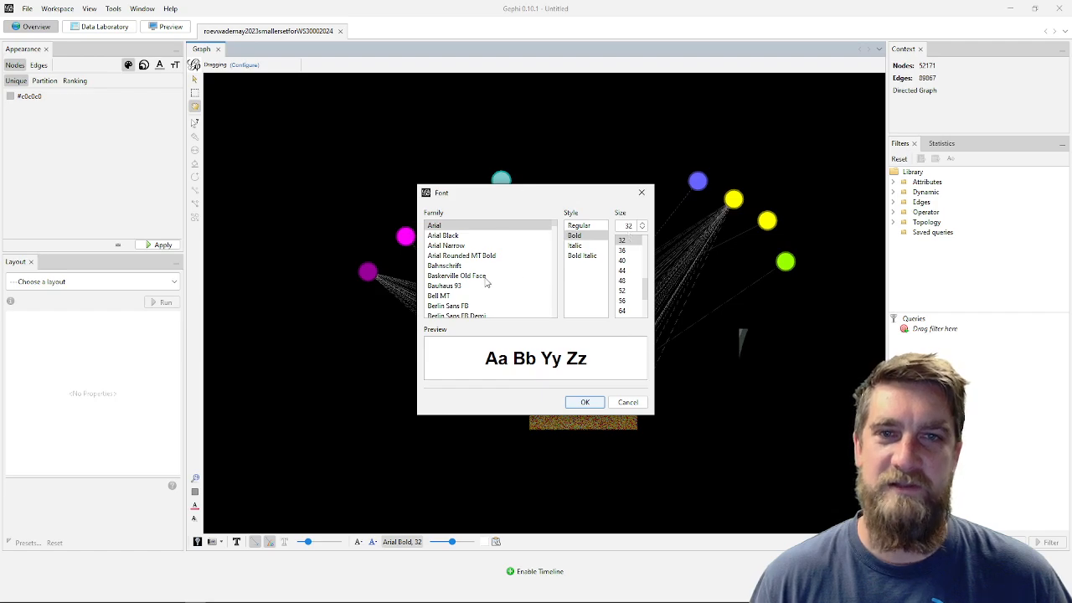
left_click(619, 404)
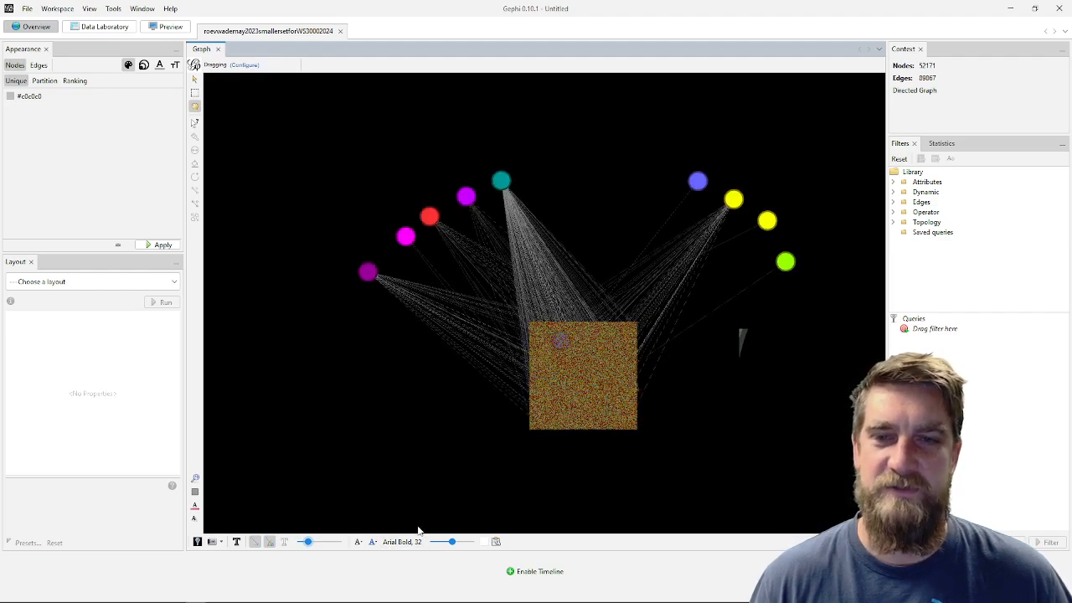
Review the node and edge attributes available for labels in the label text settings, leaving the selection as it is
left_click(496, 542)
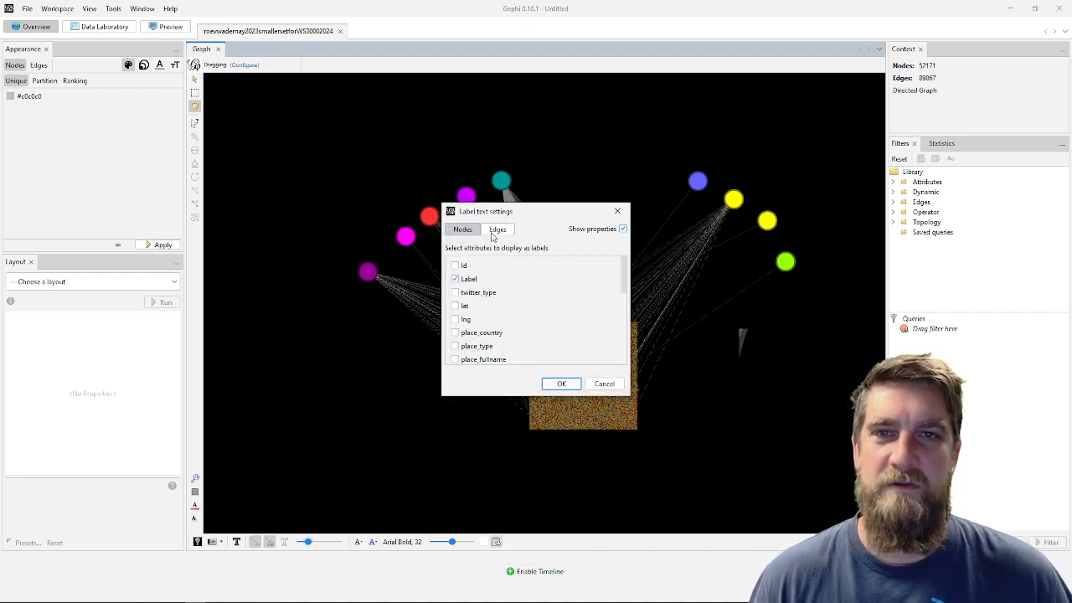
scroll(504, 325, "down", 2)
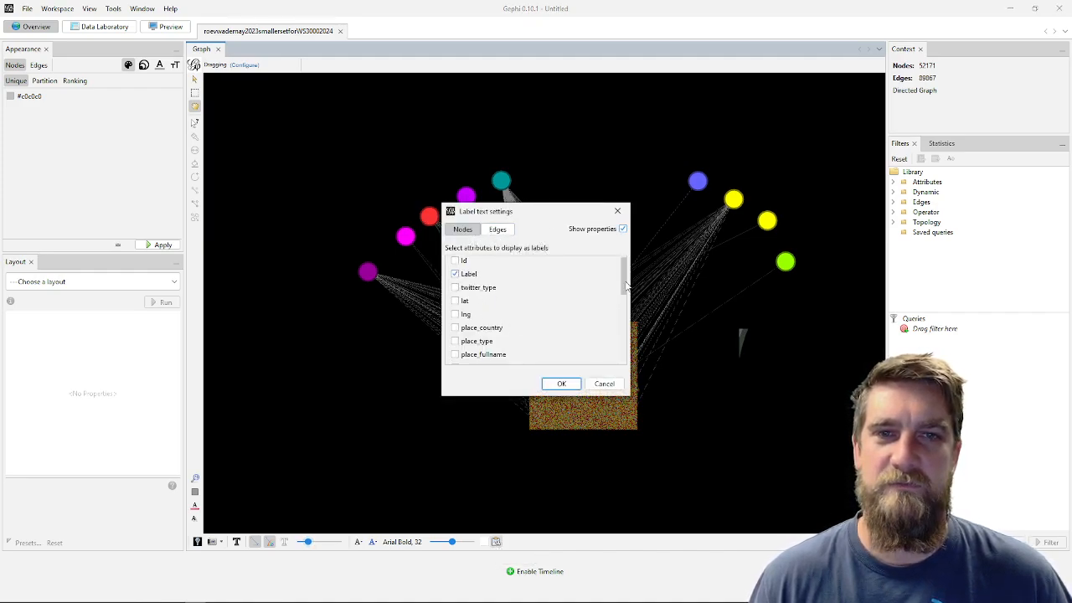
mouse_move(624, 278)
left_mouse_down()
mouse_move(626, 347)
mouse_move(625, 262)
left_mouse_up()
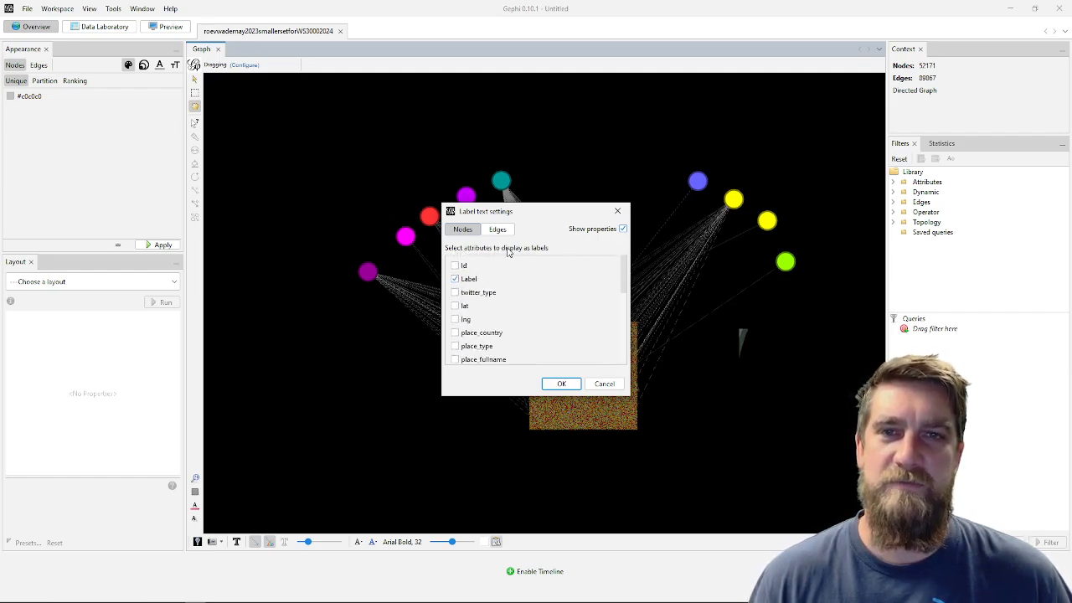
scroll(463, 333, "down", 5)
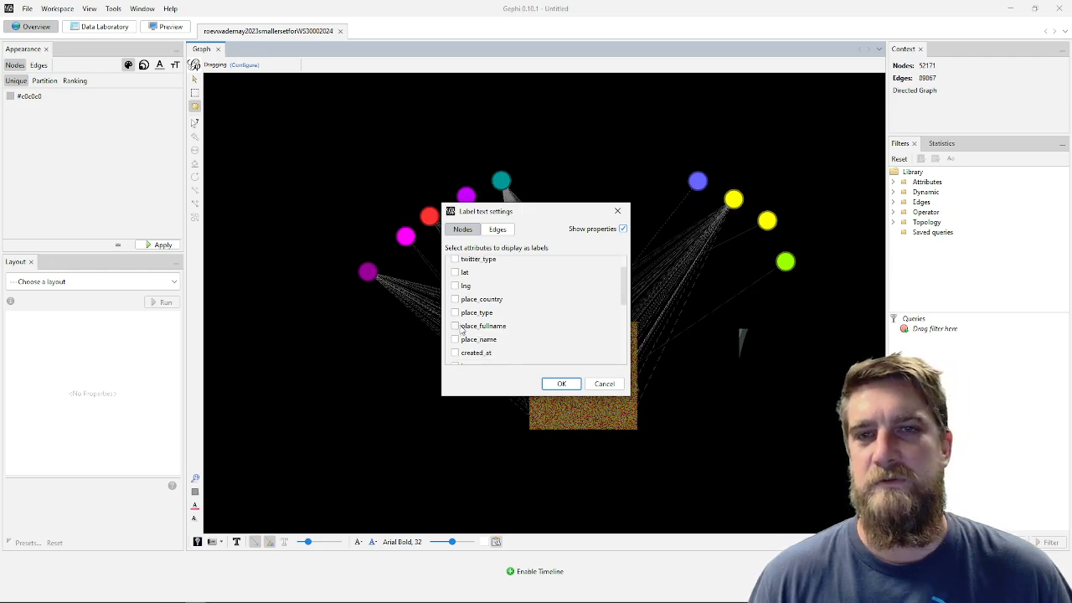
scroll(463, 333, "down", 2)
scroll(525, 304, "down", 2)
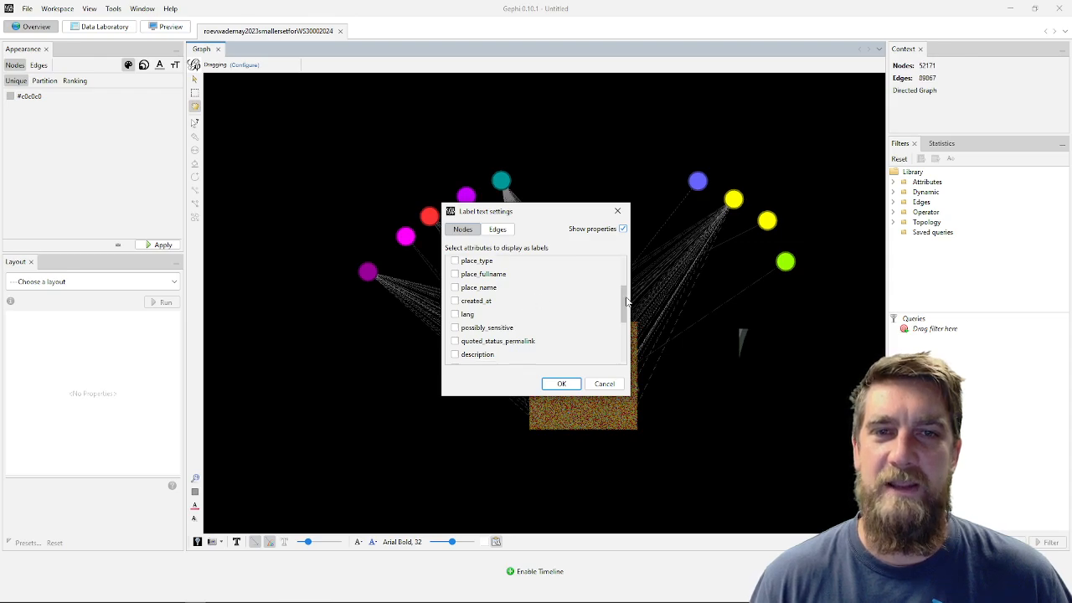
left_click_drag(625, 301, 626, 353)
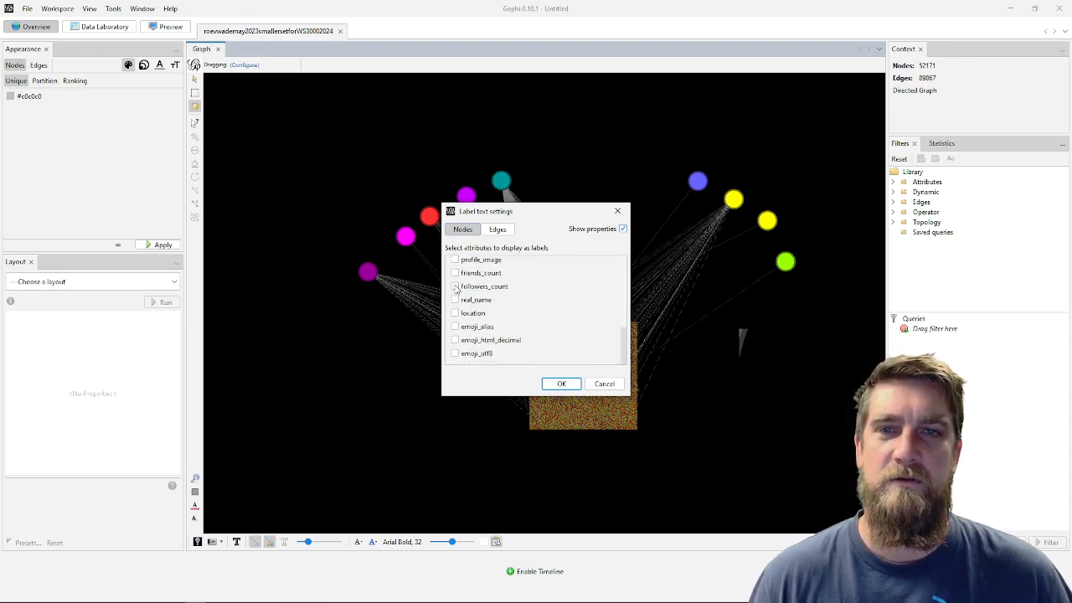
left_click_drag(626, 347, 626, 272)
left_click(500, 231)
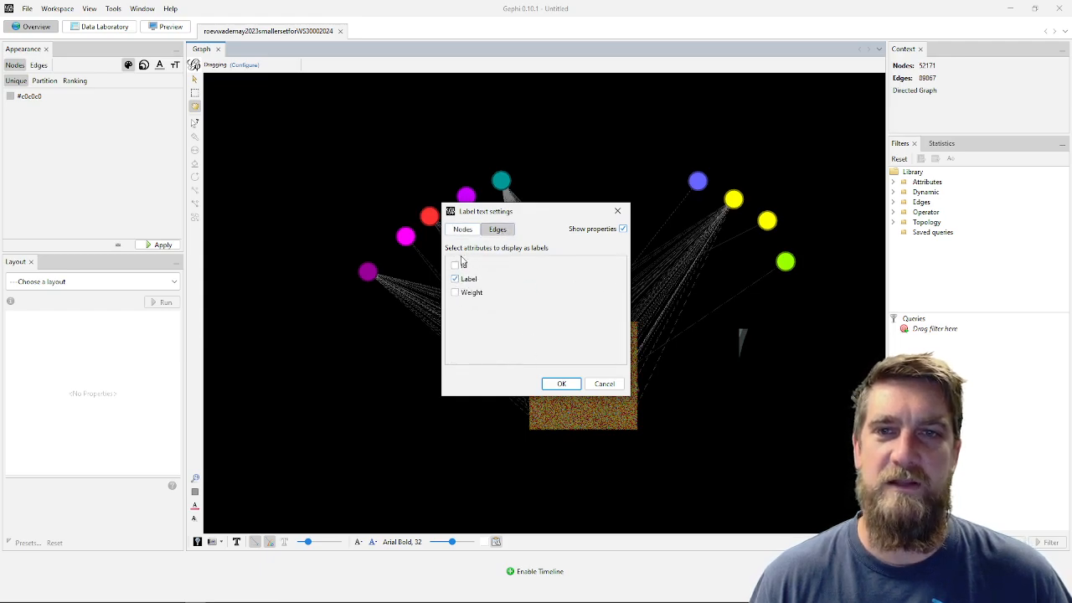
left_click(601, 383)
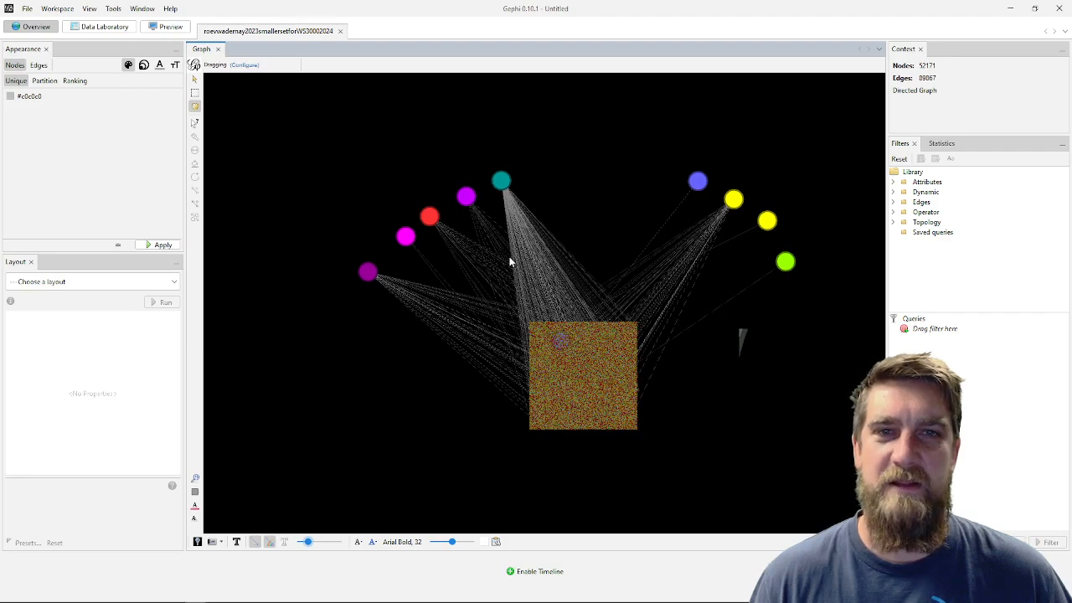
Choose the Yifan Hu layout algorithm for the network
scroll(567, 283, "down", 5)
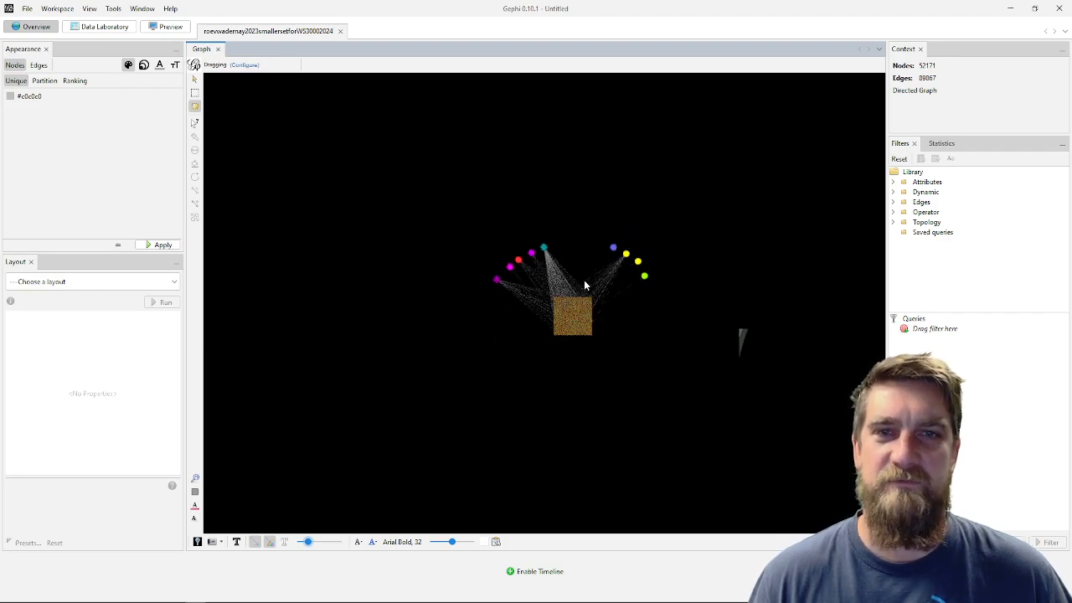
scroll(585, 286, "down", 2)
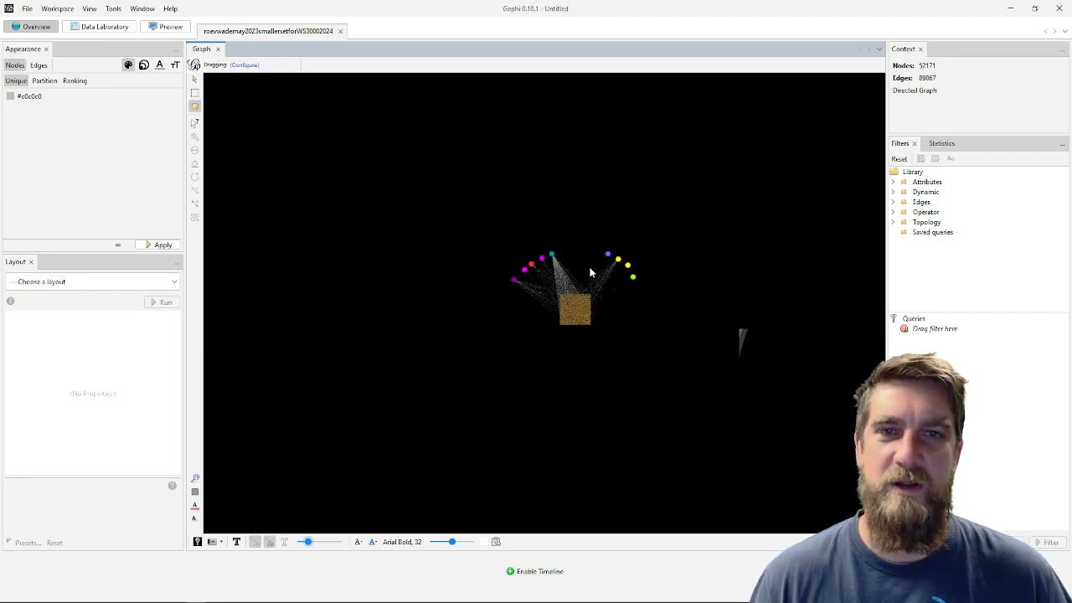
scroll(591, 273, "down", 1)
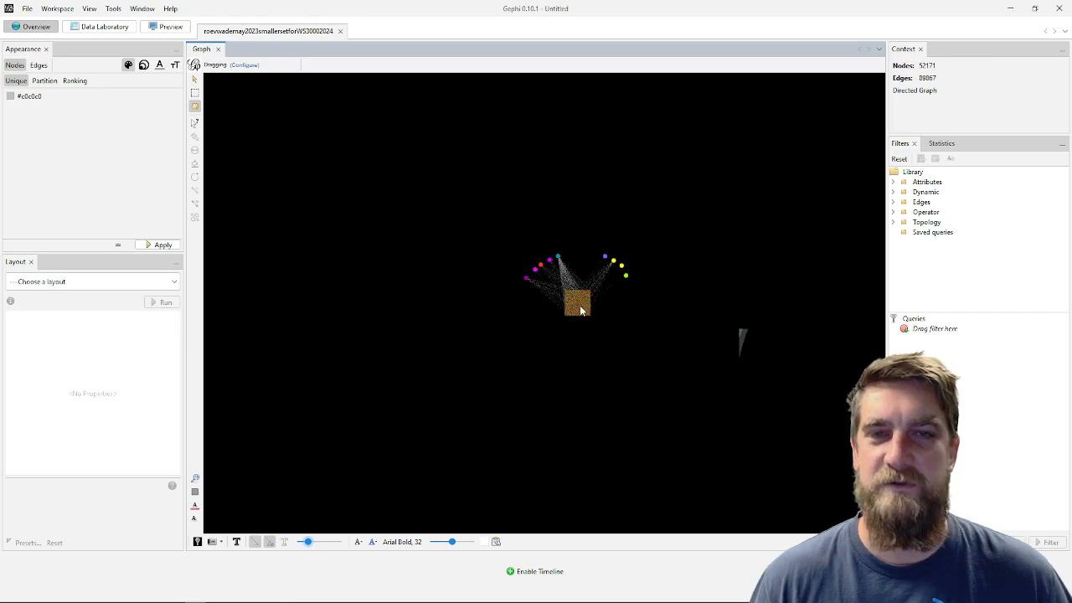
left_click(175, 286)
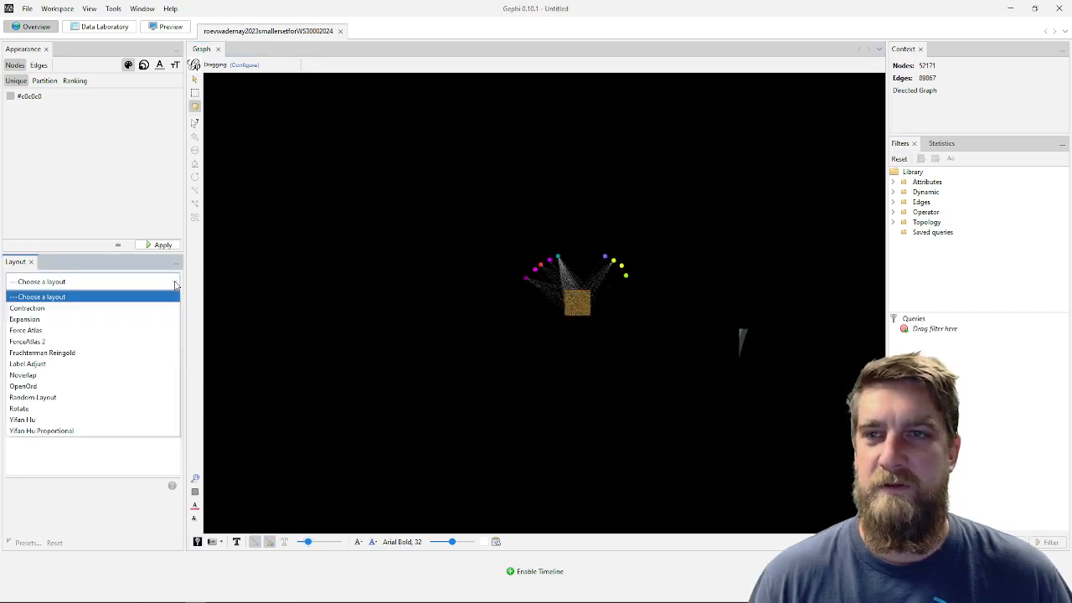
left_click(52, 420)
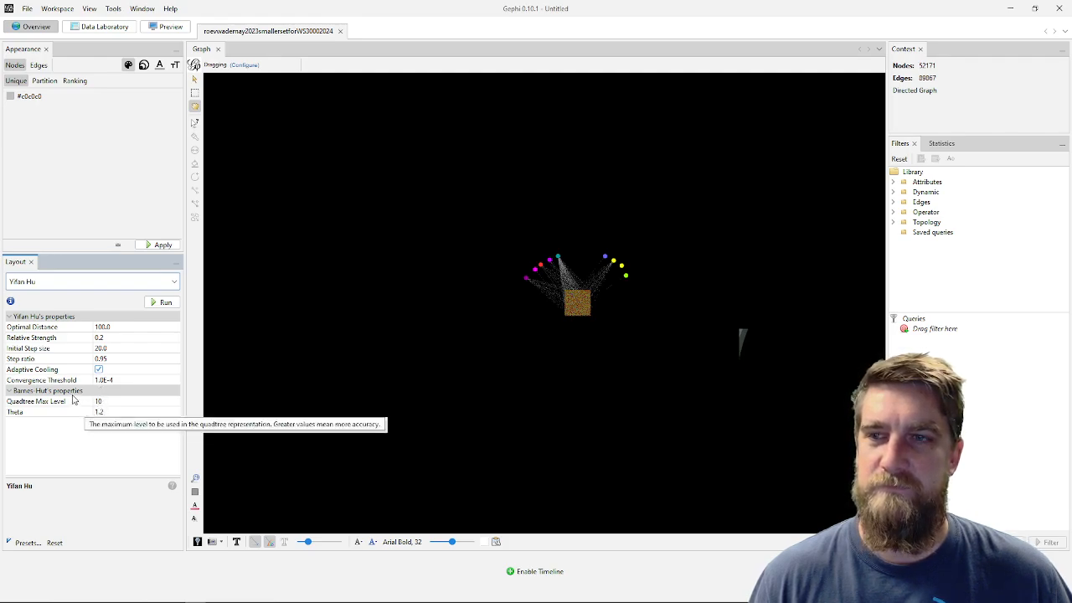
Keep the default Yifan Hu properties and run the layout on the whole network
left_click(116, 348)
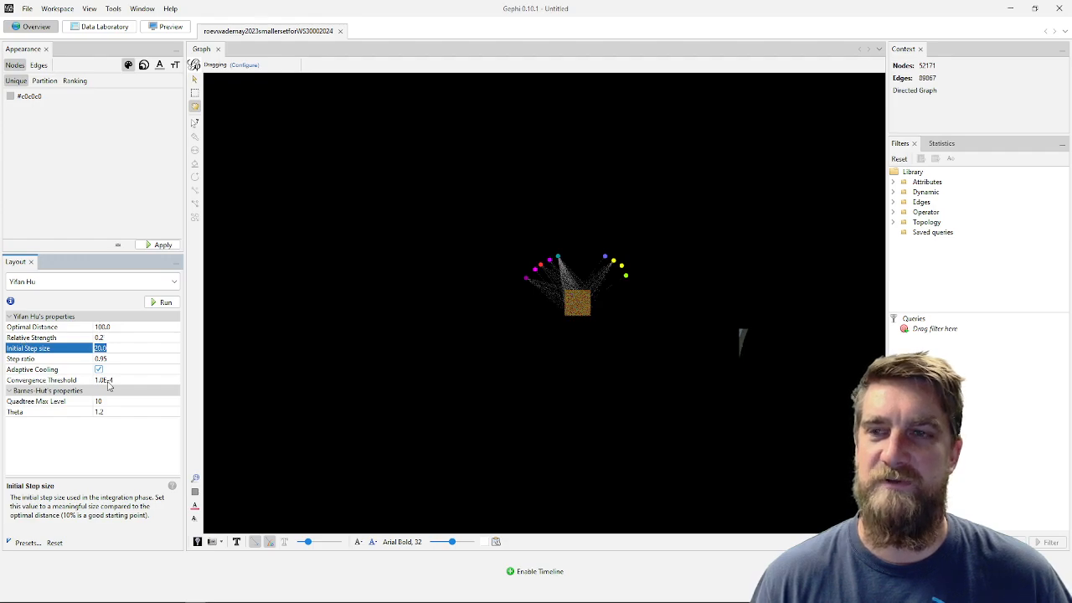
left_click(114, 326)
left_click(117, 283)
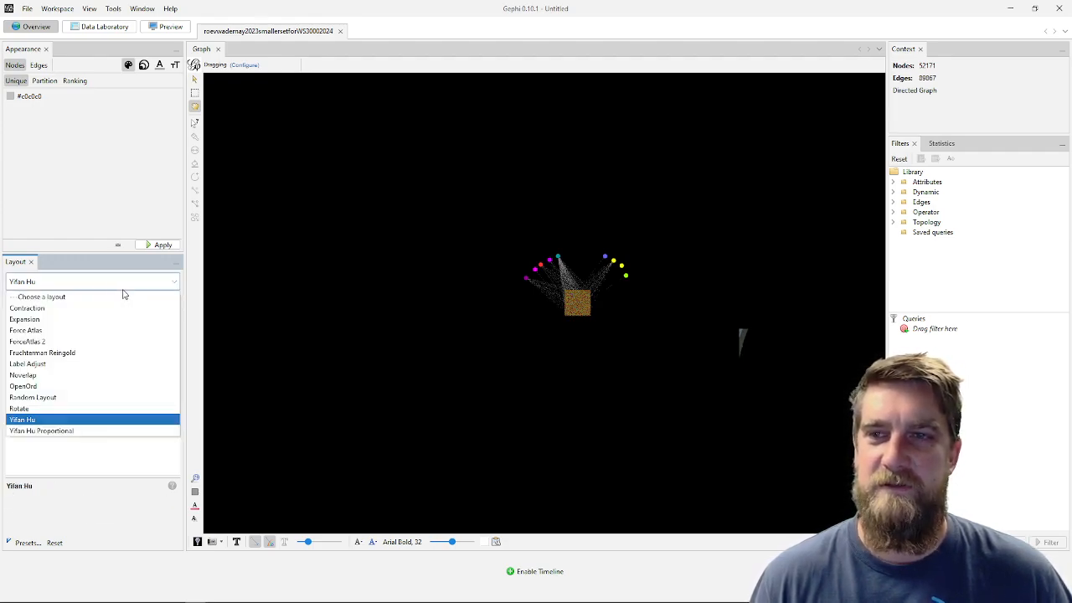
left_click(59, 423)
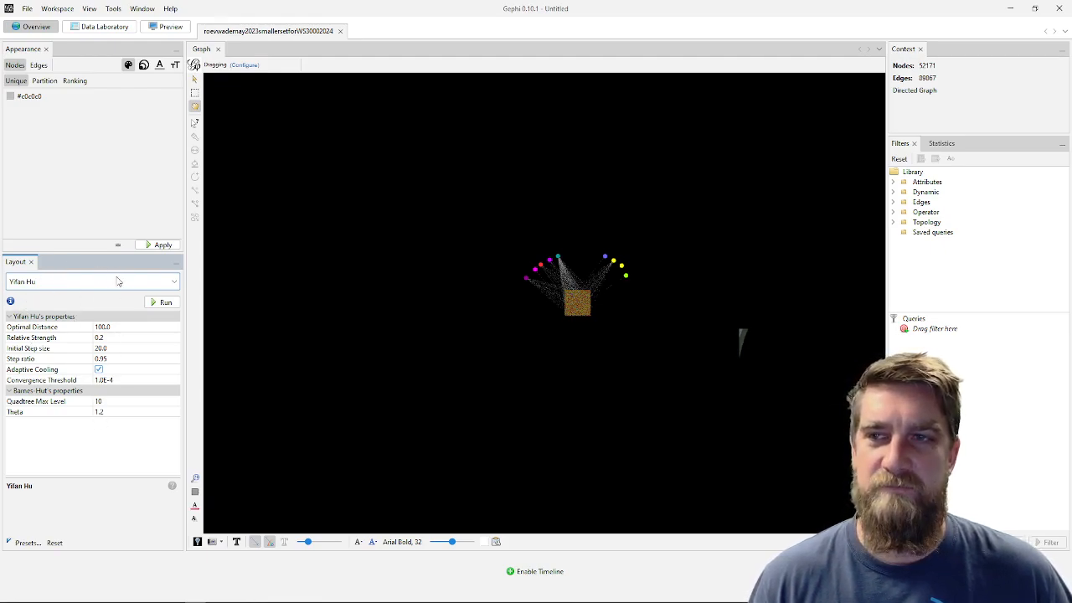
left_click(166, 303)
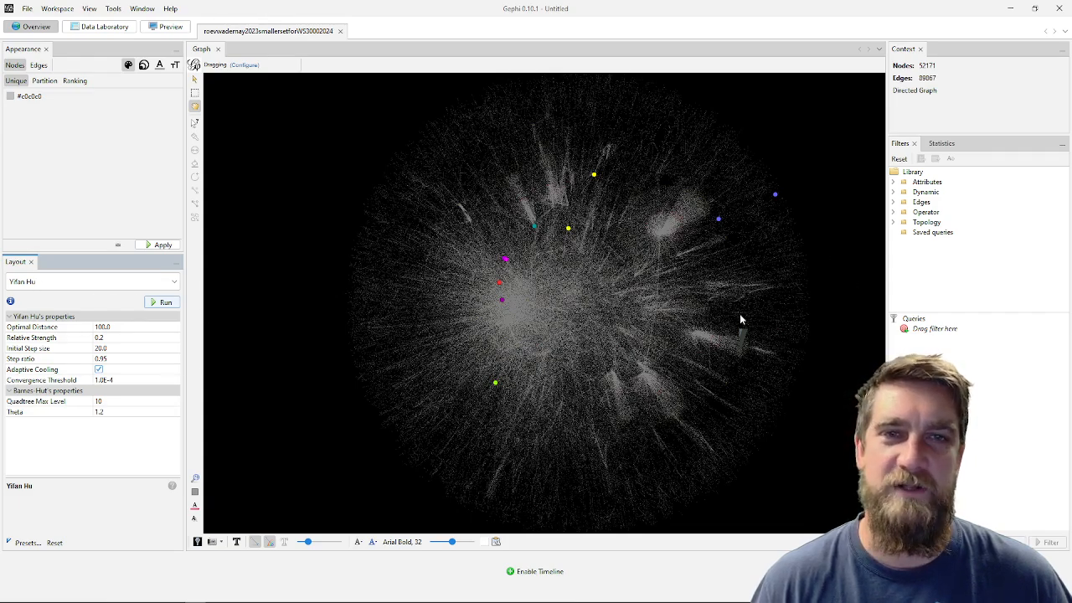
Examine the overall shape of the laid-out network and the dense bright cluster in its upper-right part
scroll(740, 319, "down", 1)
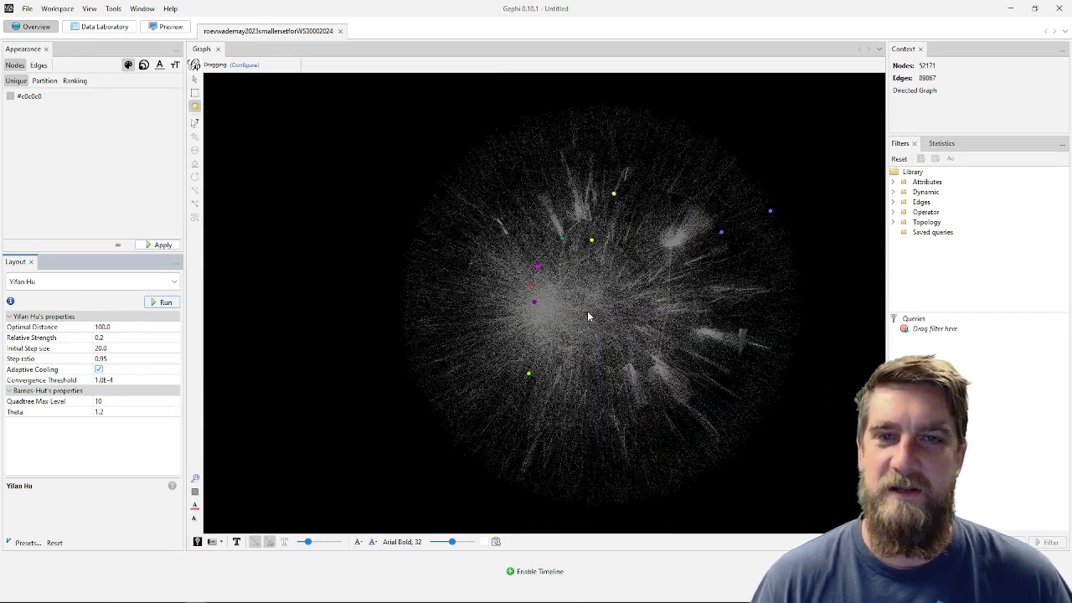
scroll(587, 315, "down", 1)
scroll(684, 272, "up", 1)
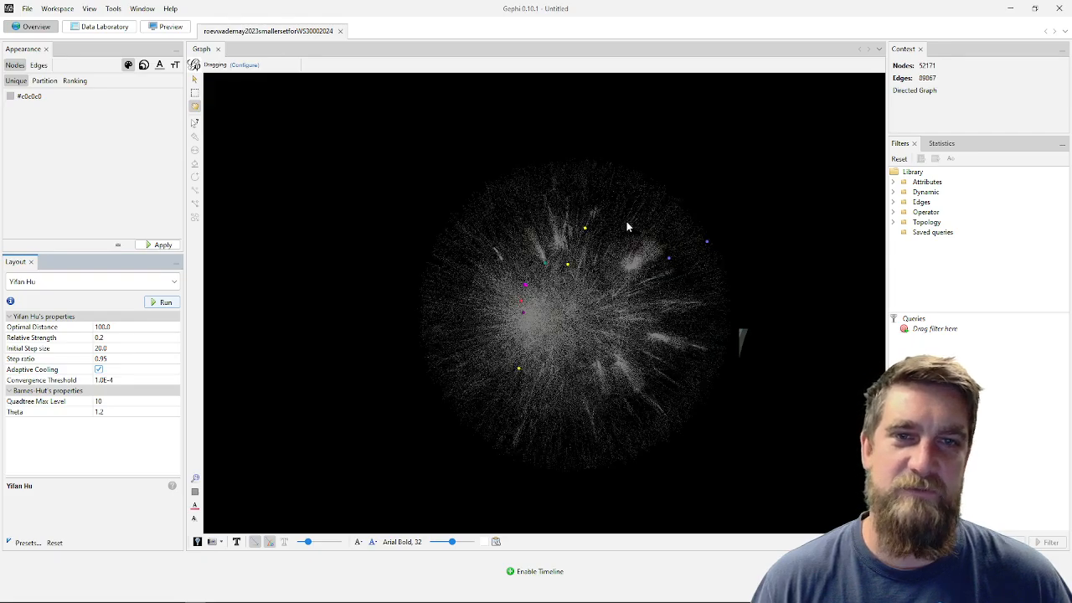
scroll(626, 260, "up", 4)
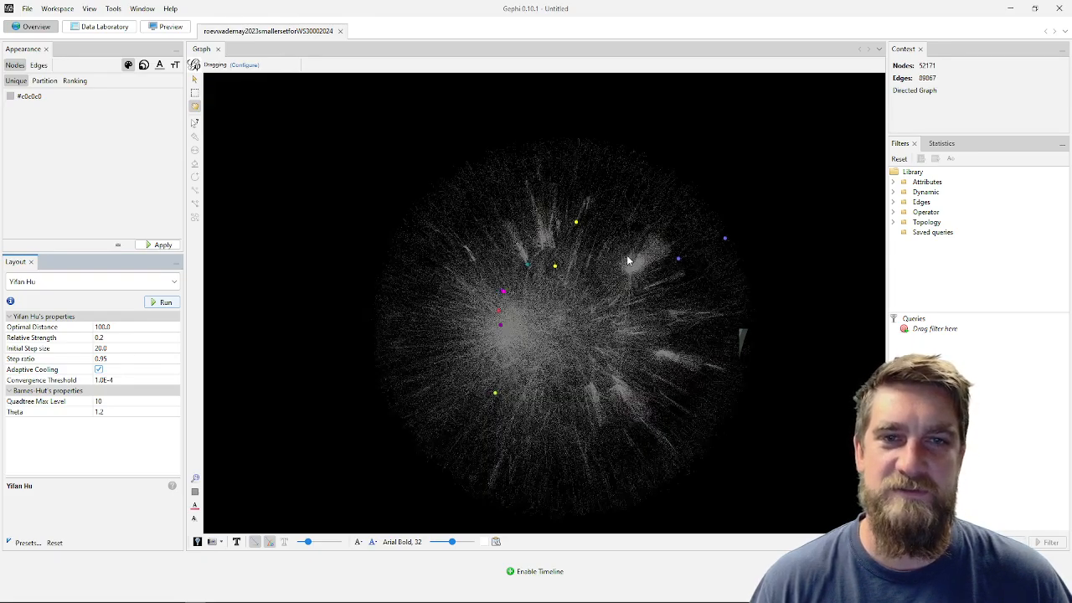
scroll(663, 260, "up", 5)
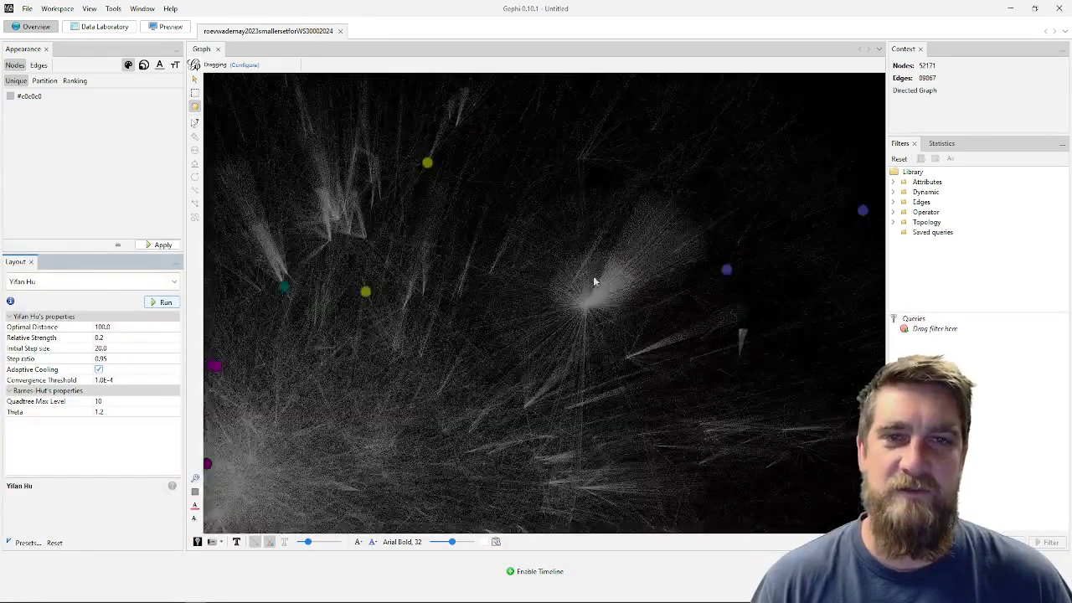
Examine the ring of nodes around the dense bright cluster up close, and recenter the view on the whole graph
scroll(586, 283, "up", 2)
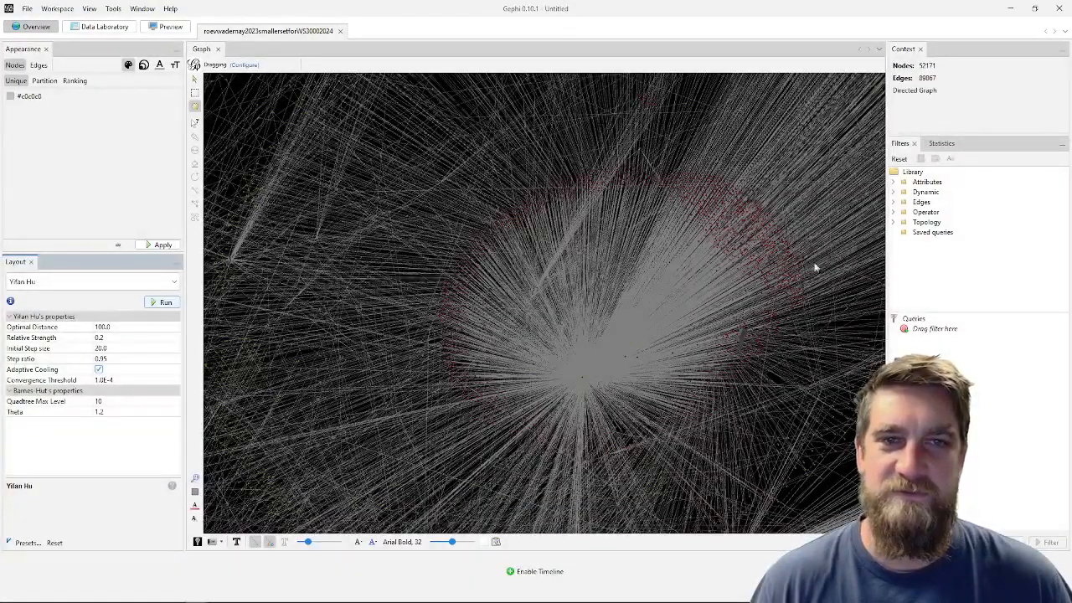
scroll(676, 349, "up", 2)
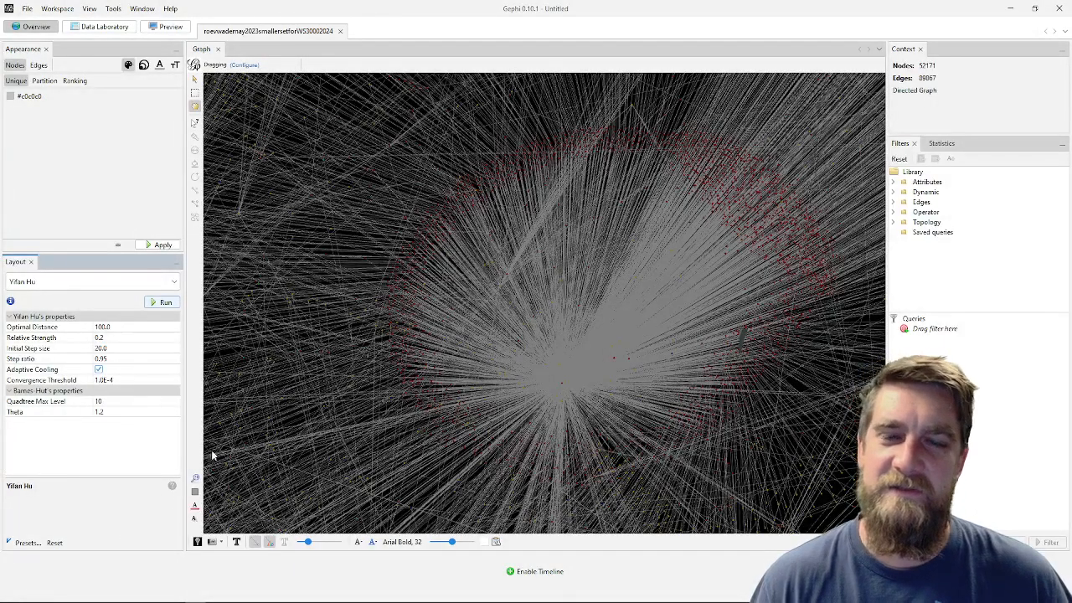
scroll(717, 298, "up", 2)
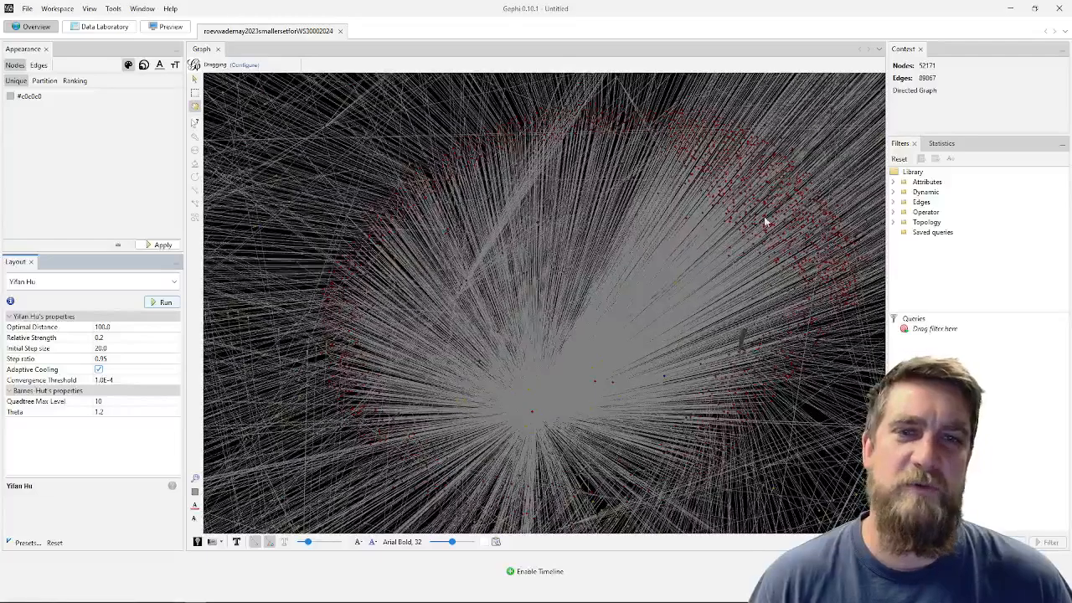
scroll(761, 222, "up", 2)
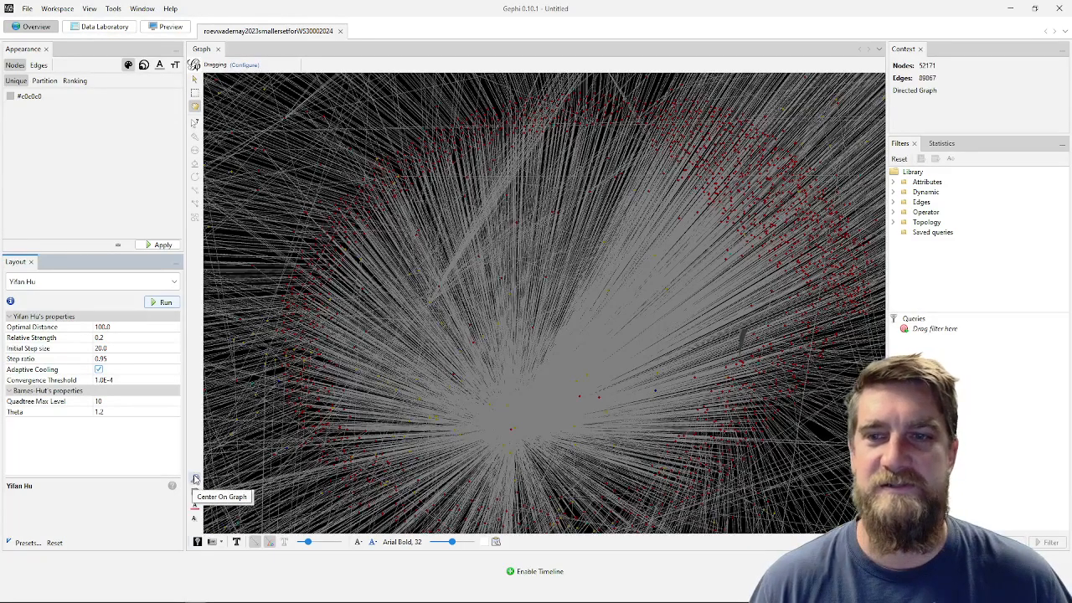
left_click(194, 479)
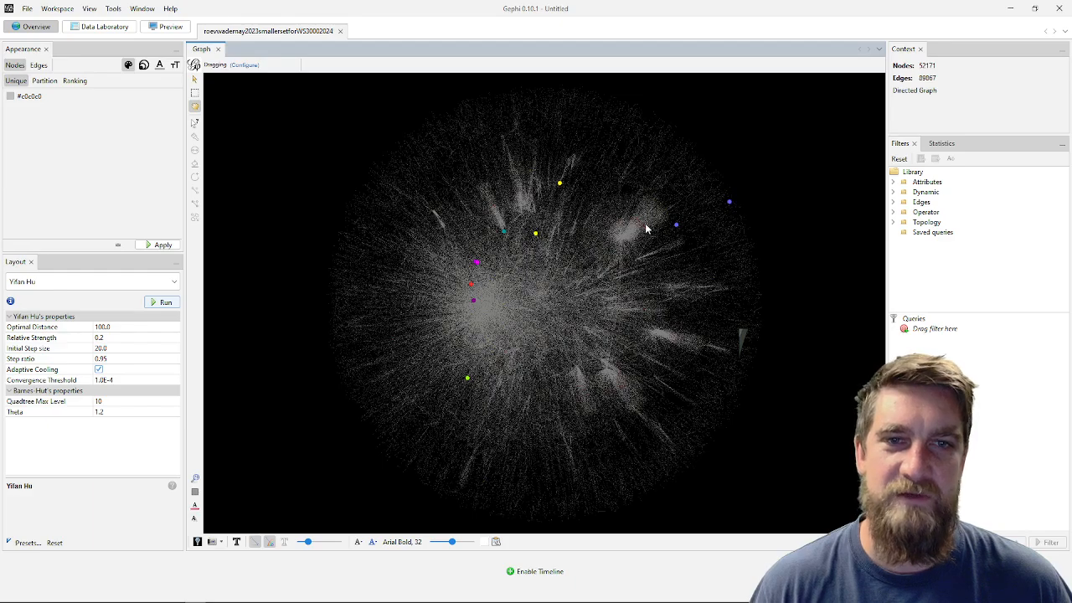
Examine the fan-shaped clusters in the lower-right part of the network up close, and recenter the view on the whole graph
scroll(678, 345, "up", 4)
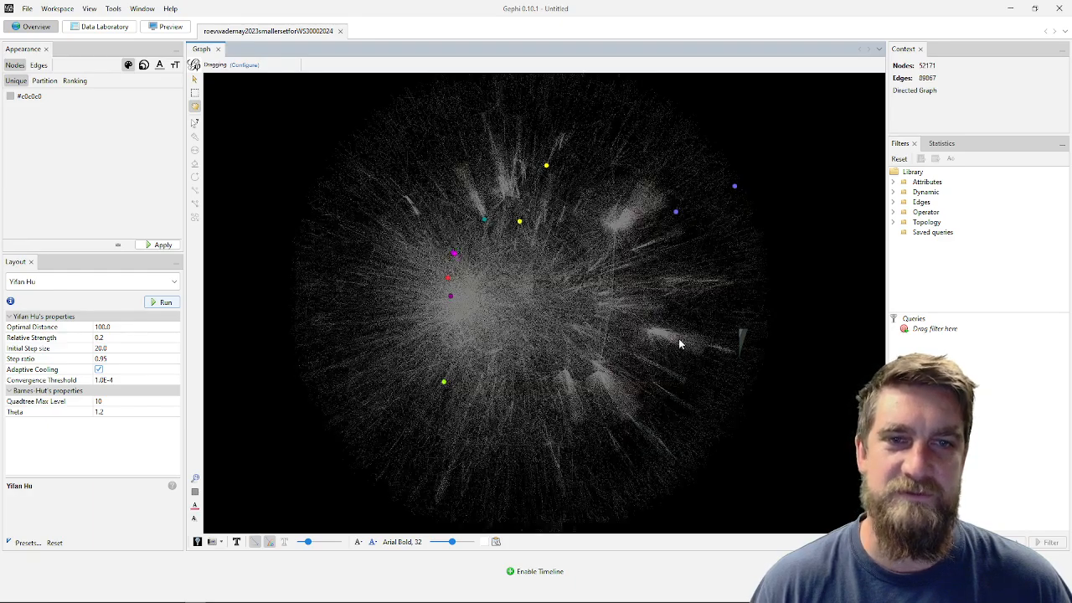
scroll(679, 345, "up", 5)
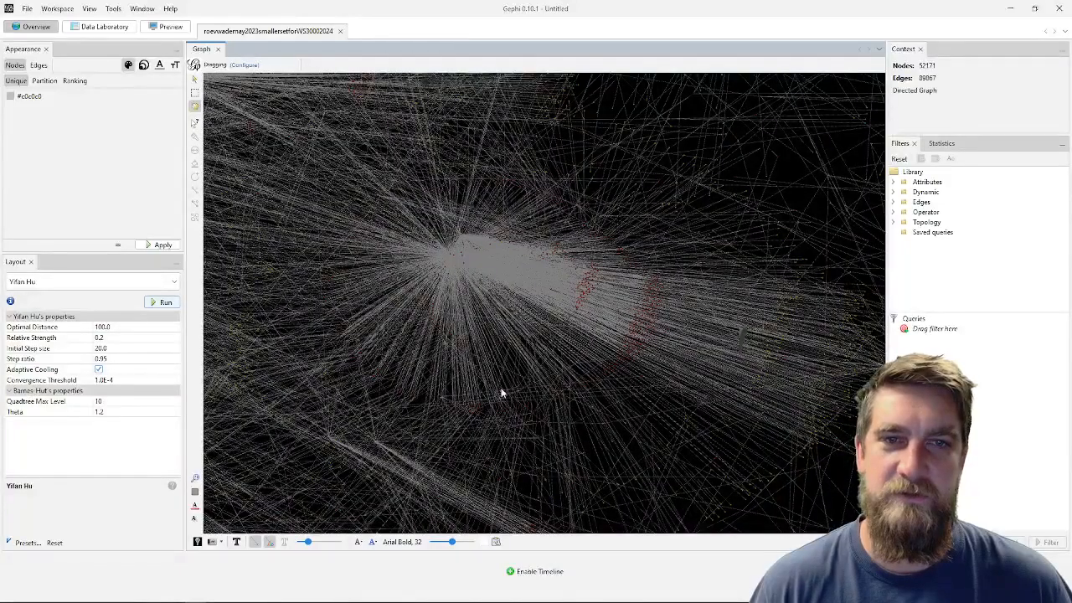
scroll(575, 299, "up", 5)
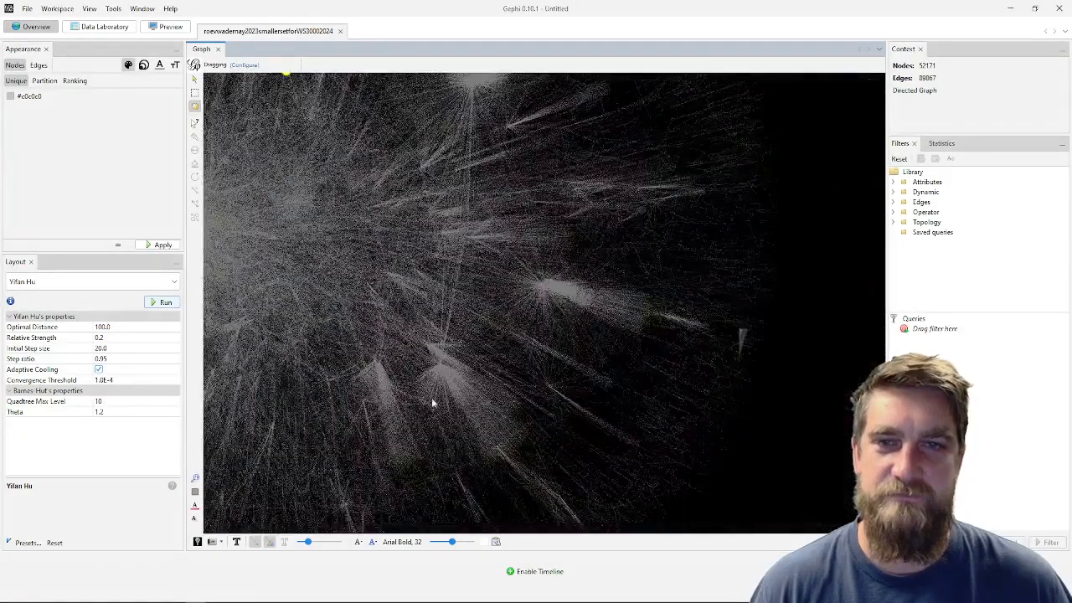
scroll(434, 398, "up", 6)
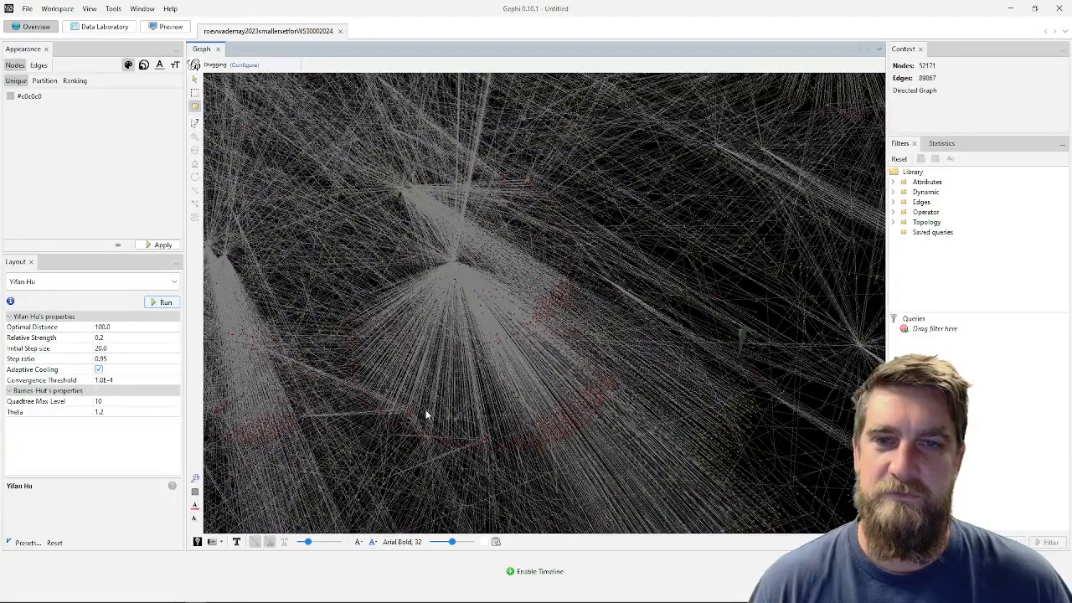
scroll(421, 410, "down", 8)
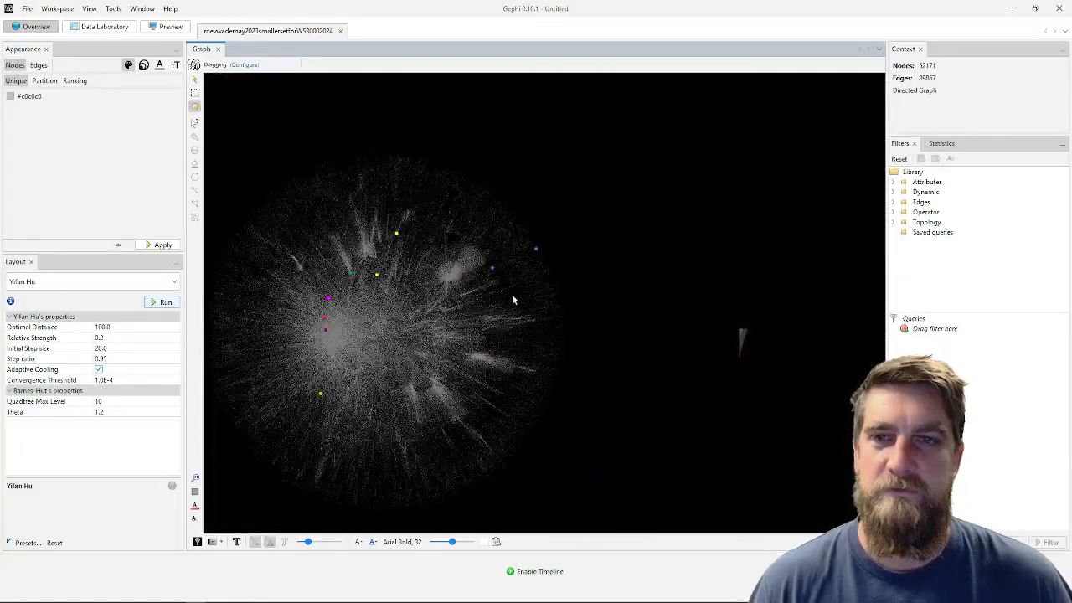
left_click(195, 478)
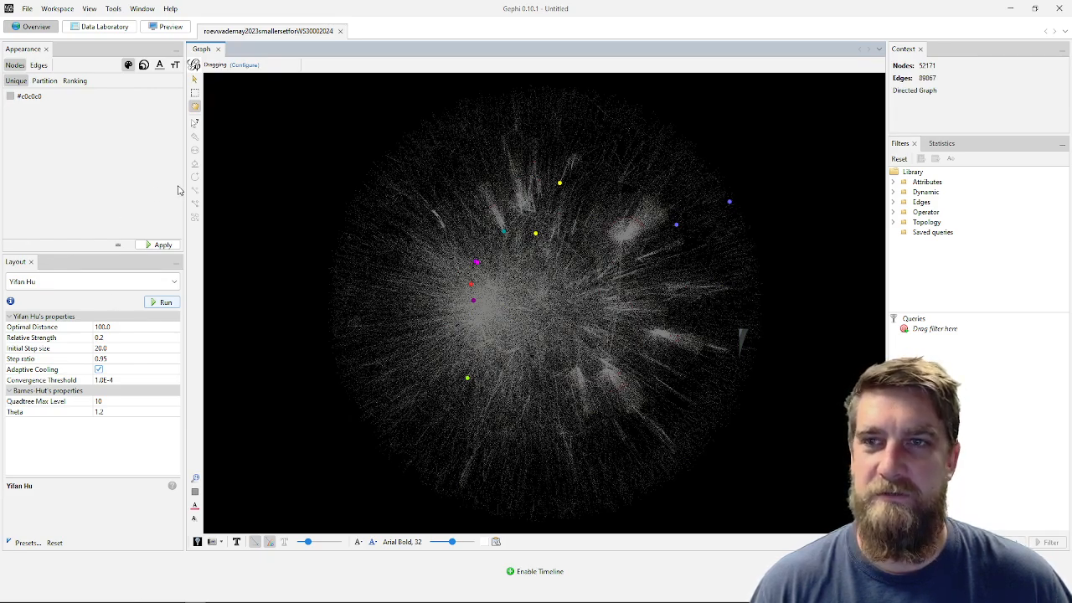
Review the attributes available for partitioning node colors, and return to the unique color setting without choosing one
left_click(44, 82)
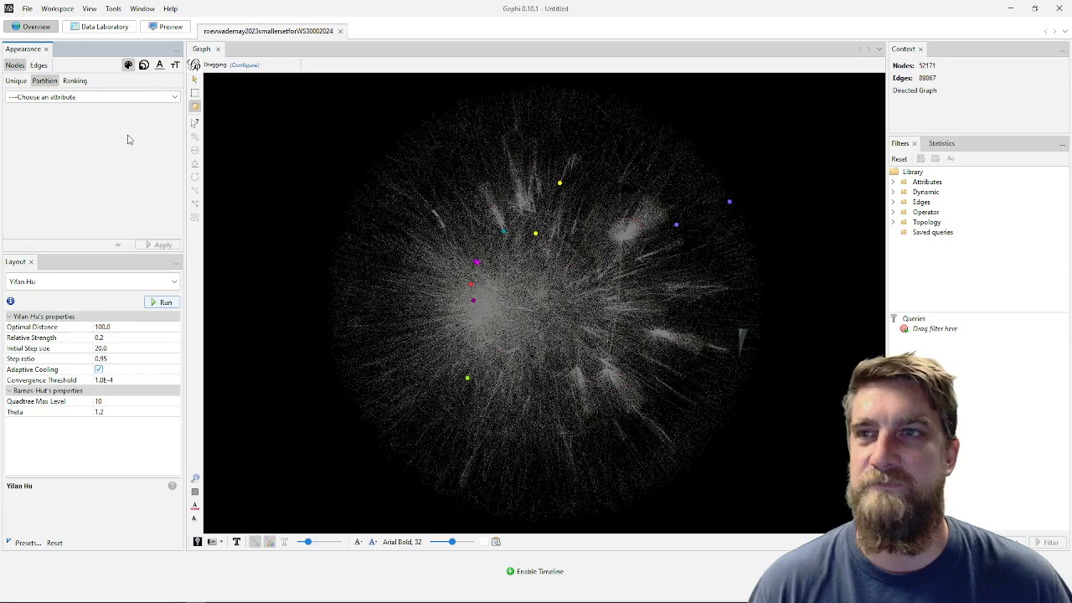
left_click(65, 98)
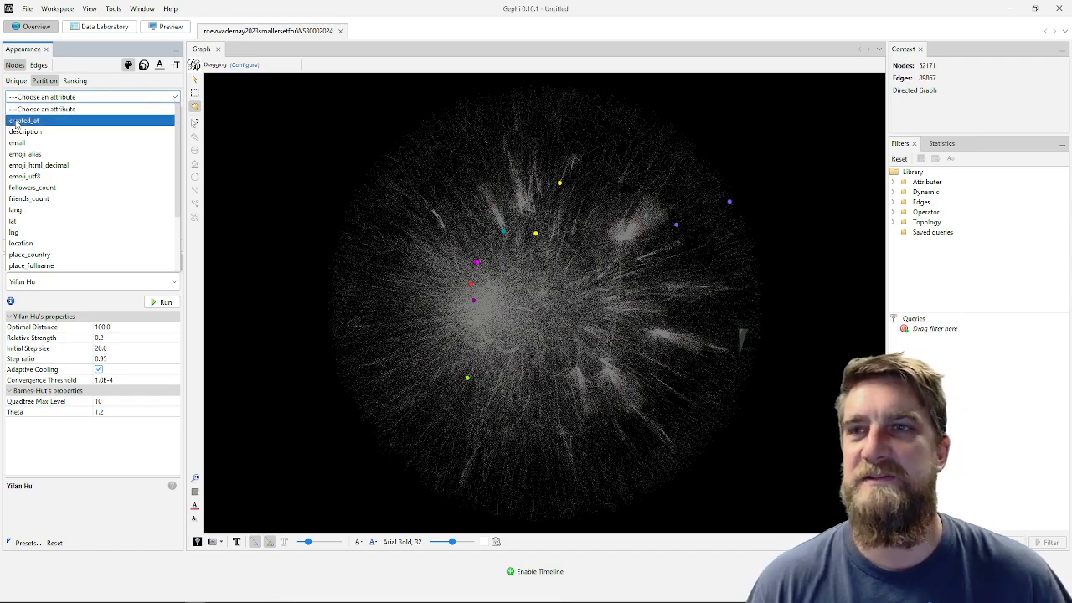
left_click(92, 66)
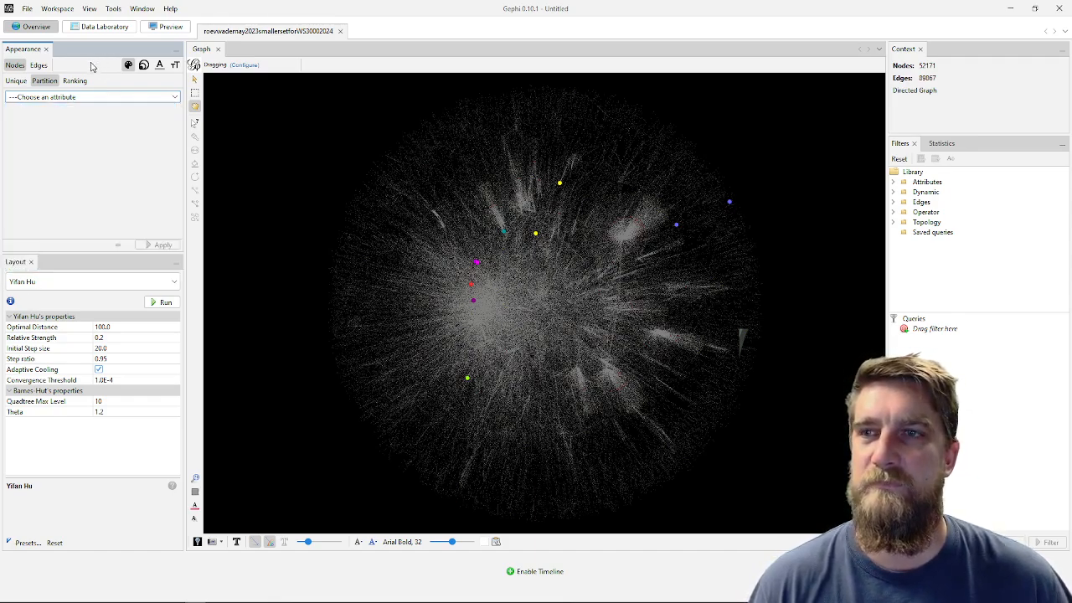
left_click(17, 81)
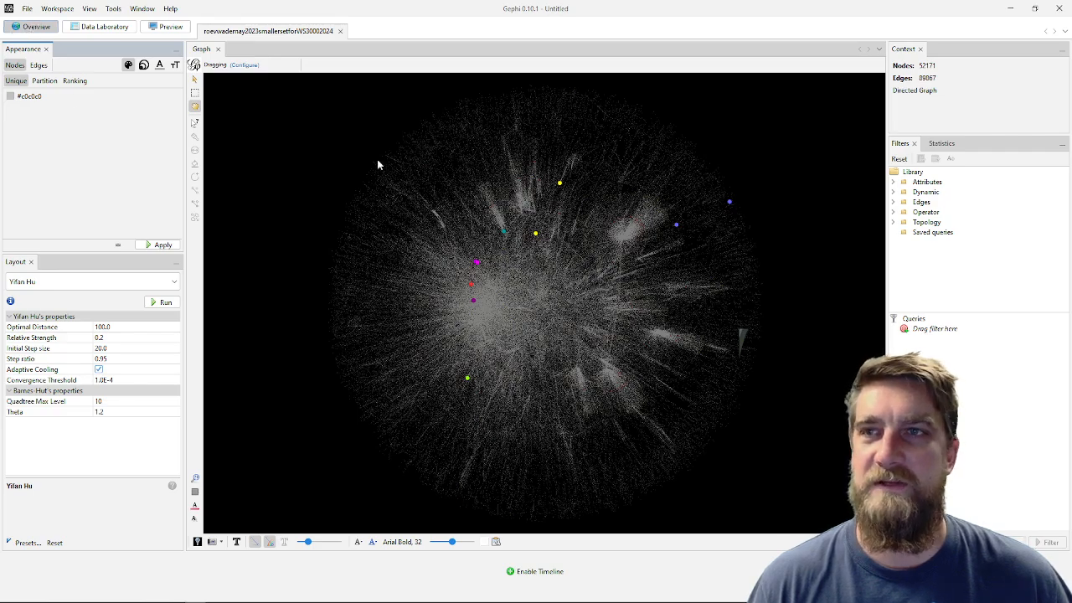
Switch to the Data Laboratory and examine the node table's columns, including the twitter_type and place values
left_click(97, 29)
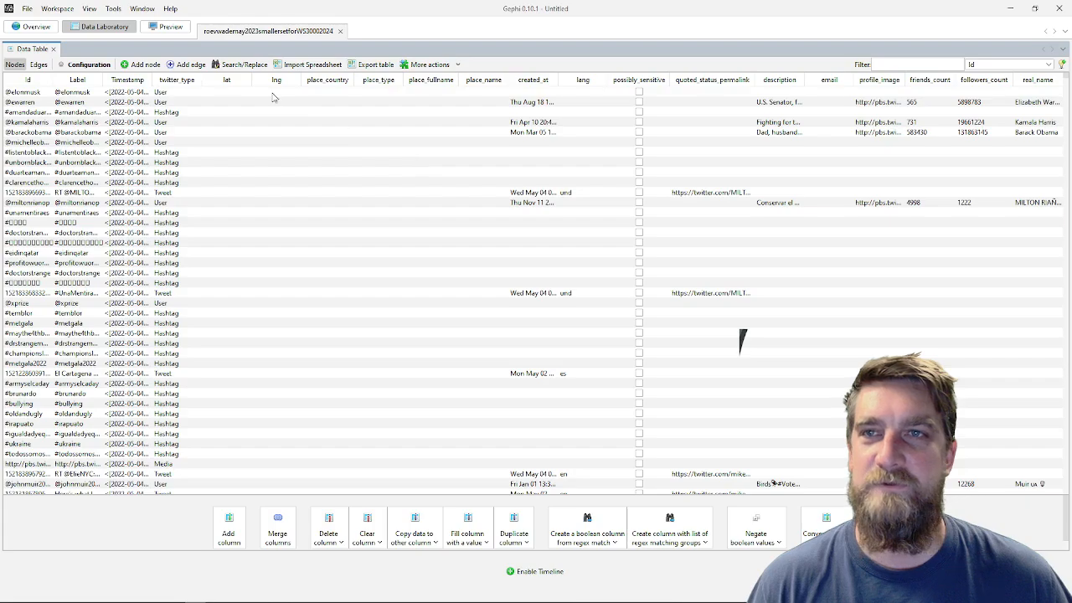
scroll(332, 149, "down", 8)
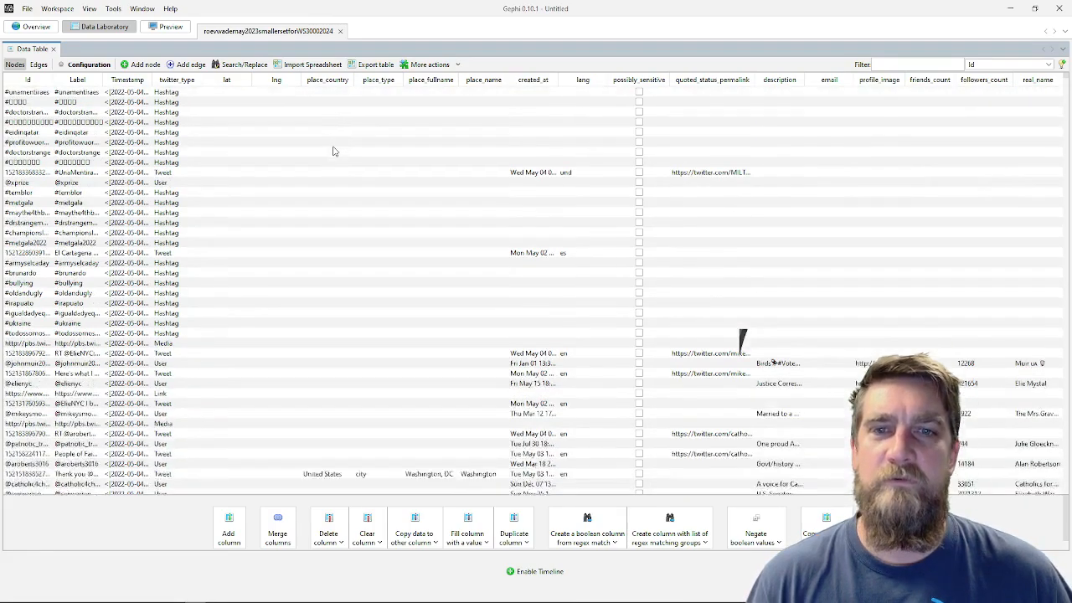
scroll(334, 151, "down", 15)
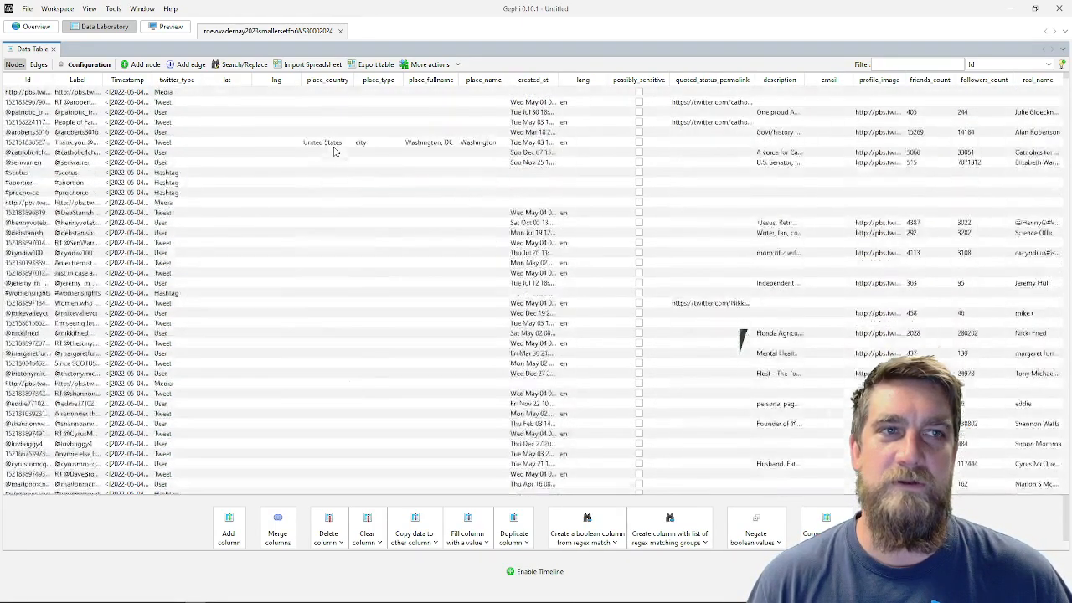
scroll(333, 152, "down", 9)
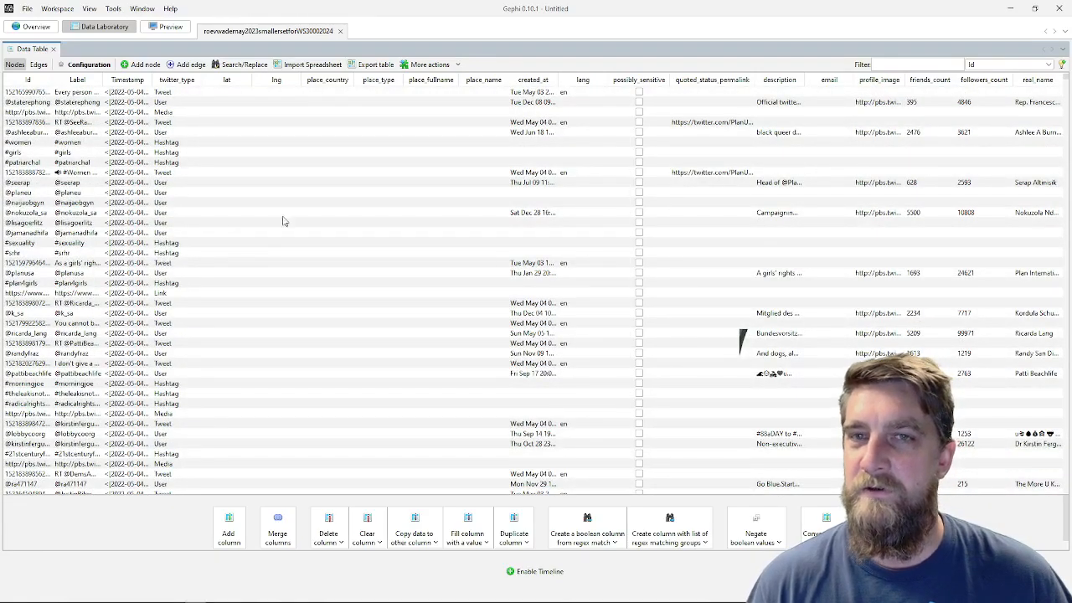
scroll(387, 260, "down", 12)
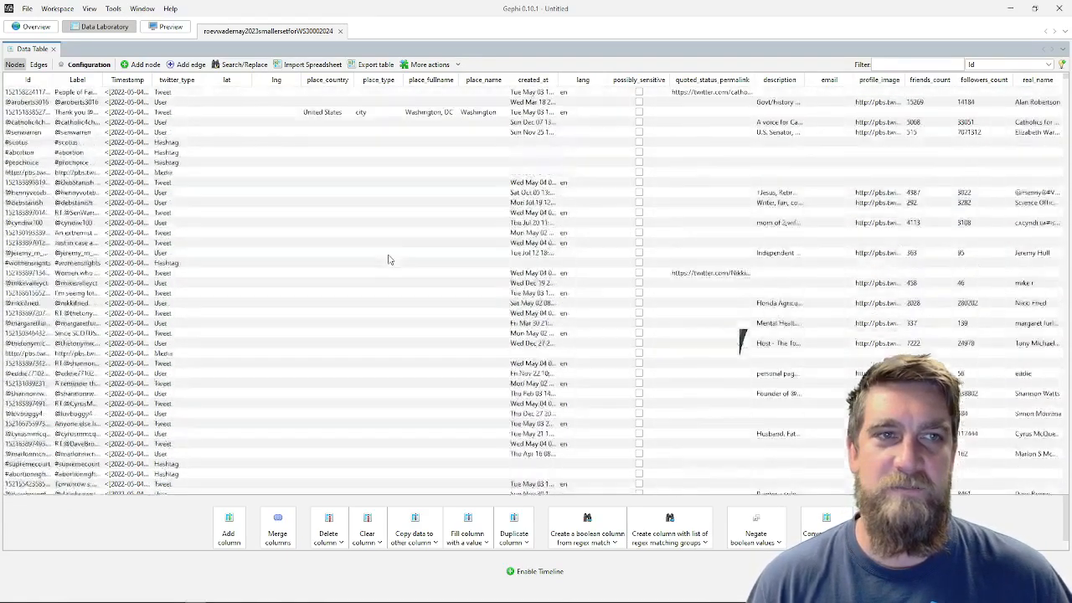
scroll(388, 259, "down", 12)
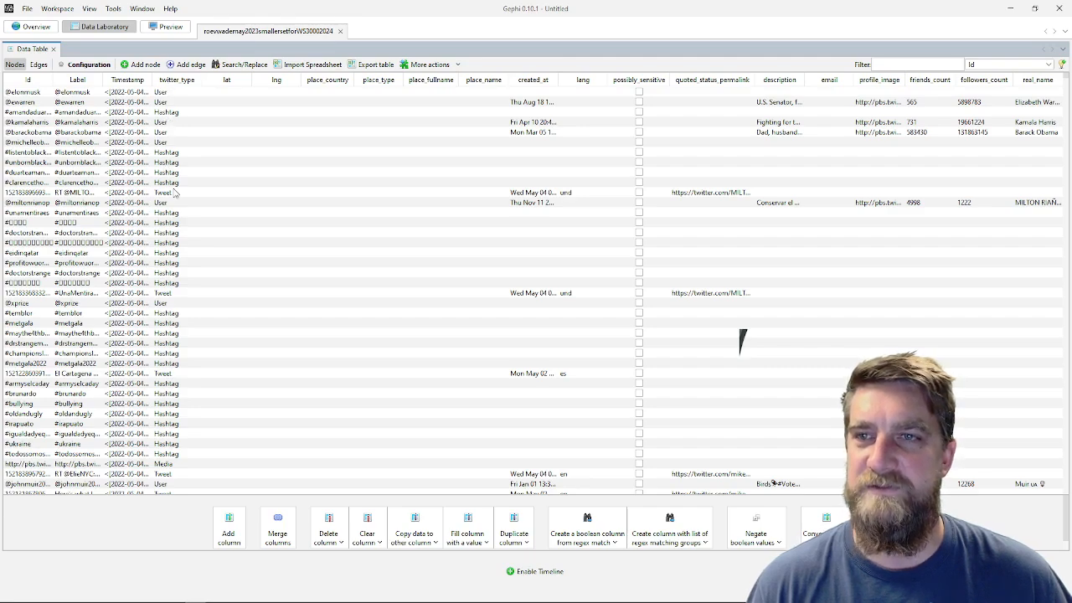
scroll(167, 318, "down", 8)
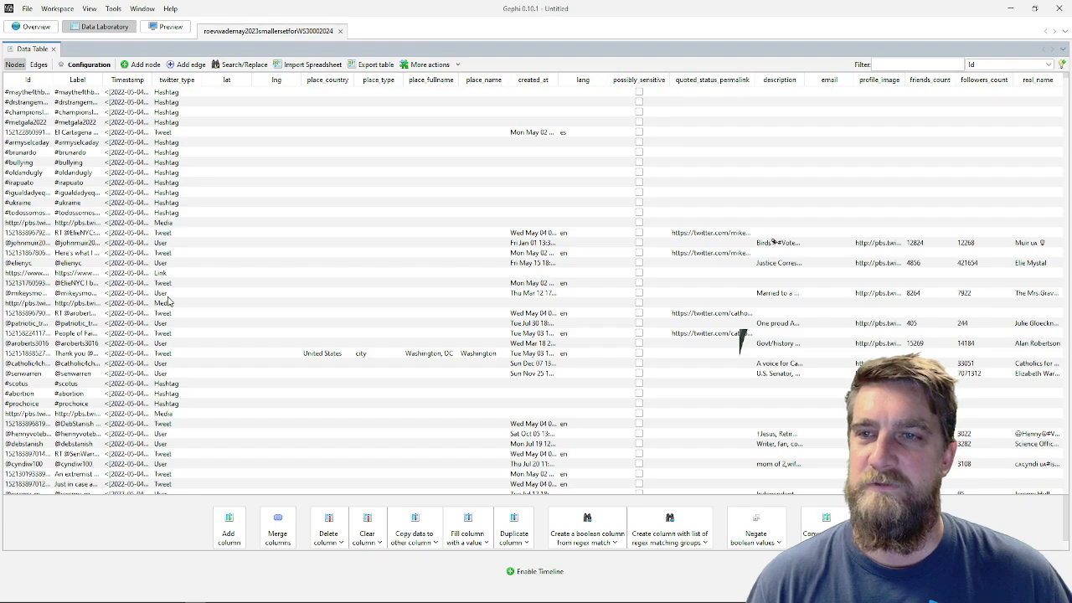
Widen the Id column to reveal the full media link of a selected Media row, and widen the Timestamp column
left_click(41, 306)
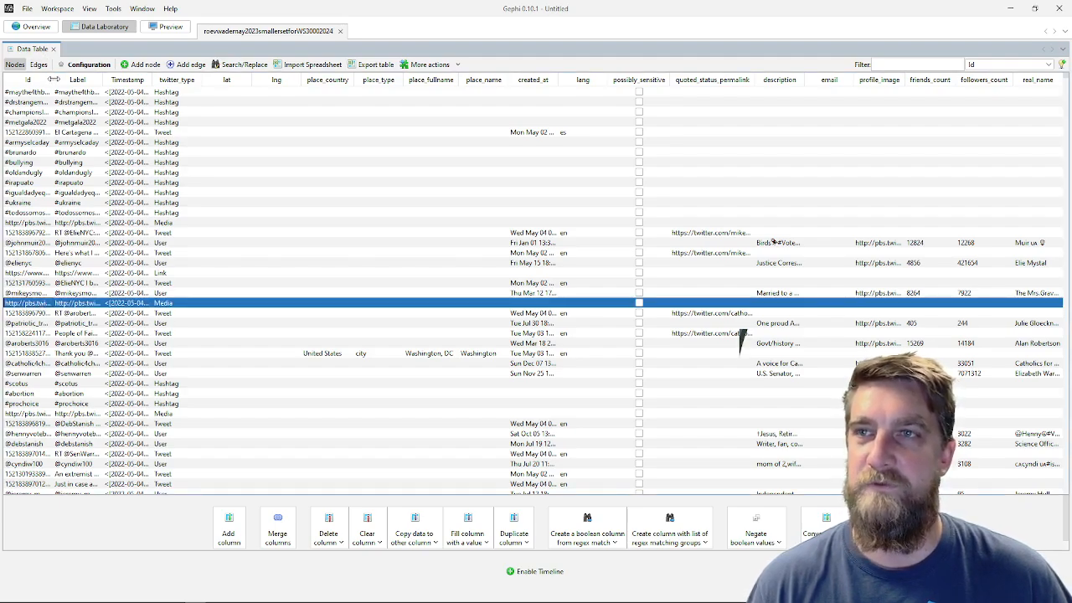
left_click_drag(53, 79, 167, 109)
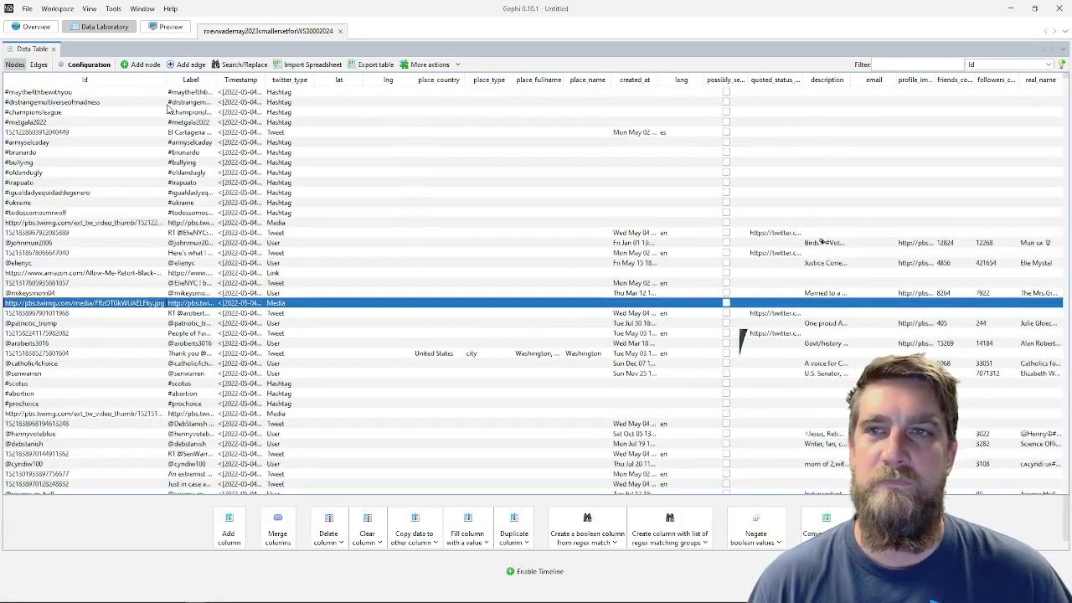
mouse_move(989, 82)
left_mouse_down()
mouse_move(871, 83)
mouse_move(990, 82)
left_mouse_up()
scroll(352, 342, "down", 4)
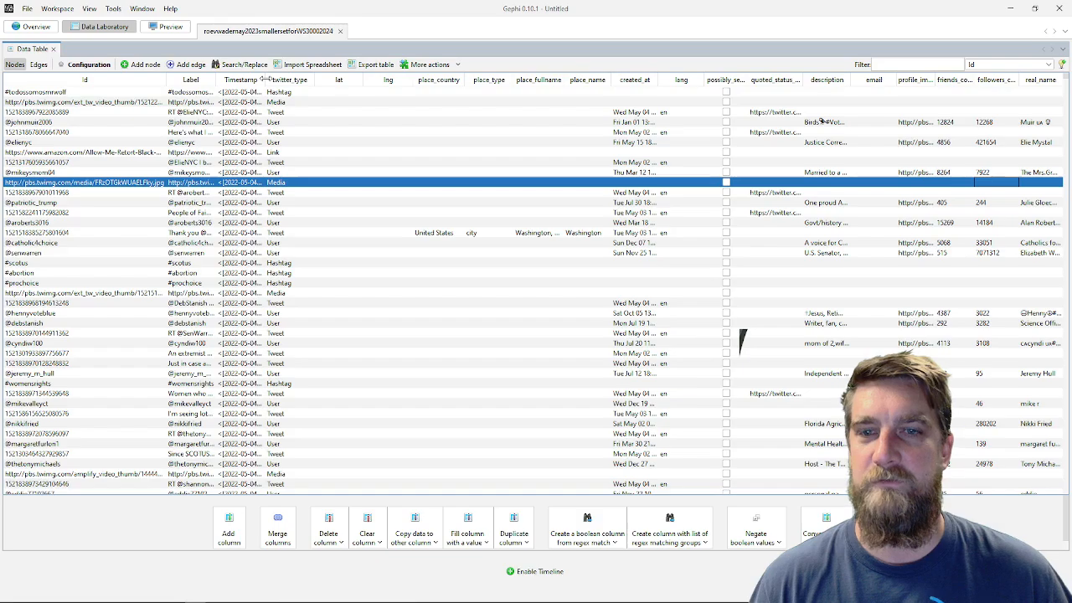
left_click_drag(270, 87, 308, 122)
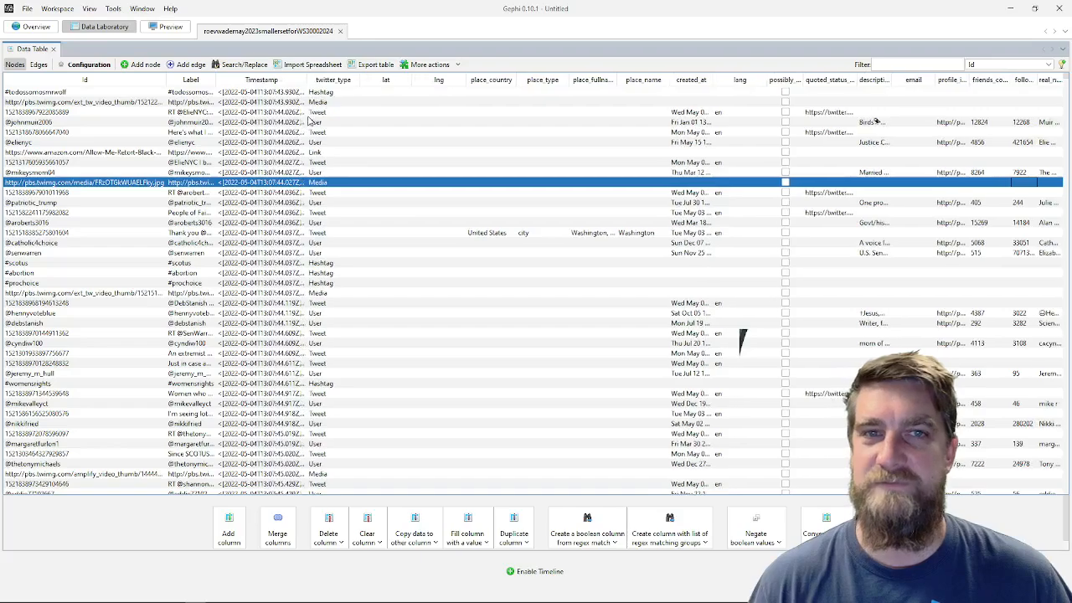
Read through the node table's rows, comparing the widened Id and Timestamp values with the node types
scroll(223, 260, "up", 12)
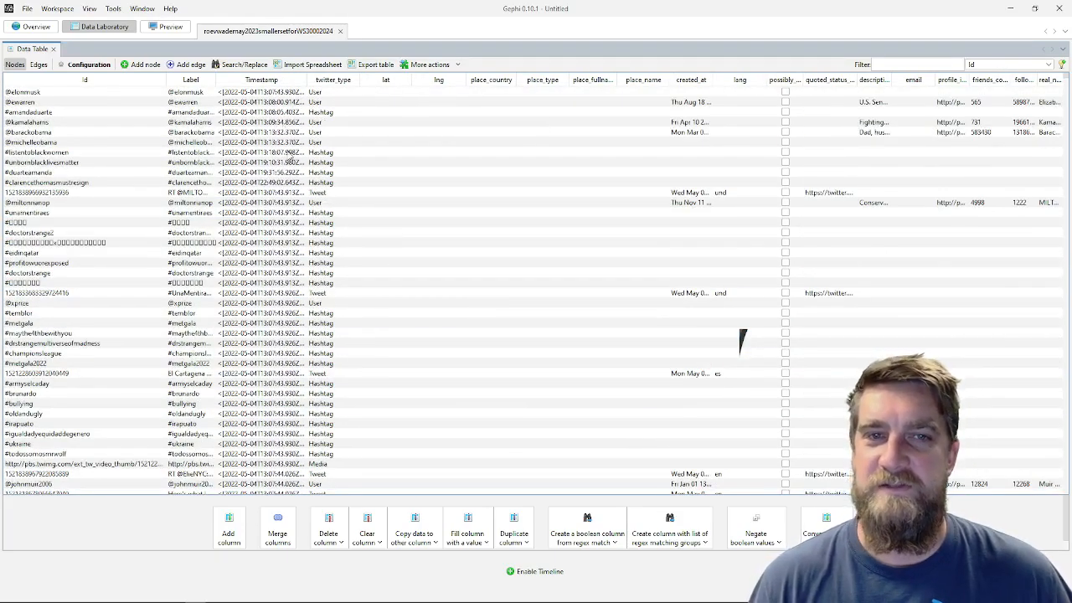
scroll(212, 207, "down", 12)
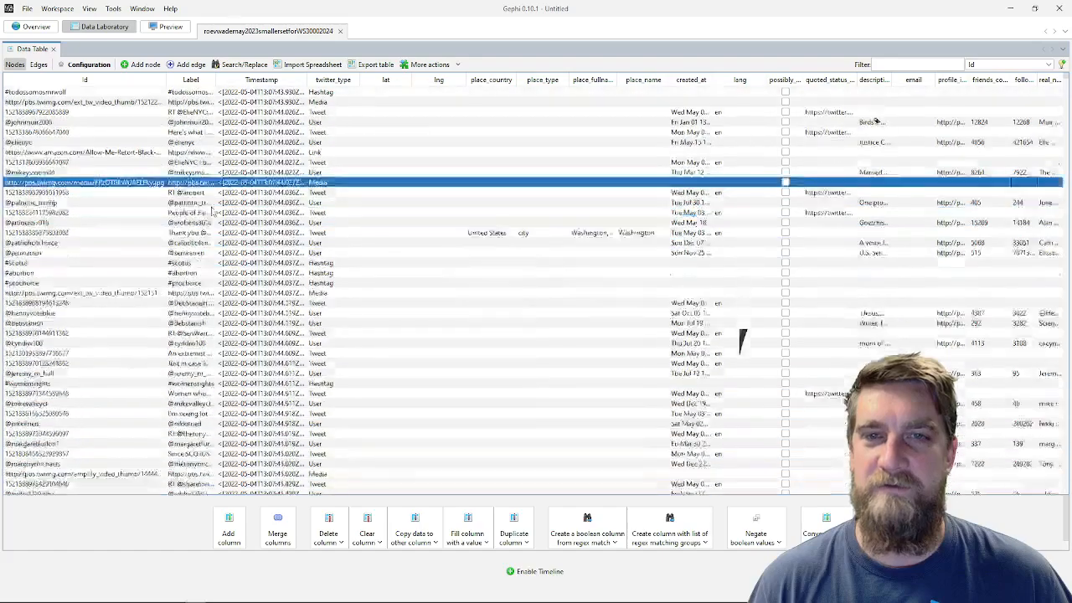
scroll(212, 210, "down", 11)
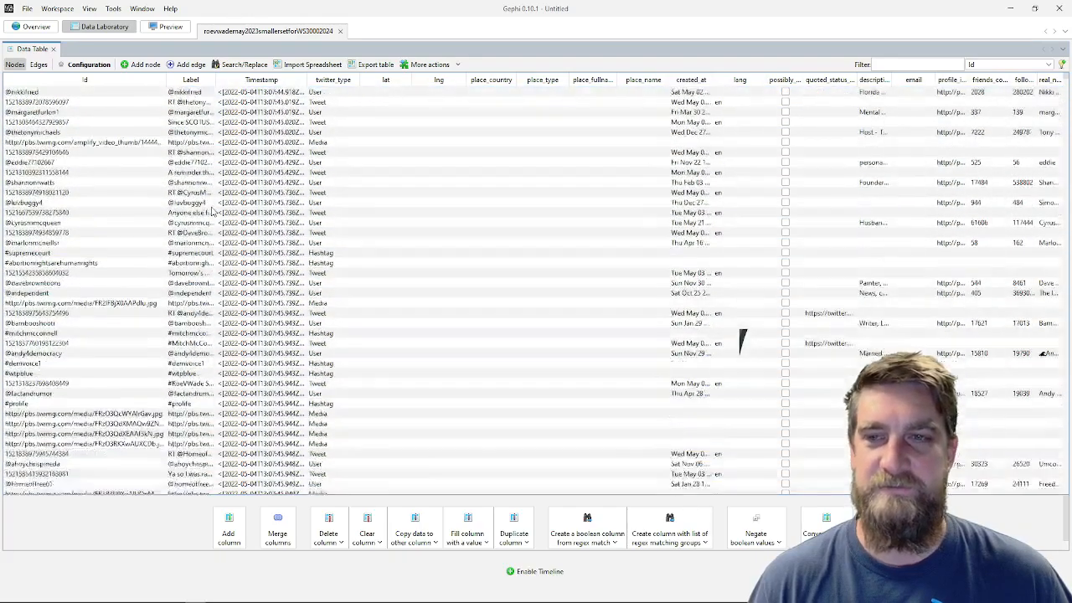
scroll(212, 212, "down", 10)
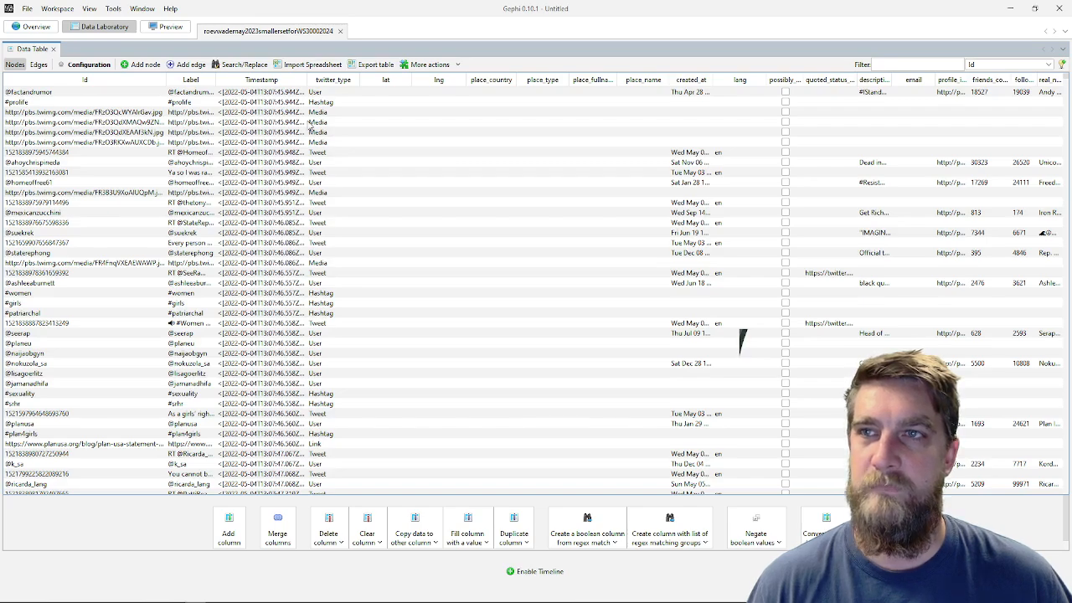
scroll(526, 221, "up", 13)
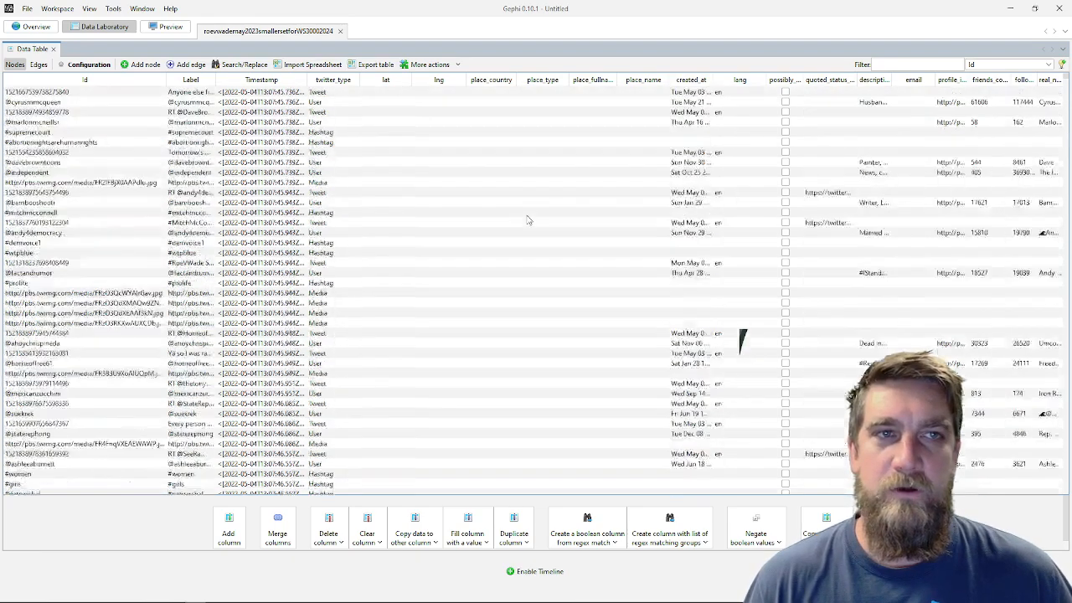
scroll(527, 216, "up", 4)
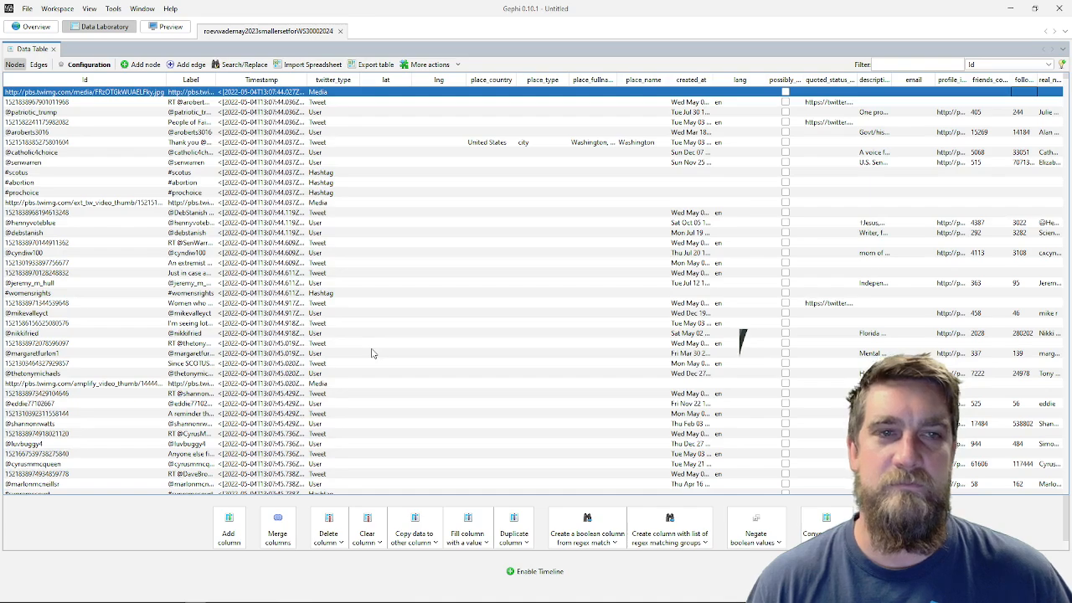
Return to the Overview and review the attributes available for ranking node colors
left_click(33, 27)
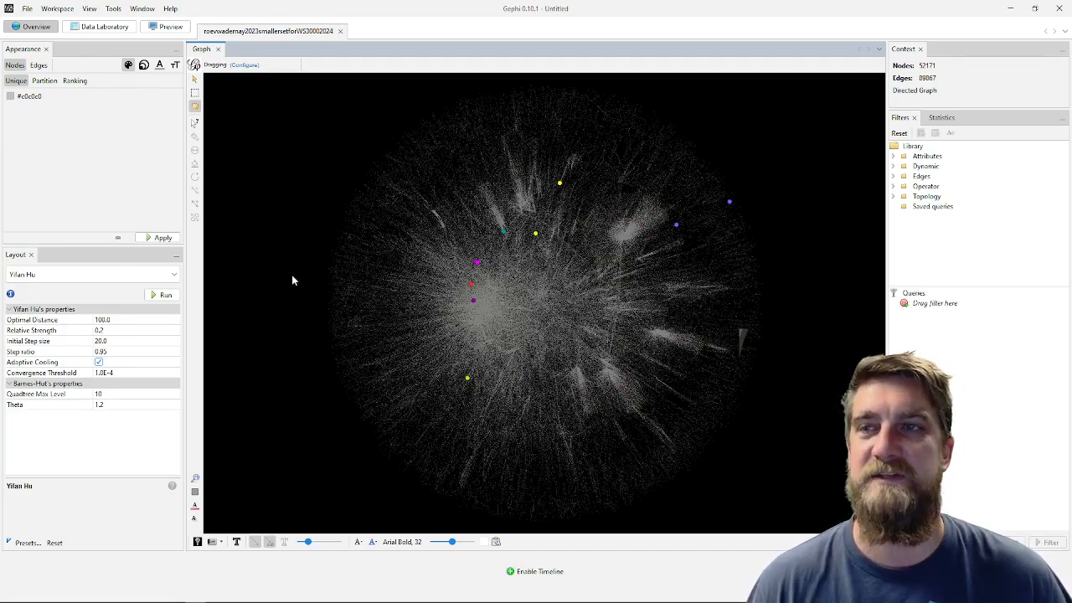
left_click(46, 81)
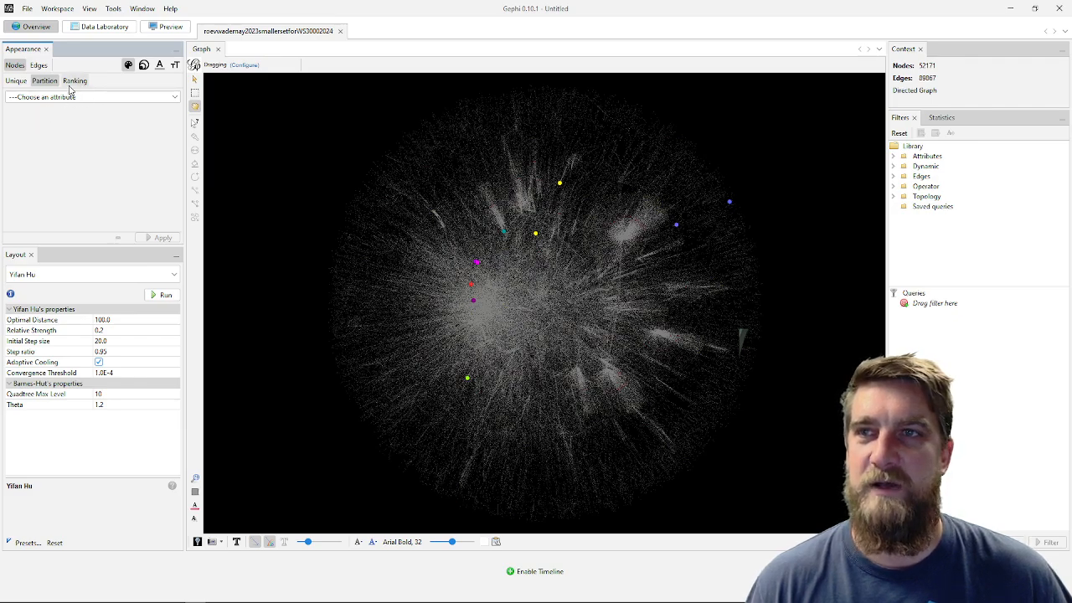
left_click(21, 84)
left_click(75, 82)
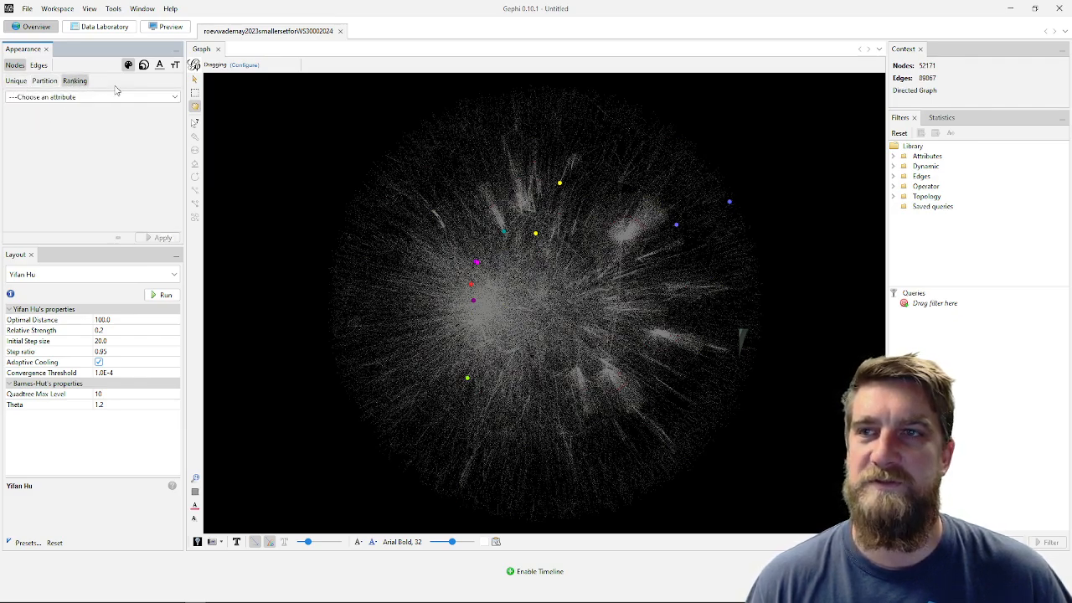
left_click(116, 99)
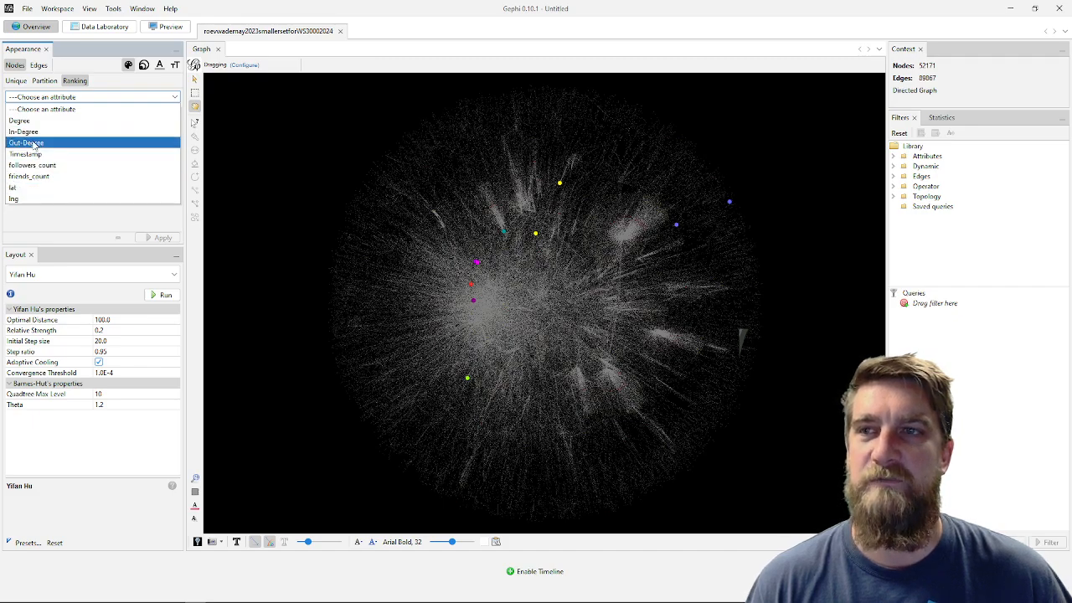
Partition the node colors by the location attribute and look through its location groups
left_click(46, 82)
left_click(46, 82)
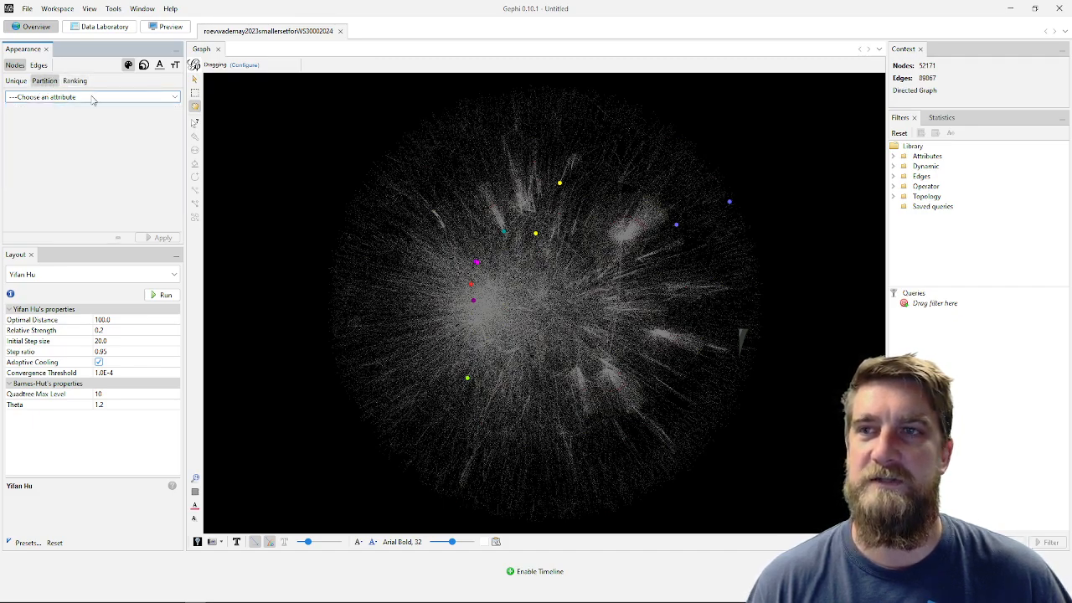
left_click(65, 99)
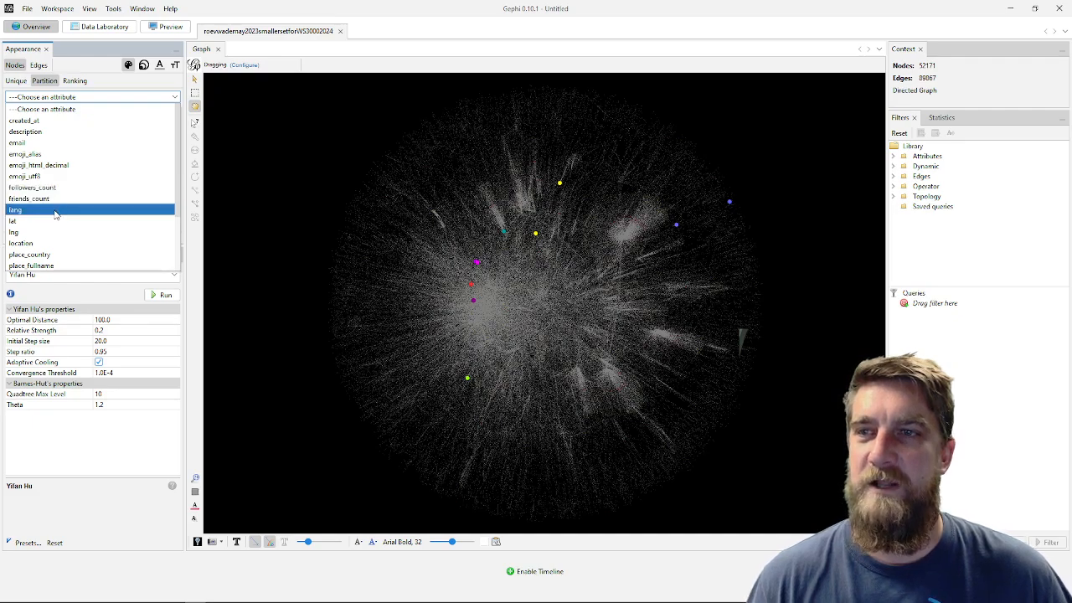
scroll(54, 215, "down", 2)
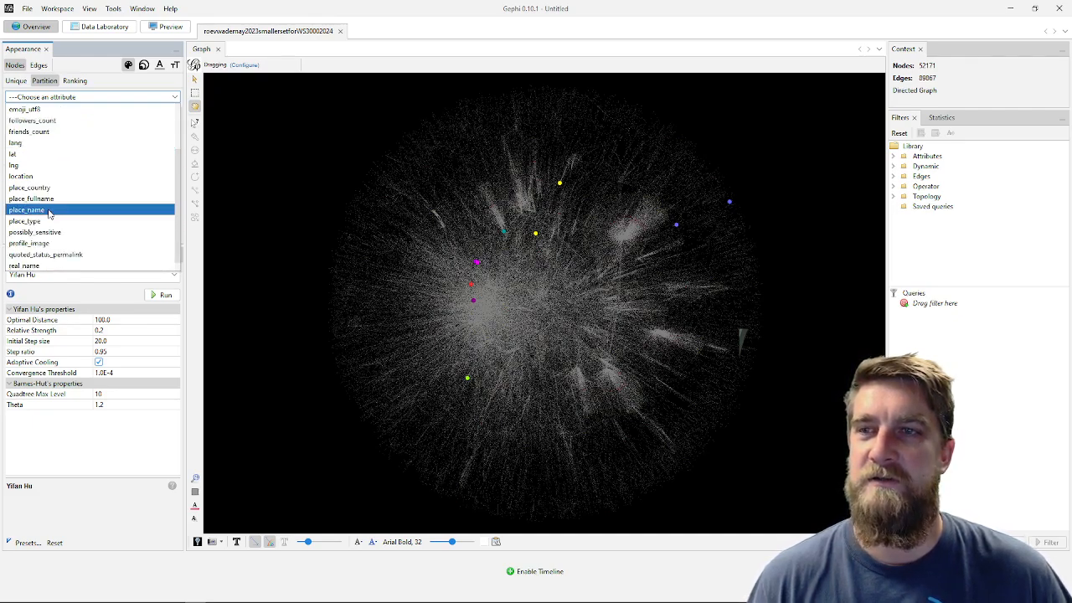
scroll(50, 216, "down", 1)
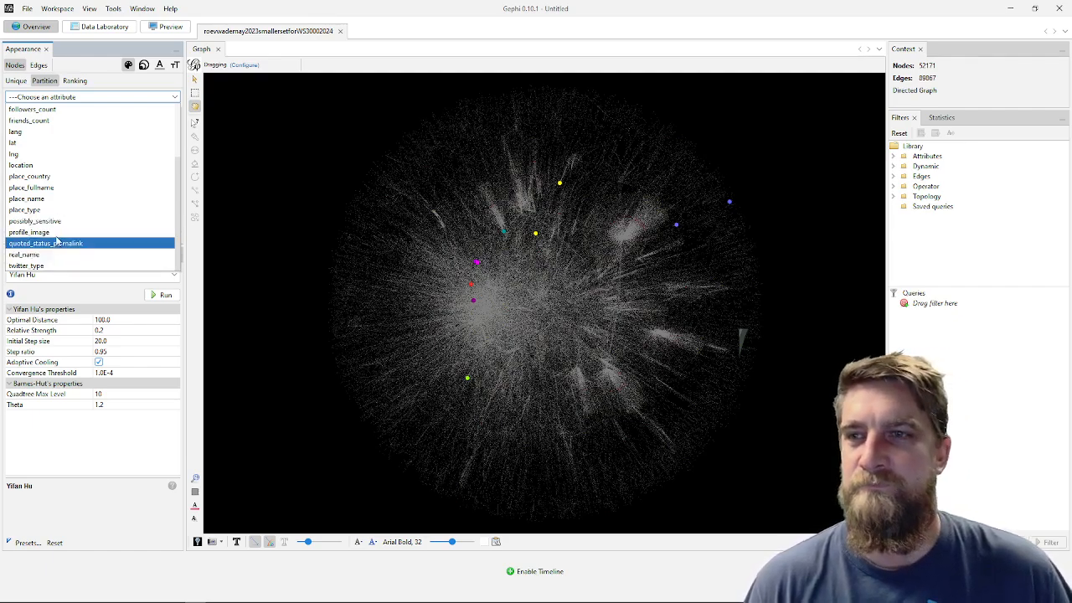
scroll(56, 240, "up", 3)
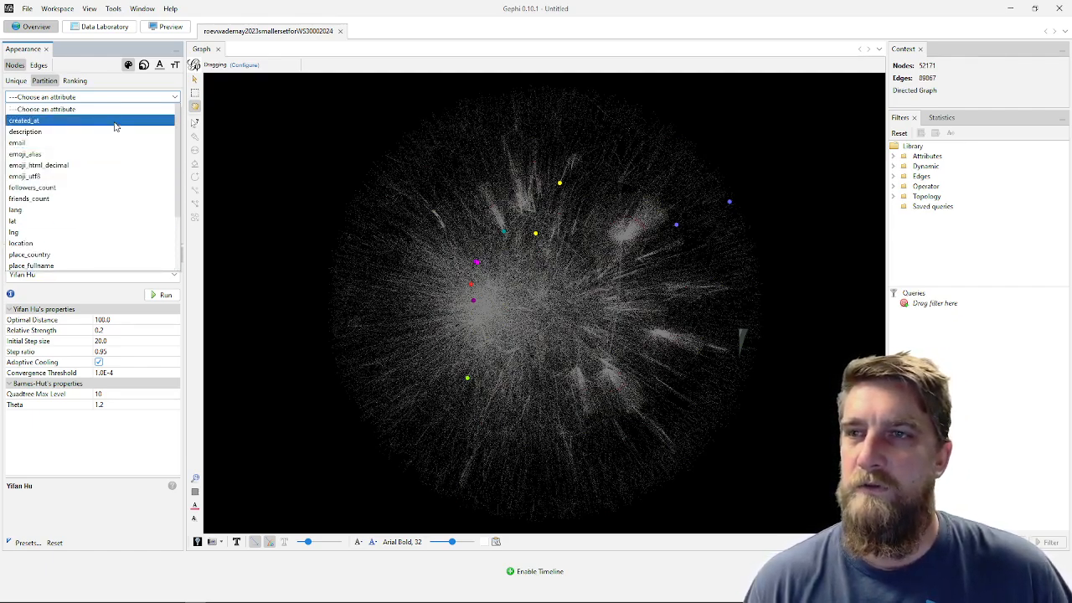
scroll(54, 176, "down", 3)
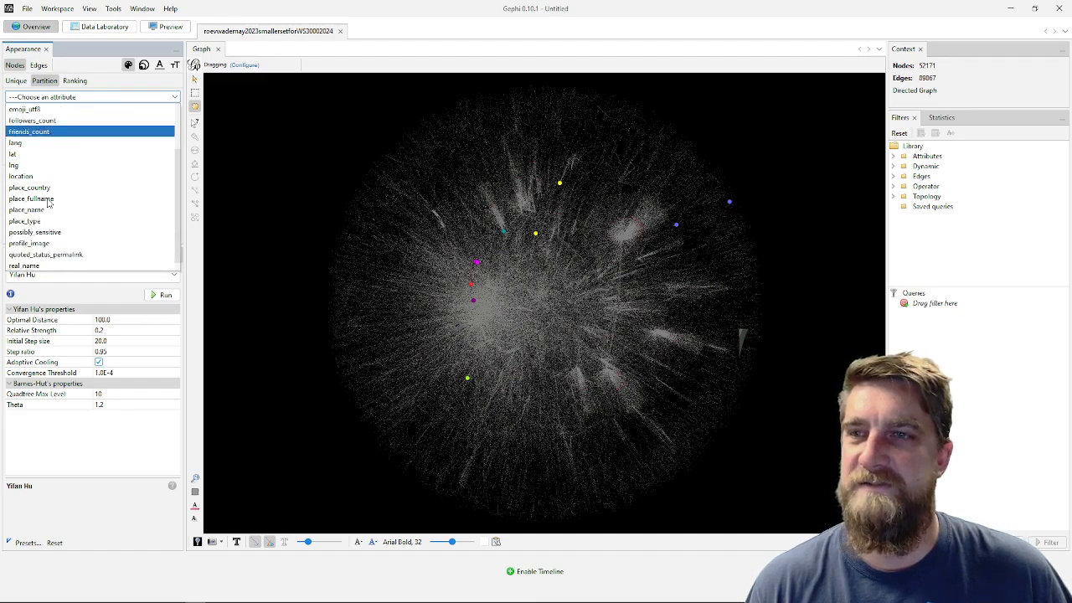
left_click(55, 166)
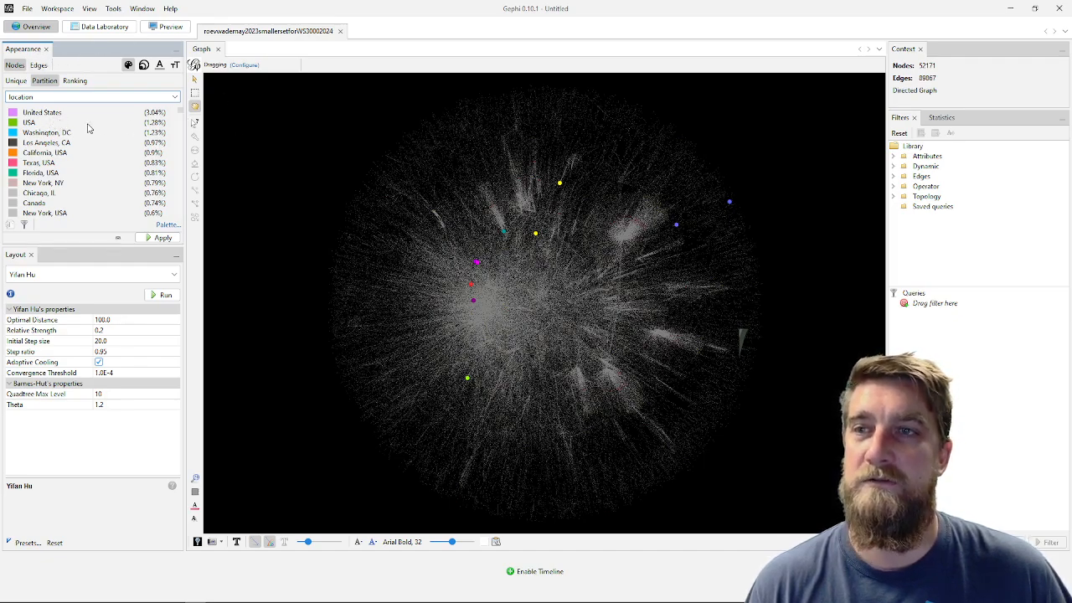
scroll(89, 128, "down", 6)
scroll(89, 128, "up", 5)
scroll(89, 125, "up", 1)
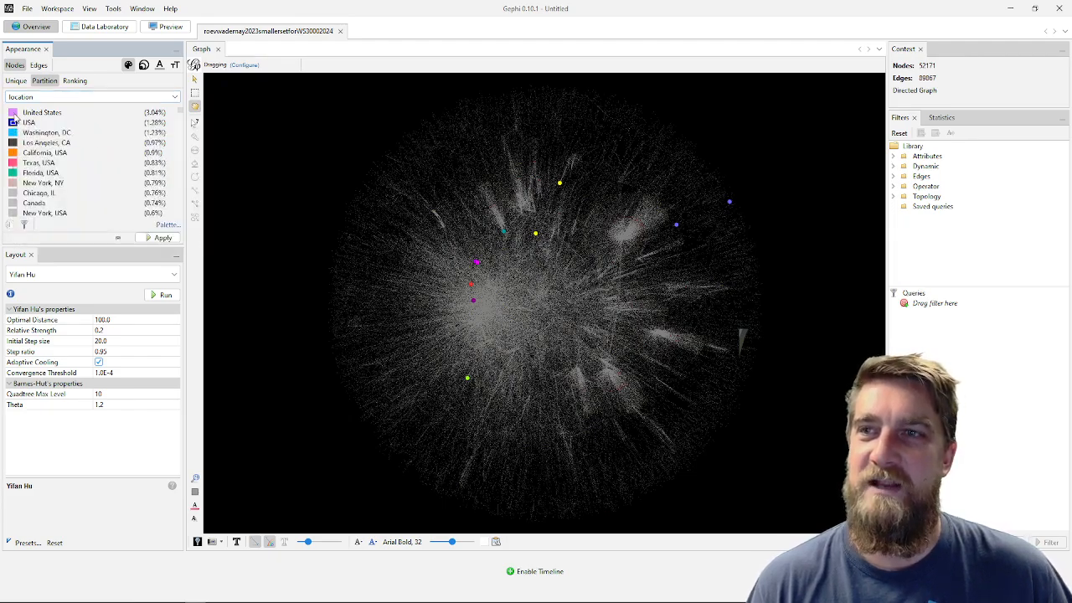
Recolor both the United States and USA location groups bright green
left_click(14, 114)
left_click(14, 119)
left_click(15, 122)
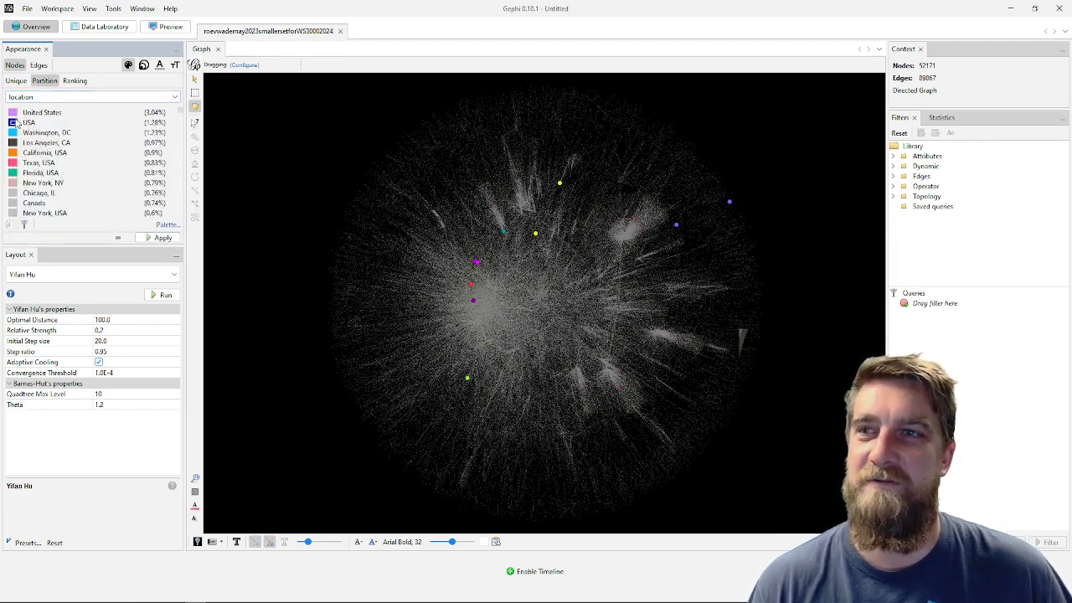
left_click(16, 113)
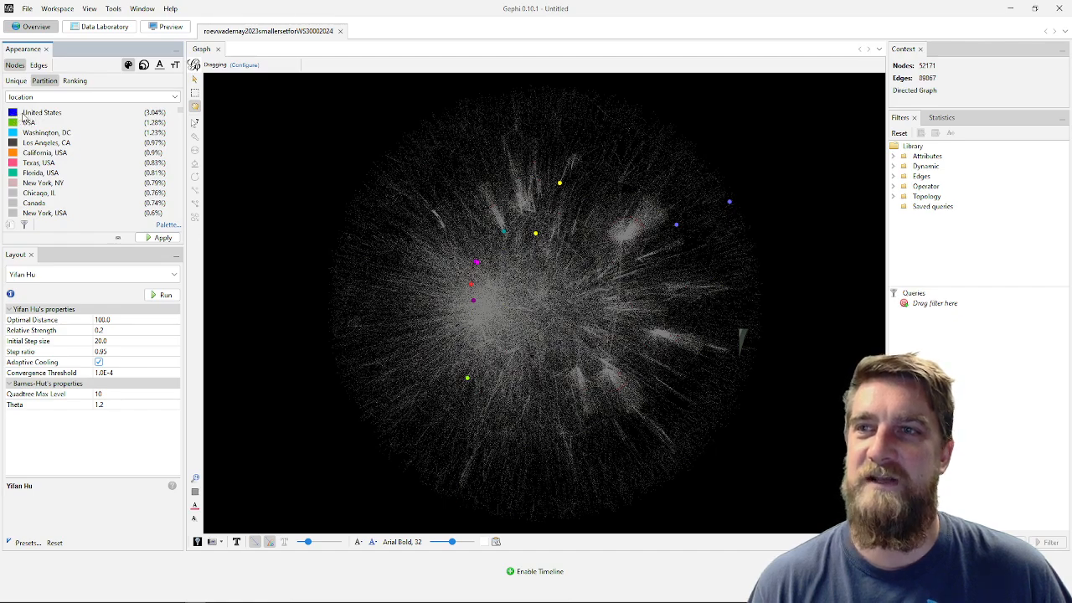
left_click(16, 116)
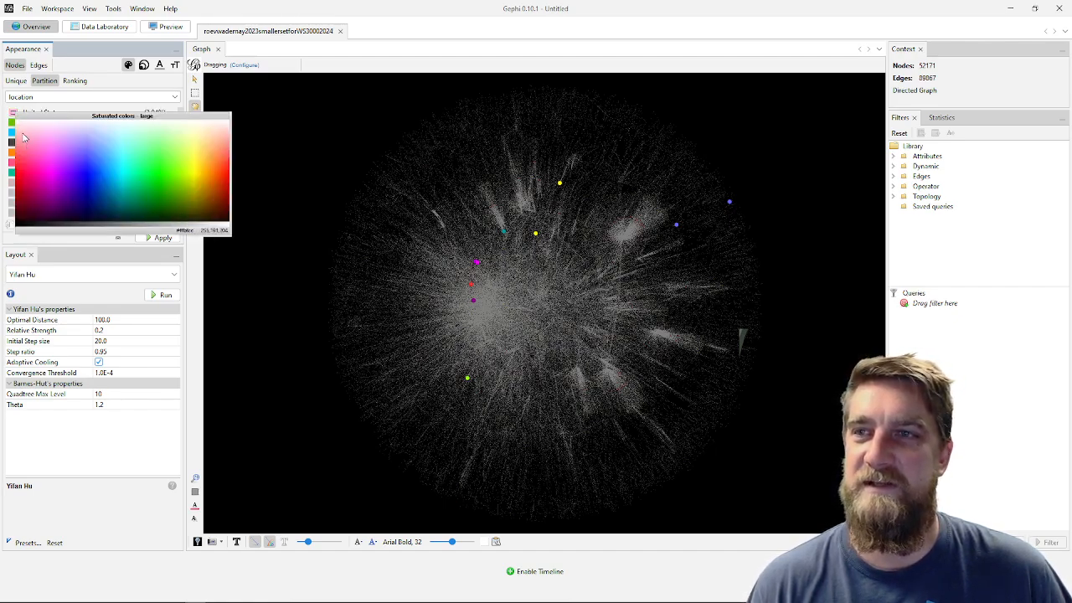
left_click(150, 171)
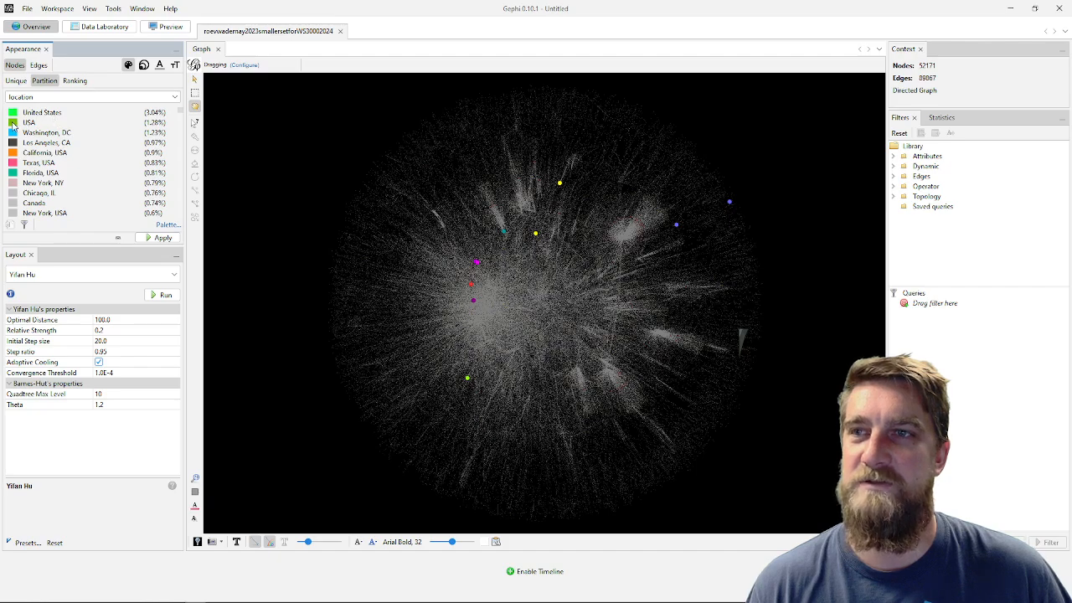
left_click(12, 122)
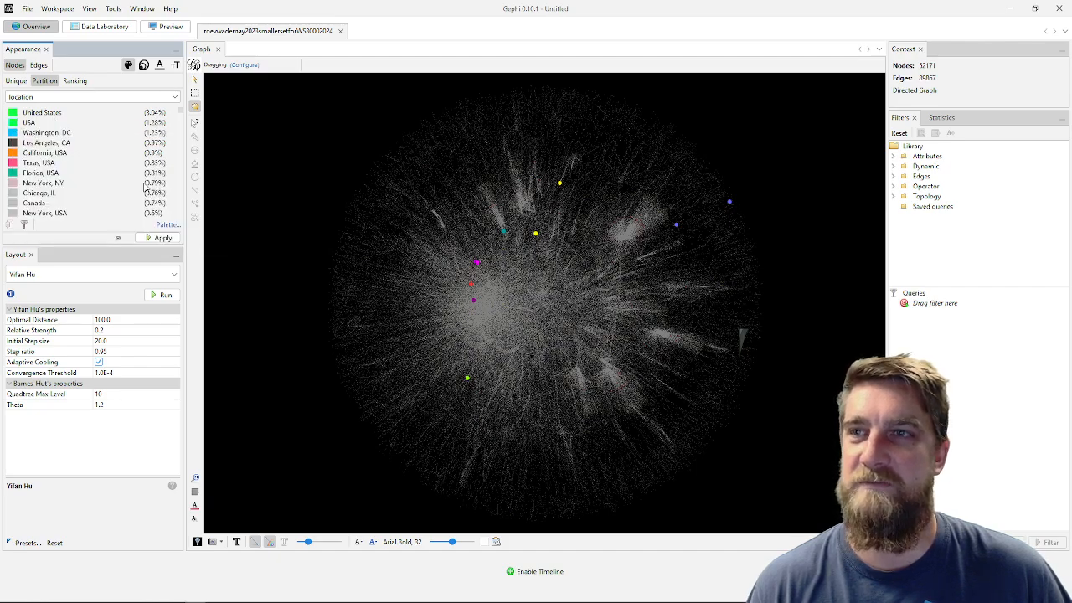
left_click_drag(14, 123, 142, 181)
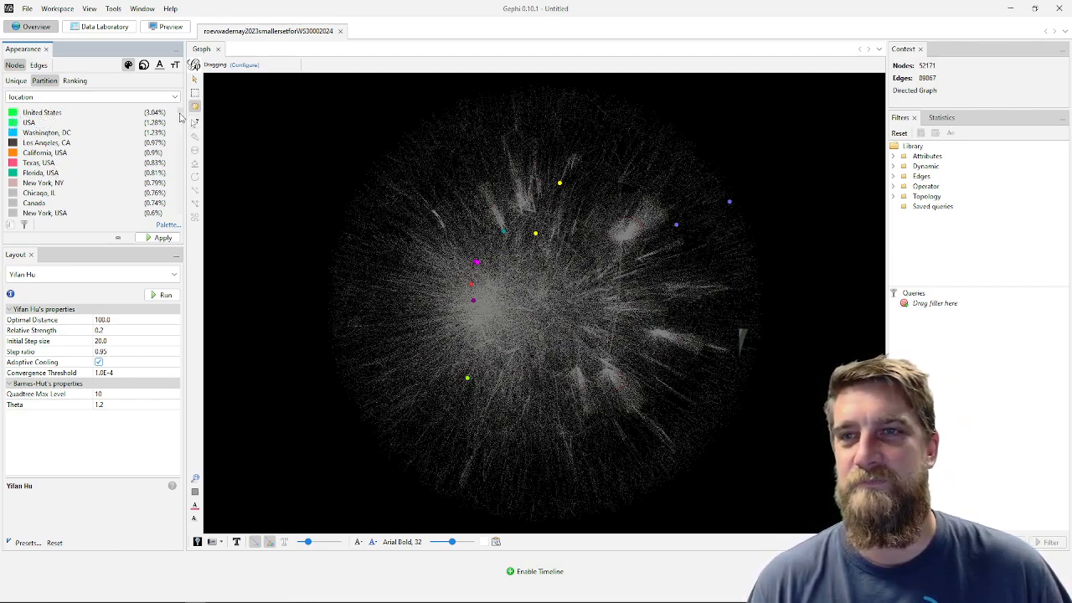
Look over the available color palettes and examine the long list of location groups down to the rarest entries
scroll(180, 113, "down", 5)
scroll(180, 113, "up", 5)
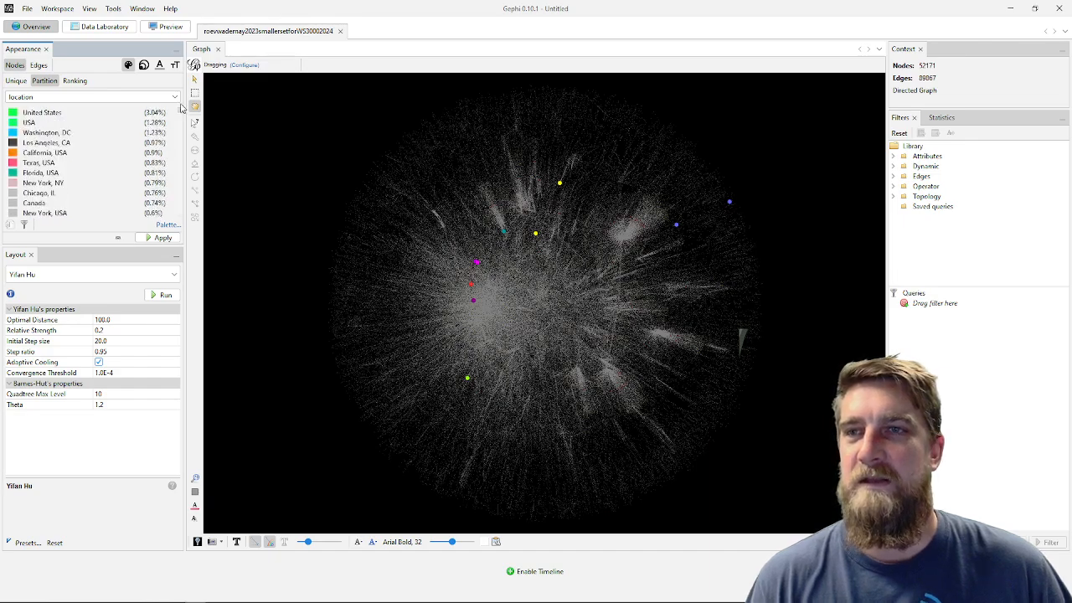
left_click(168, 226)
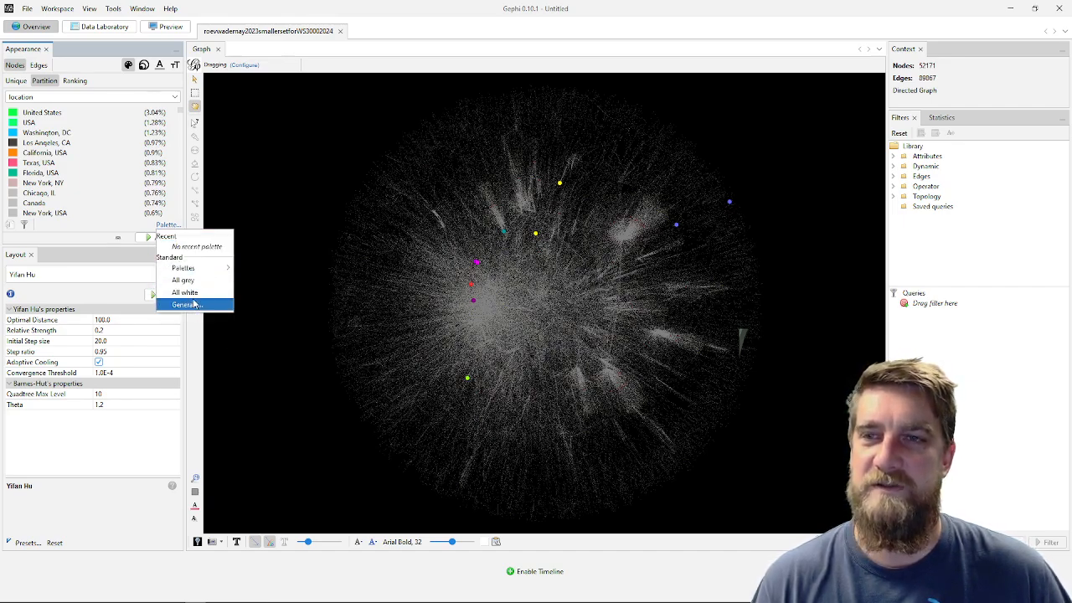
mouse_move(191, 268)
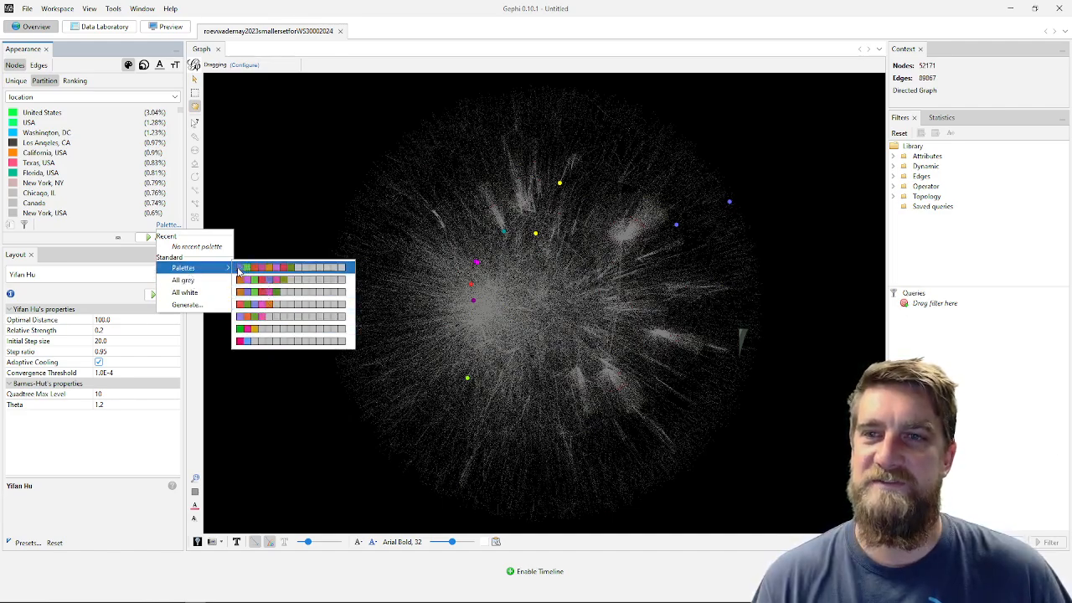
left_click(178, 112)
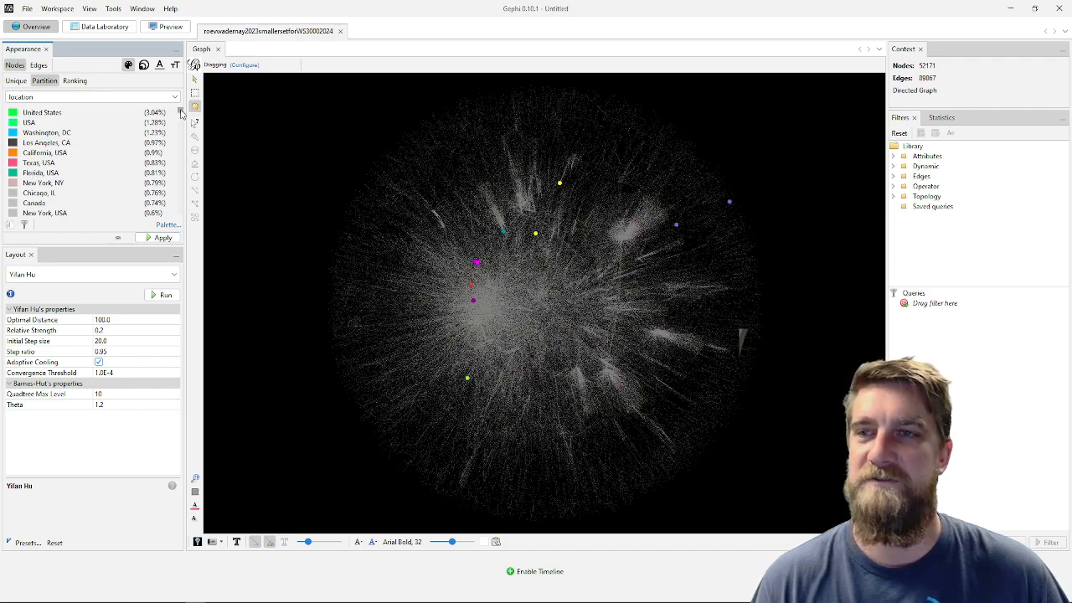
left_click_drag(181, 112, 186, 170)
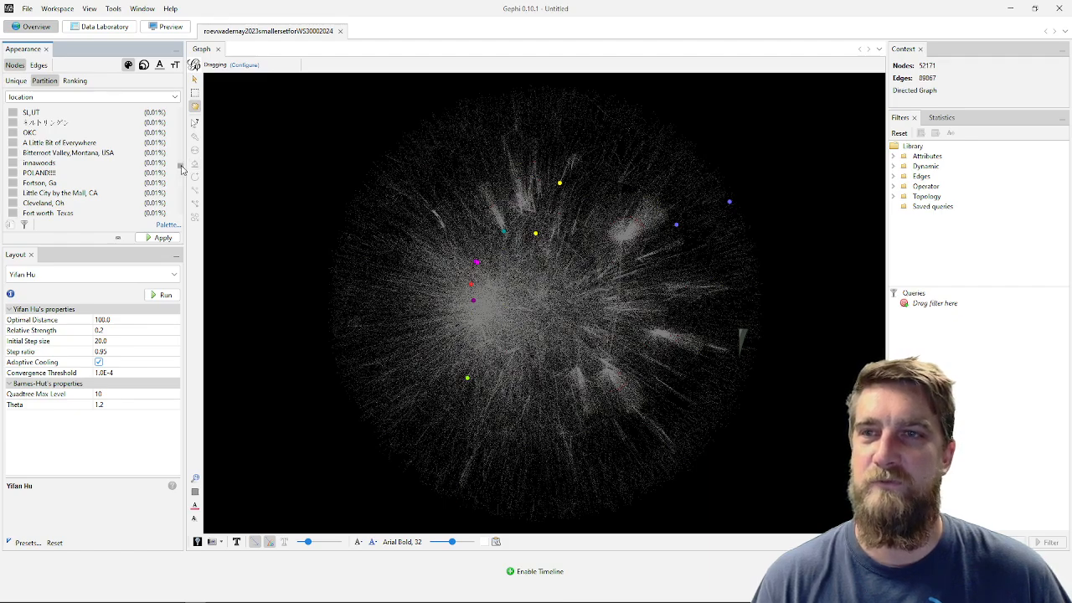
left_click_drag(181, 169, 183, 112)
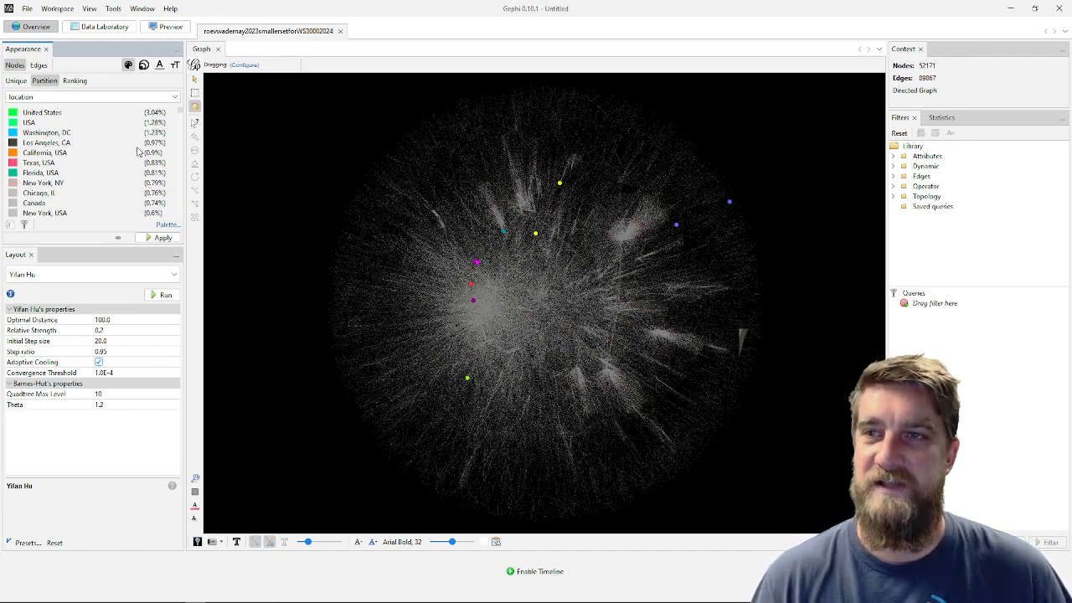
Try the standard eight-color palette and the green, pink and orange three-color palette on the location groups
left_click(167, 225)
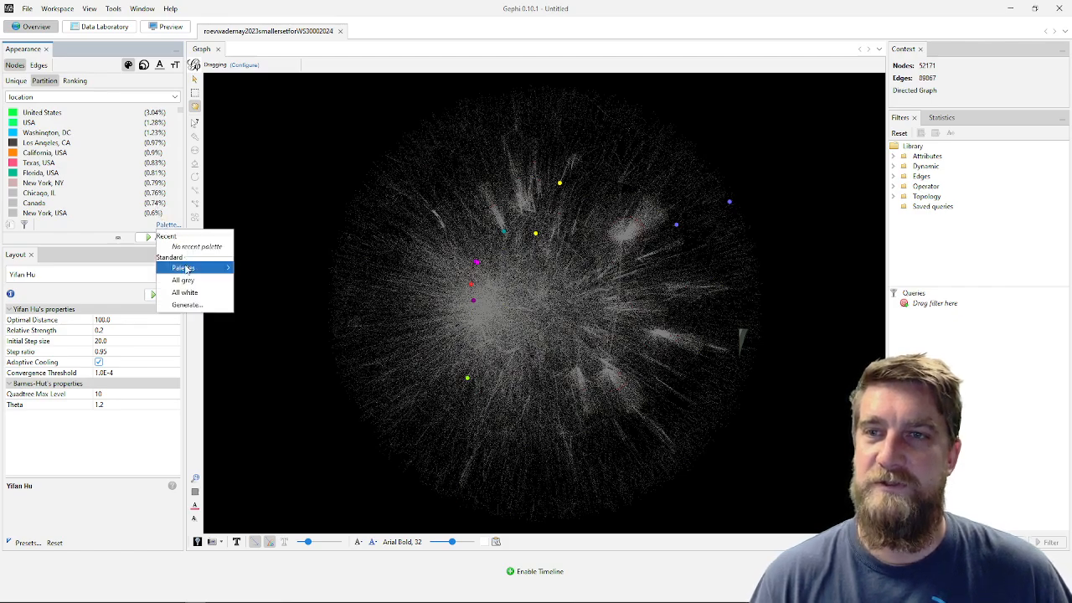
left_click(281, 269)
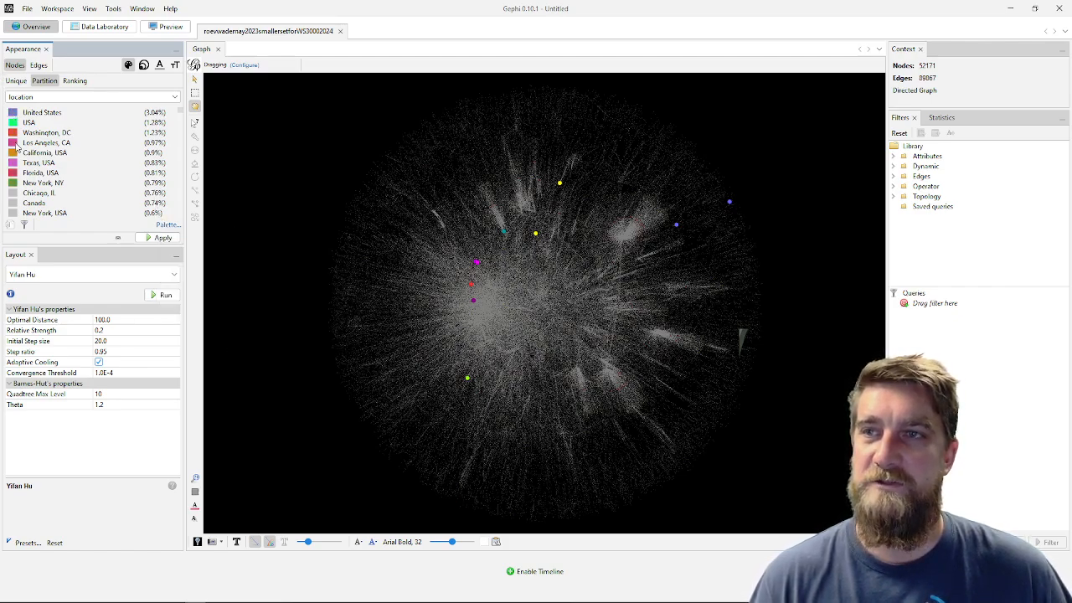
left_click(167, 225)
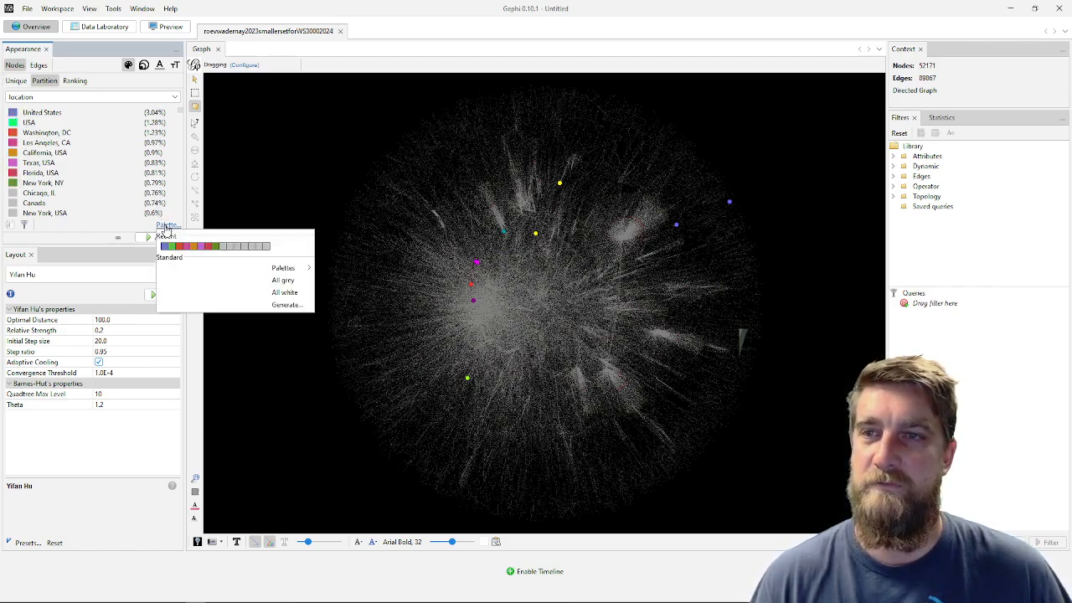
mouse_move(261, 270)
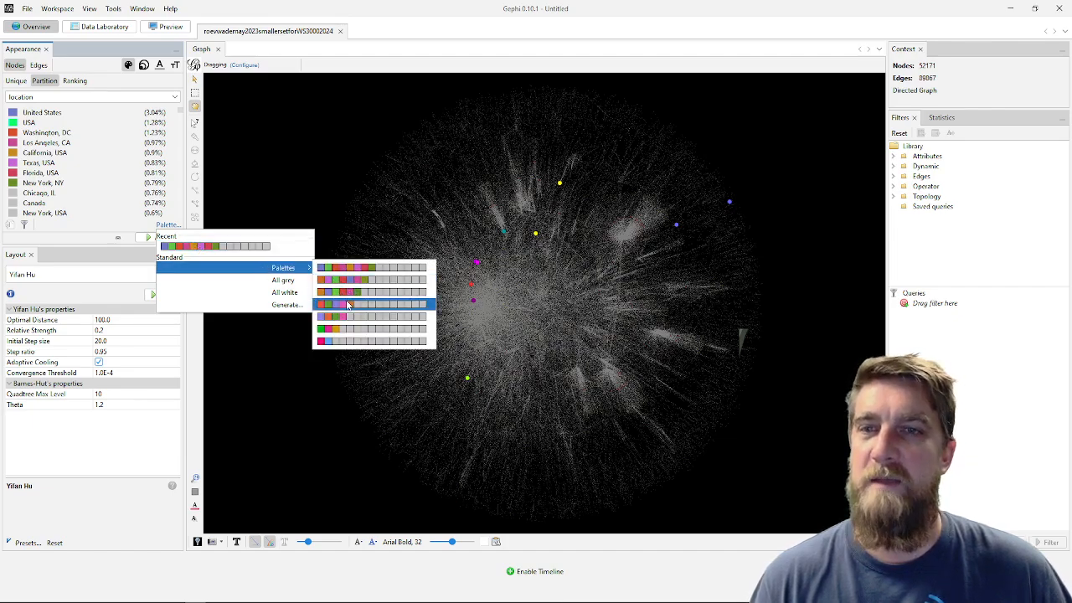
left_click(336, 331)
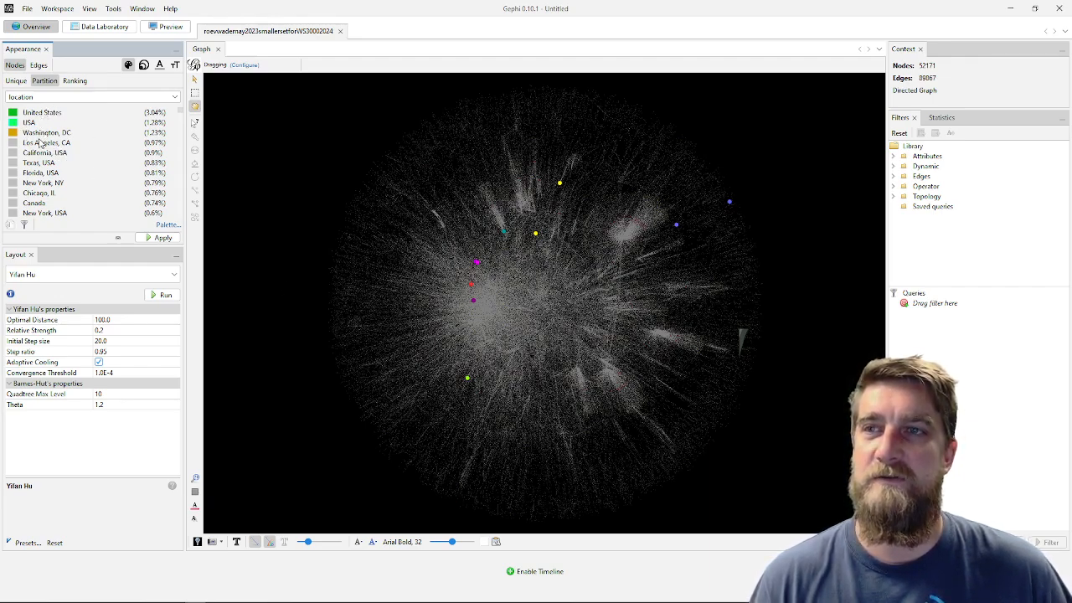
Assign the five-color palette starting with red to the location groups, apply it to the nodes, and inspect the graph up close
left_click(167, 225)
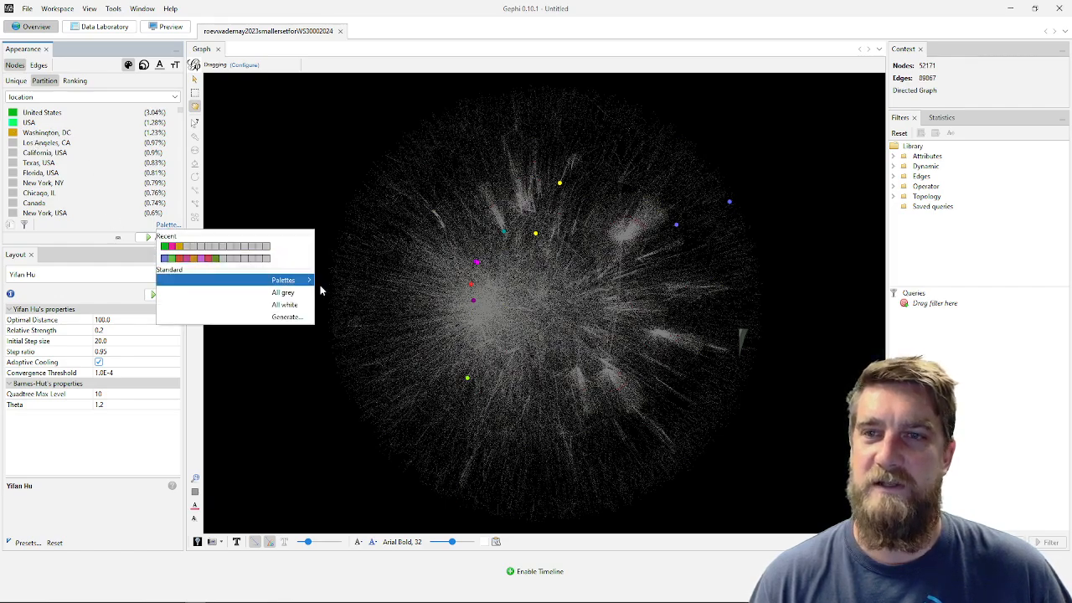
mouse_move(308, 283)
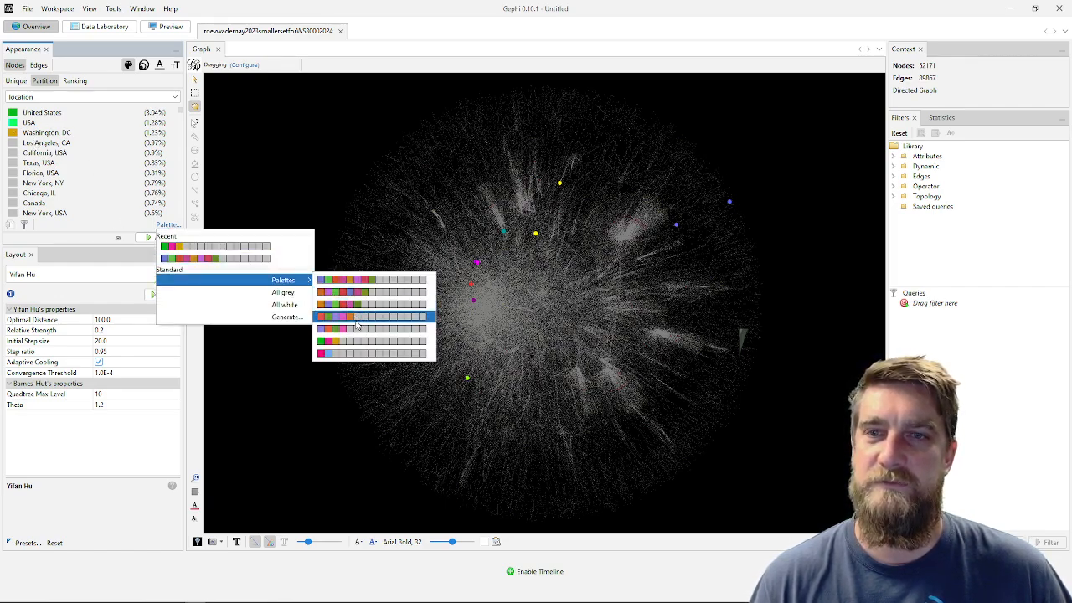
left_click(357, 323)
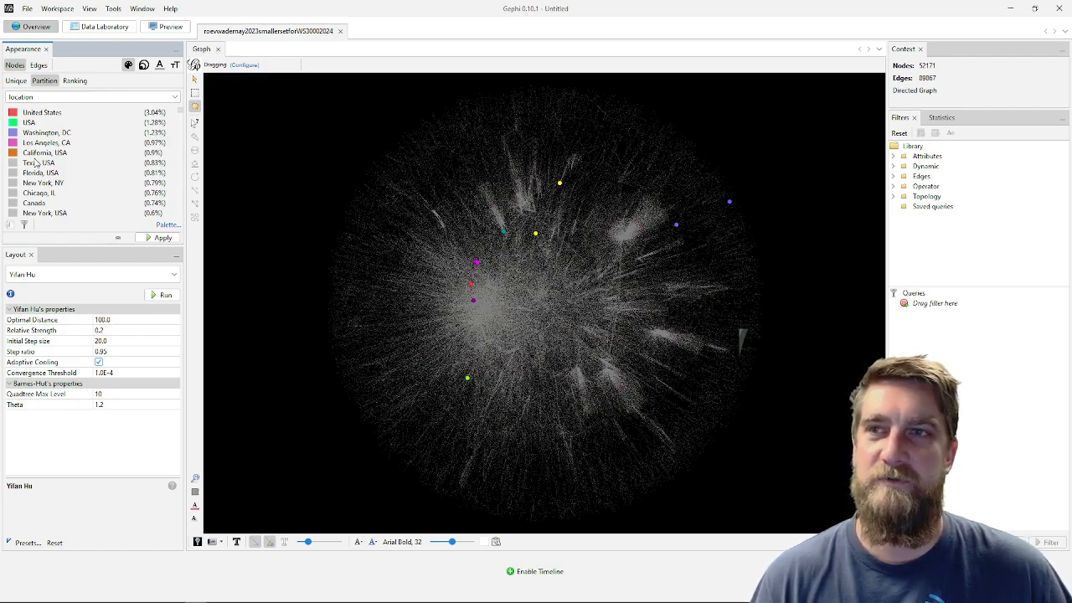
left_click(159, 238)
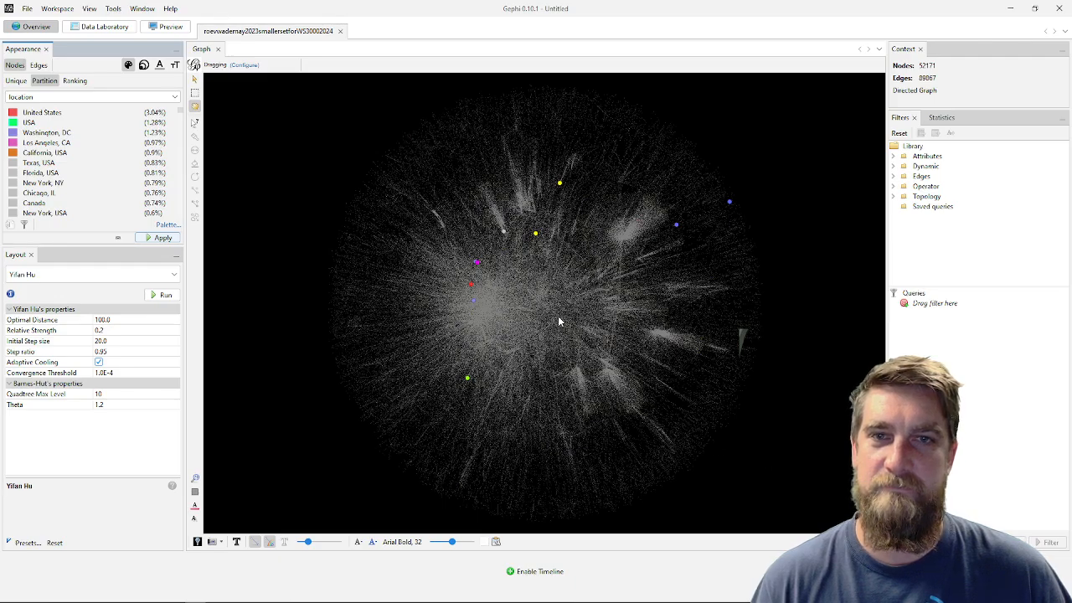
scroll(559, 321, "up", 5)
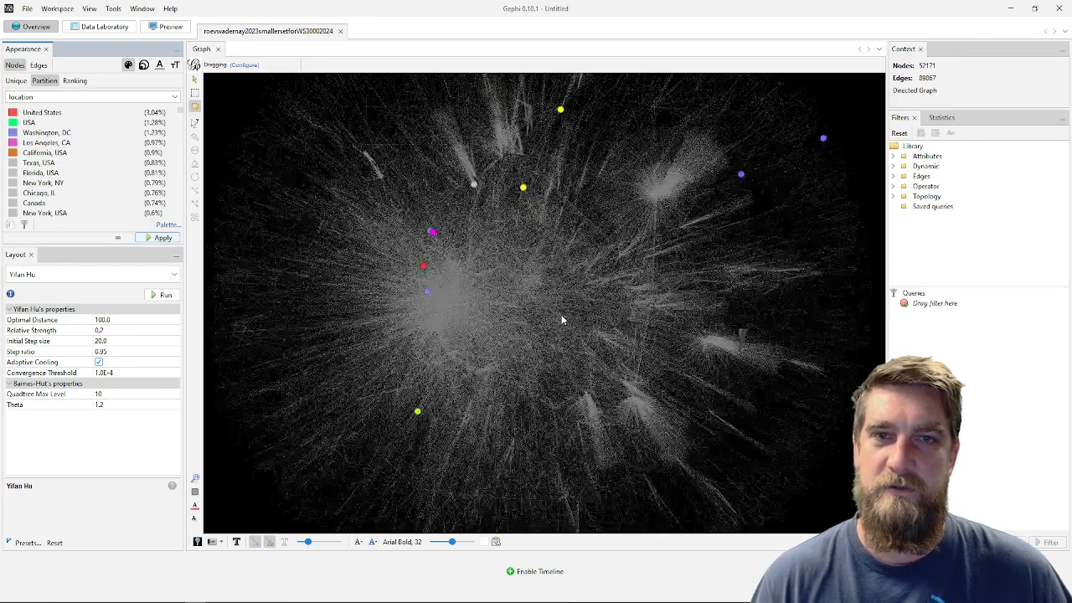
scroll(562, 318, "up", 3)
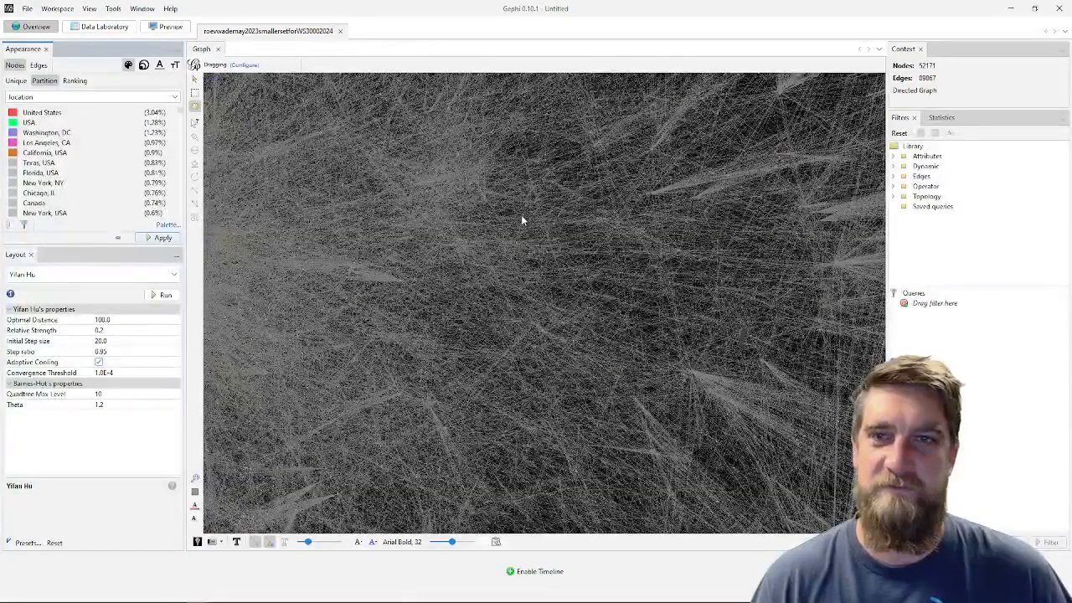
Examine the location-colored nodes across the whole network and up close in the dense fan-shaped cluster above the large grey node
scroll(520, 222, "down", 10)
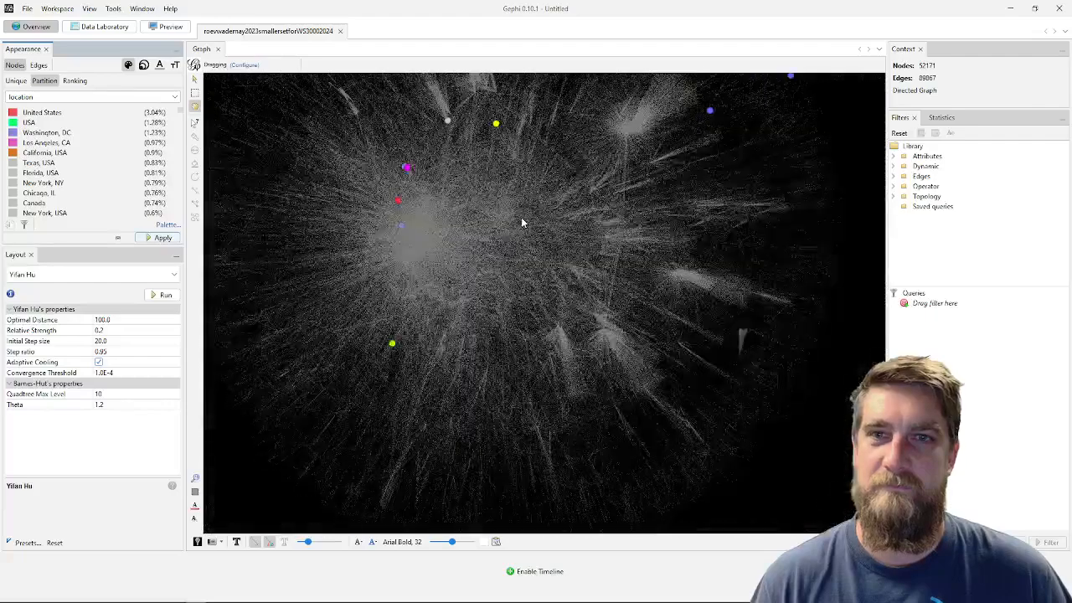
scroll(519, 289, "down", 3)
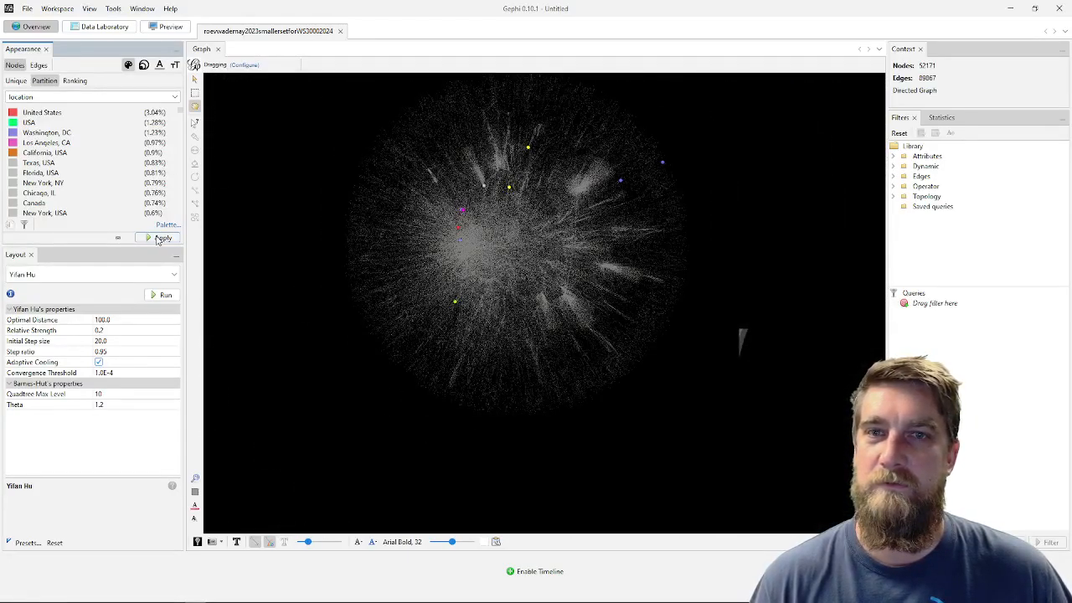
scroll(440, 132, "up", 1)
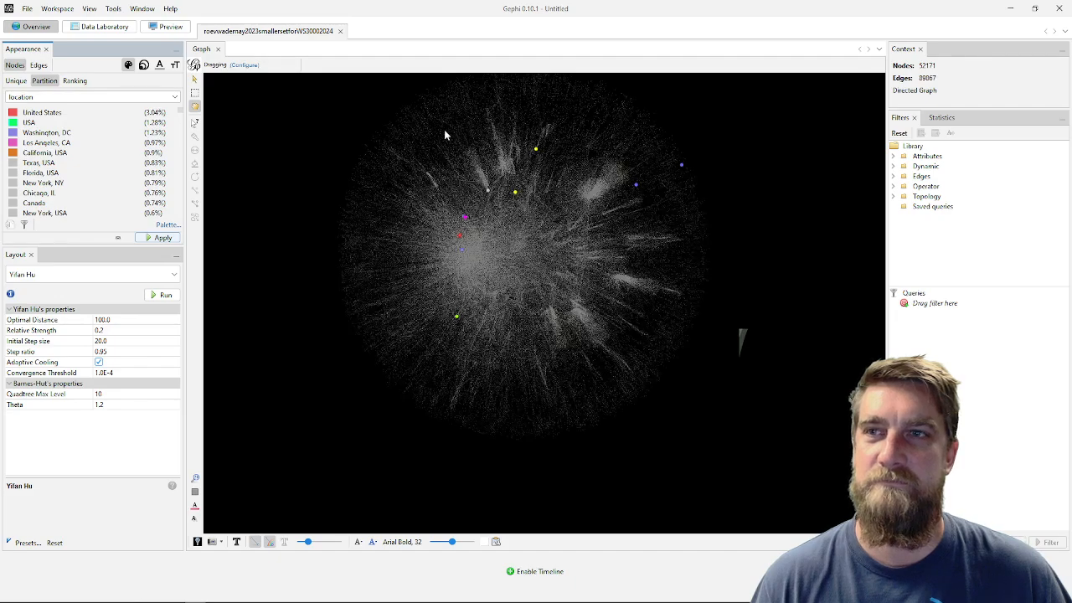
scroll(465, 104, "up", 1)
scroll(470, 154, "up", 1)
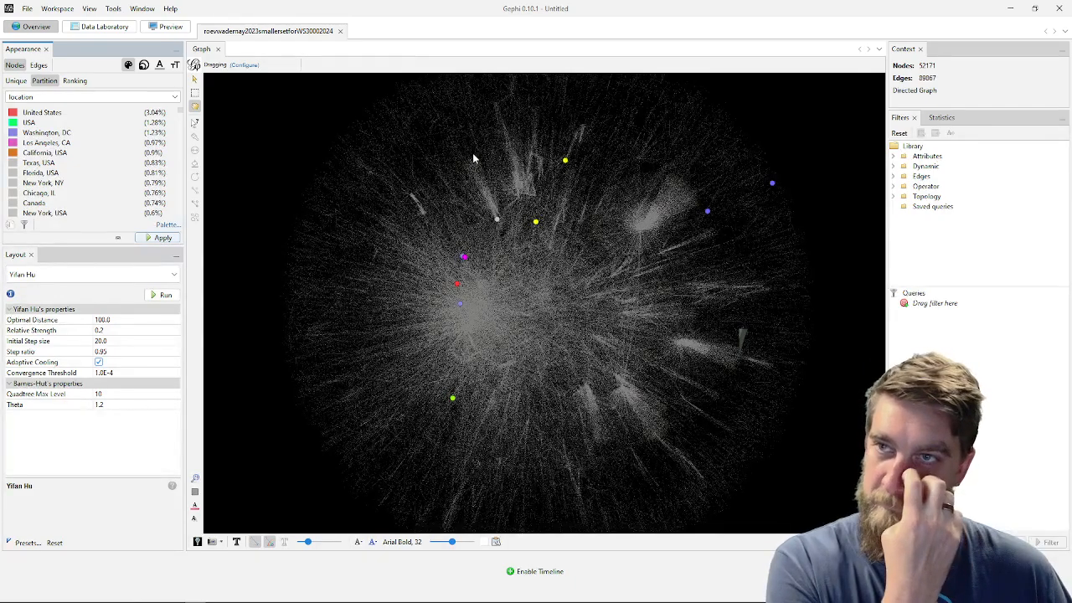
scroll(407, 154, "up", 2)
scroll(431, 191, "up", 2)
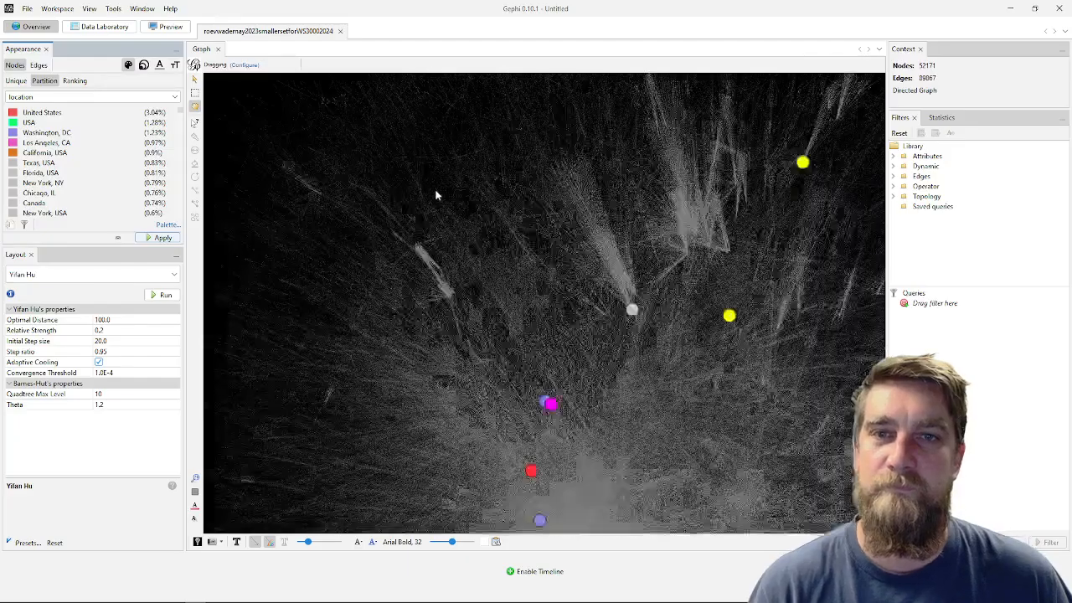
scroll(627, 251, "up", 3)
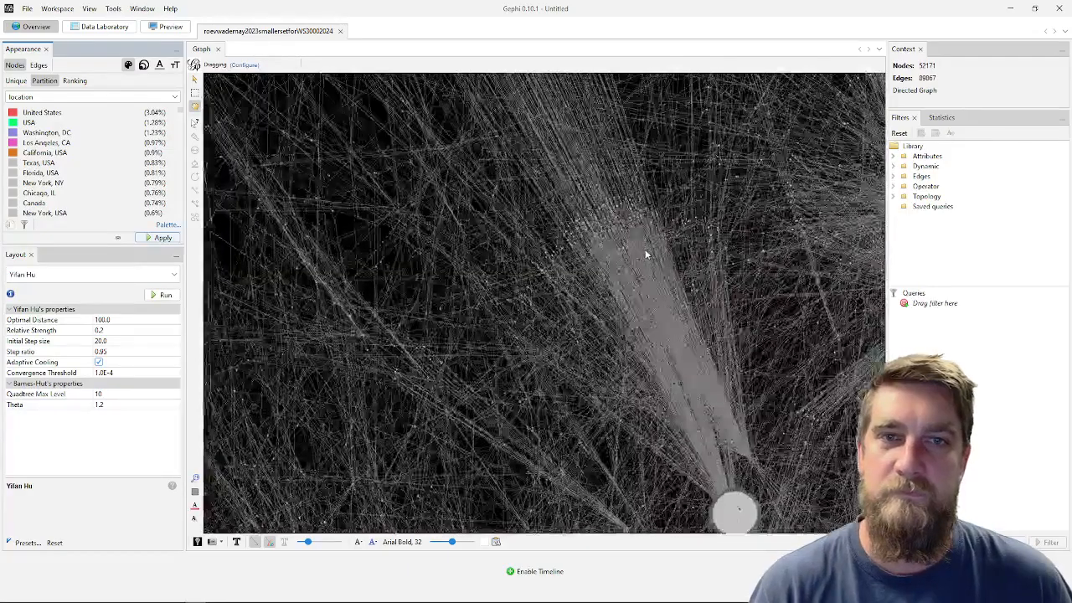
scroll(644, 245, "up", 4)
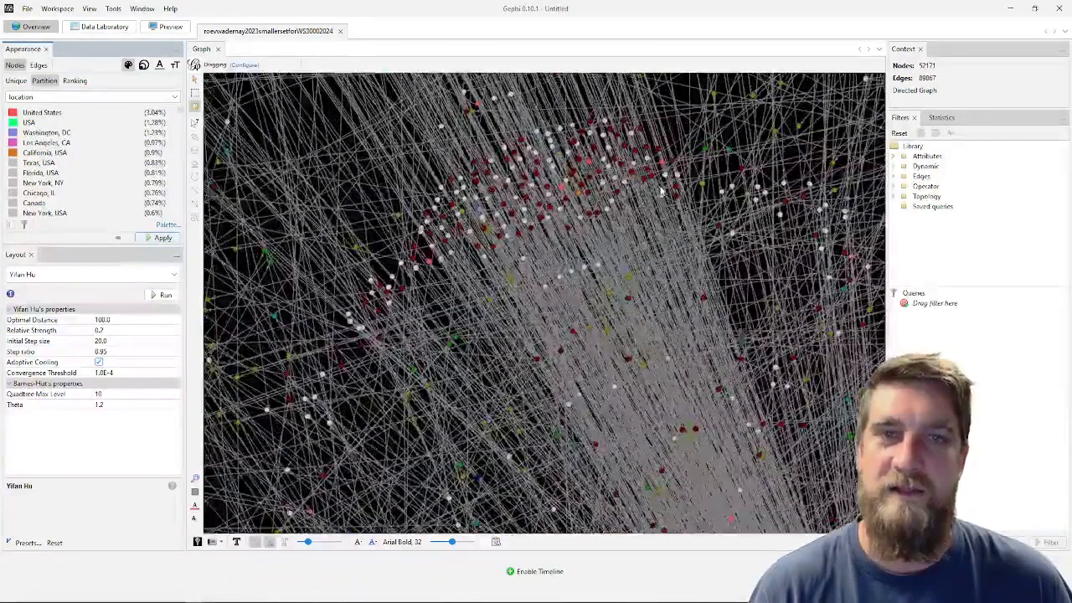
scroll(658, 192, "up", 4)
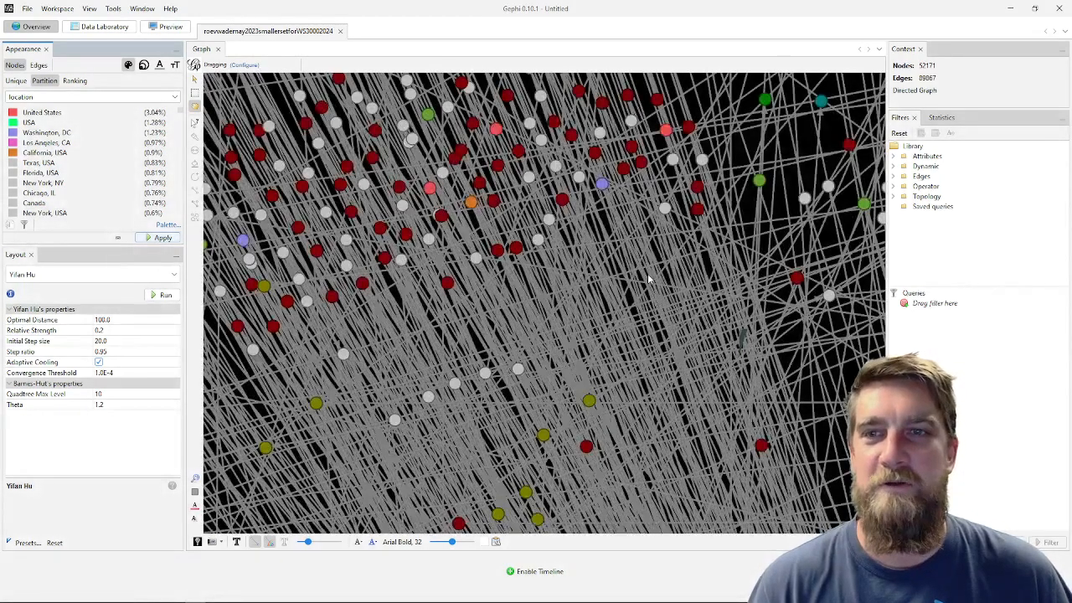
Hide the edges and examine the colored node clusters and ring patterns, both up close and across the whole graph
left_click(255, 542)
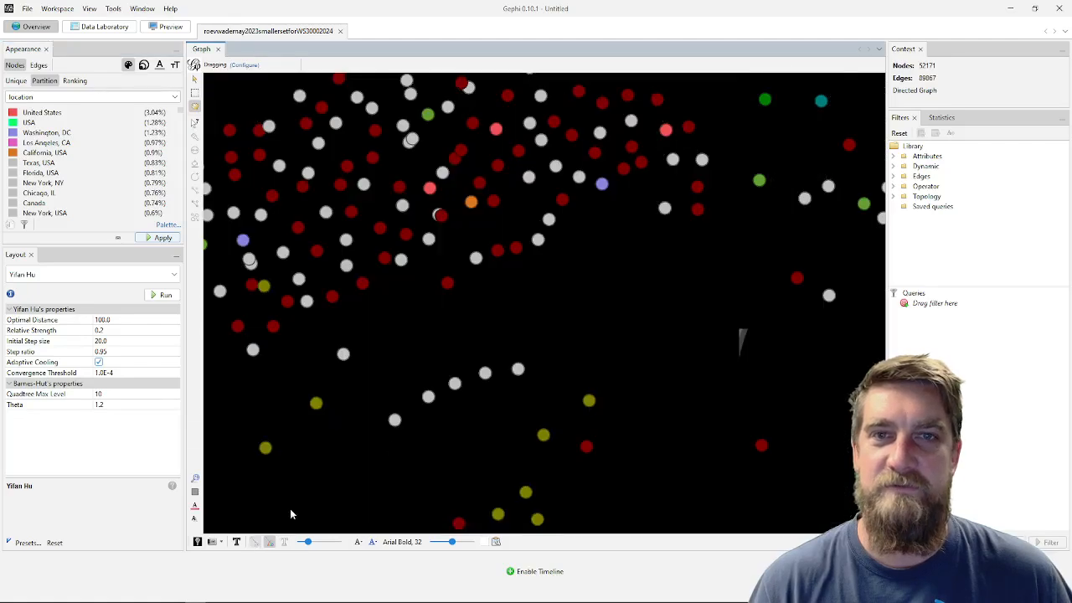
scroll(620, 342, "down", 2)
scroll(620, 342, "down", 2)
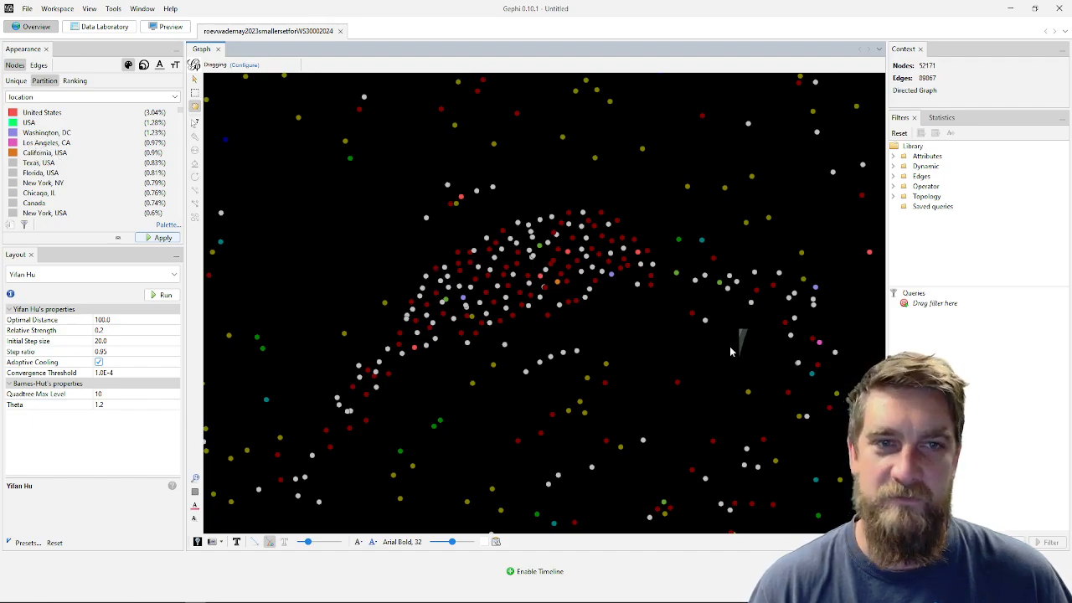
scroll(731, 351, "down", 3)
scroll(736, 381, "down", 5)
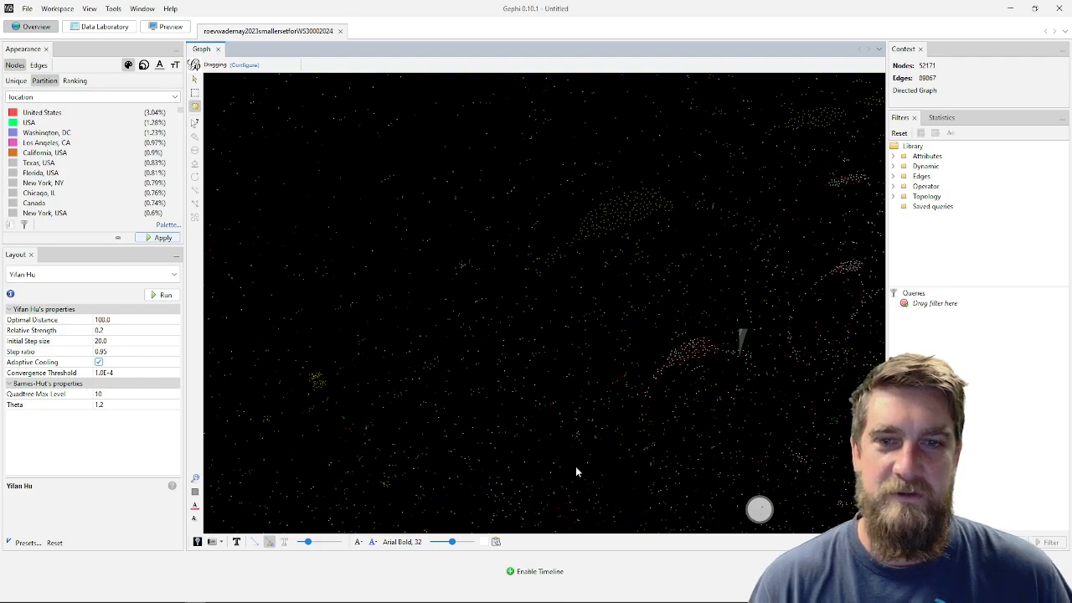
left_click(195, 478)
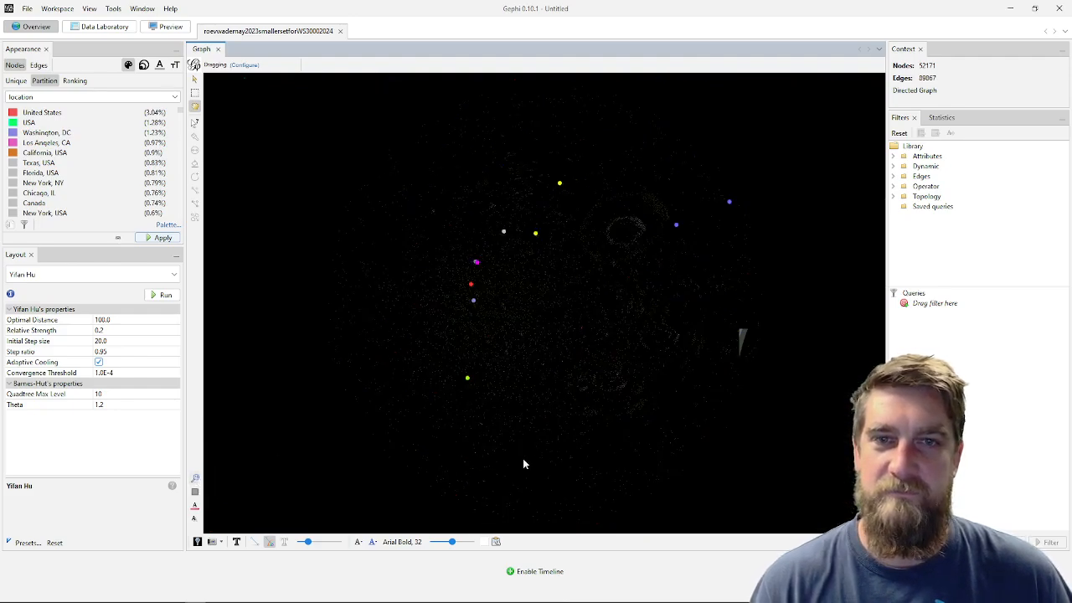
scroll(621, 350, "up", 3)
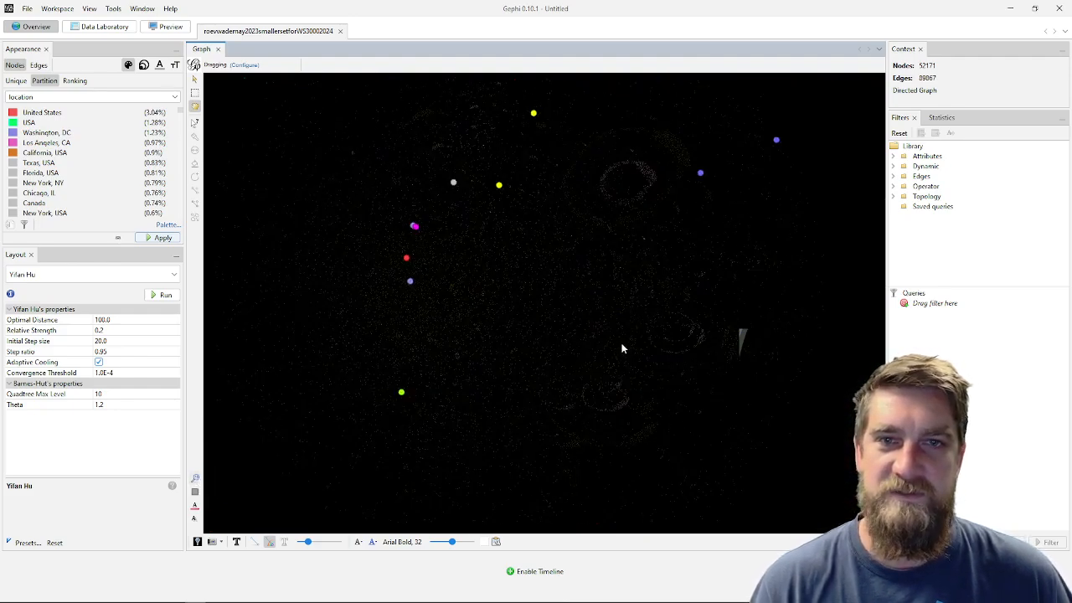
scroll(622, 349, "up", 2)
scroll(716, 316, "up", 5)
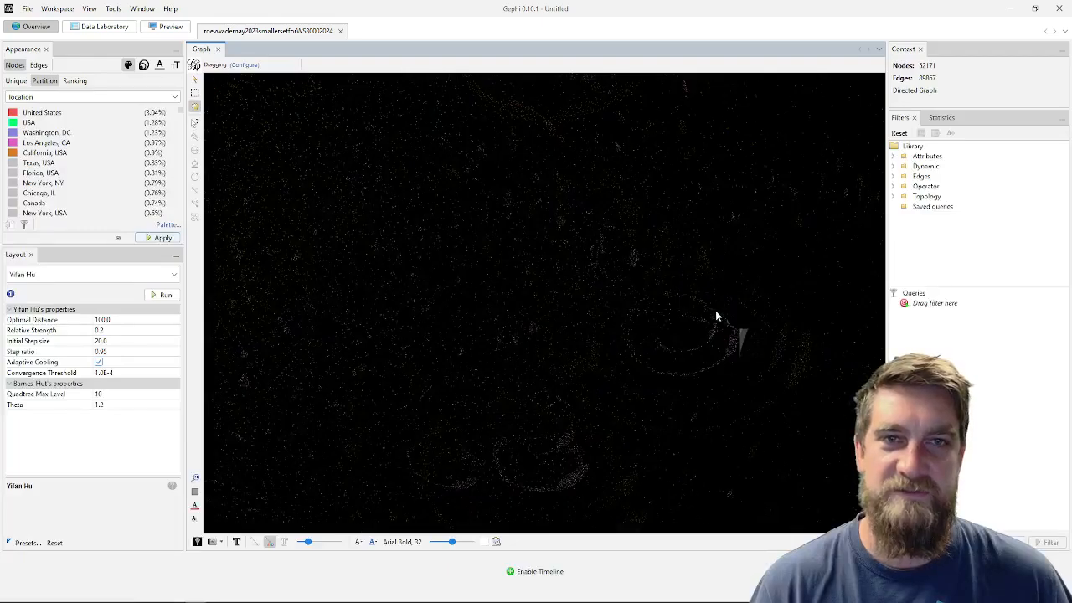
scroll(716, 315, "up", 2)
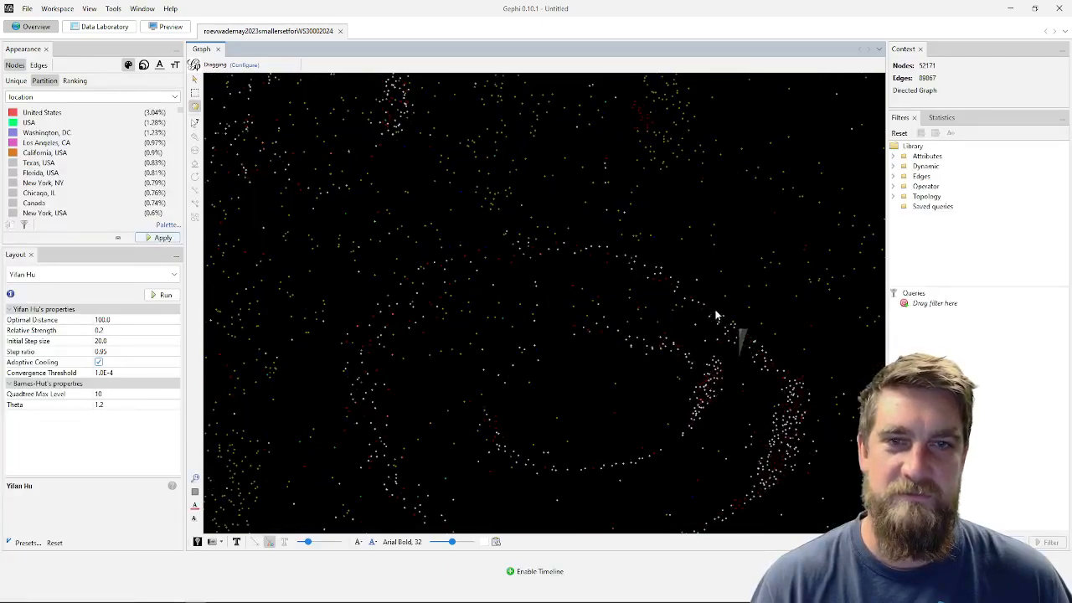
scroll(716, 315, "down", 8)
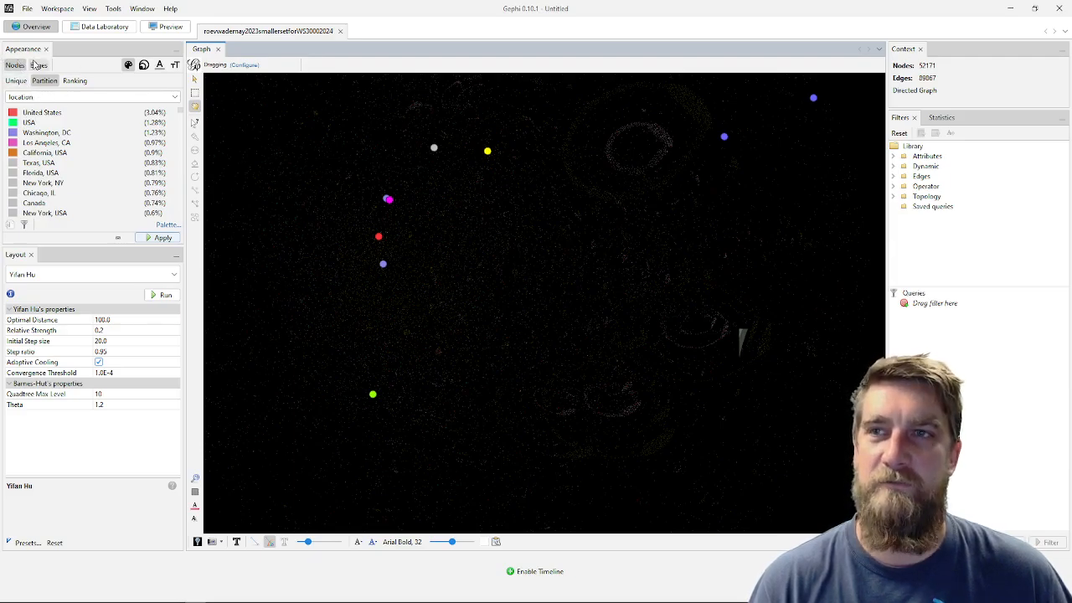
Look through the numeric attributes available for ranking node colors without choosing one
left_click(77, 82)
left_click(138, 98)
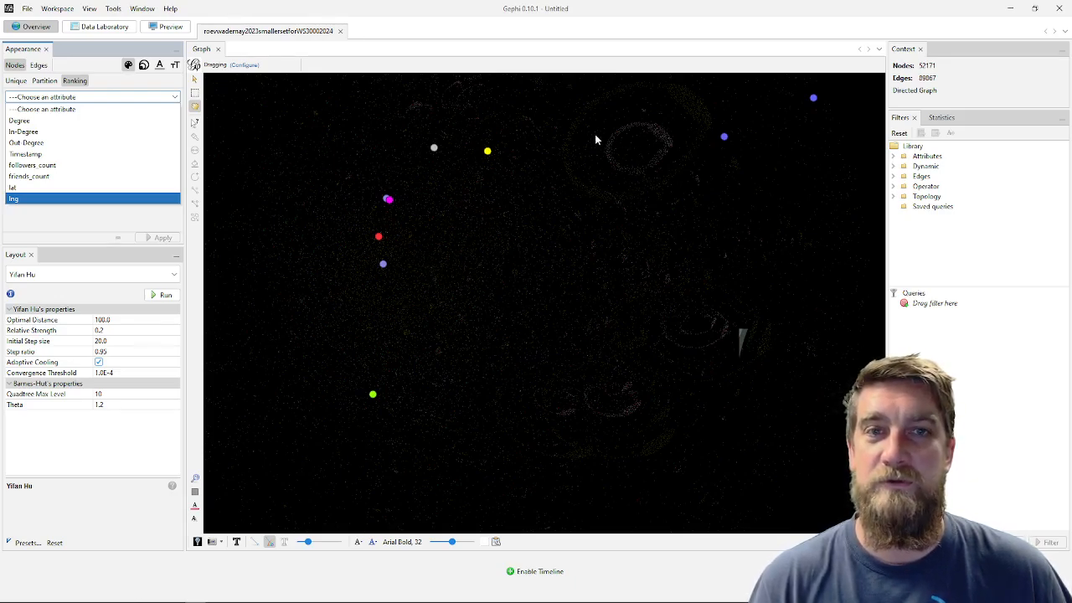
left_click(43, 220)
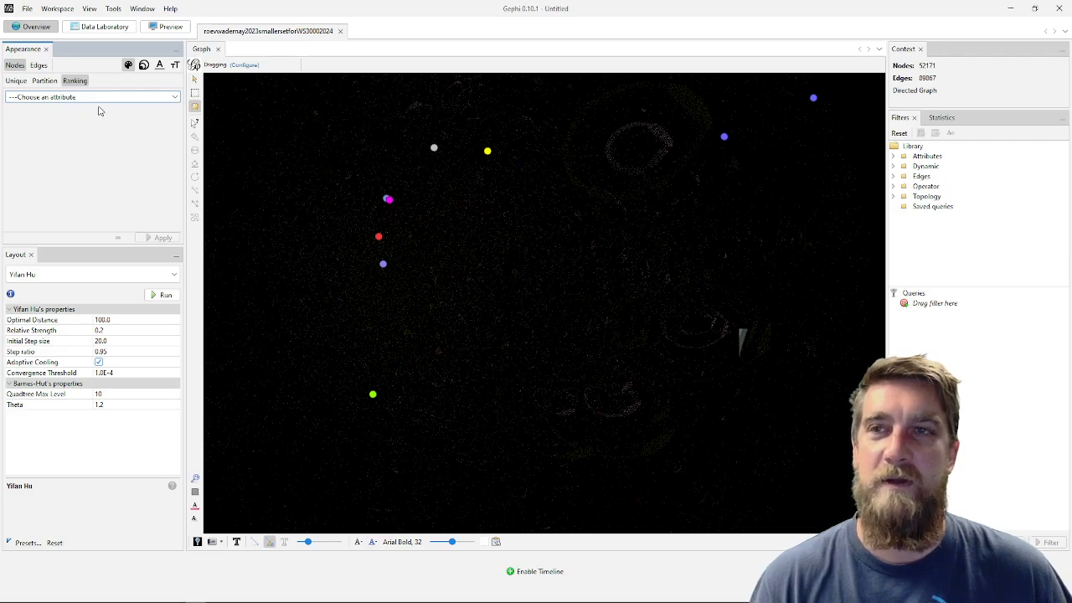
Bring up the edge color settings and show the graph's edges again
left_click(39, 64)
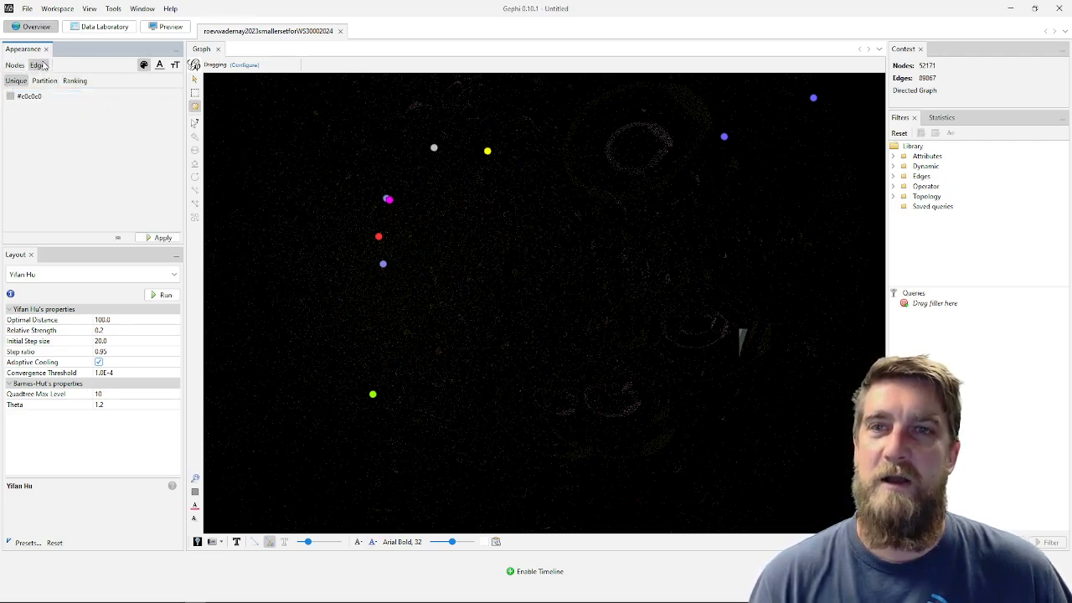
left_click(256, 546)
left_click(257, 546)
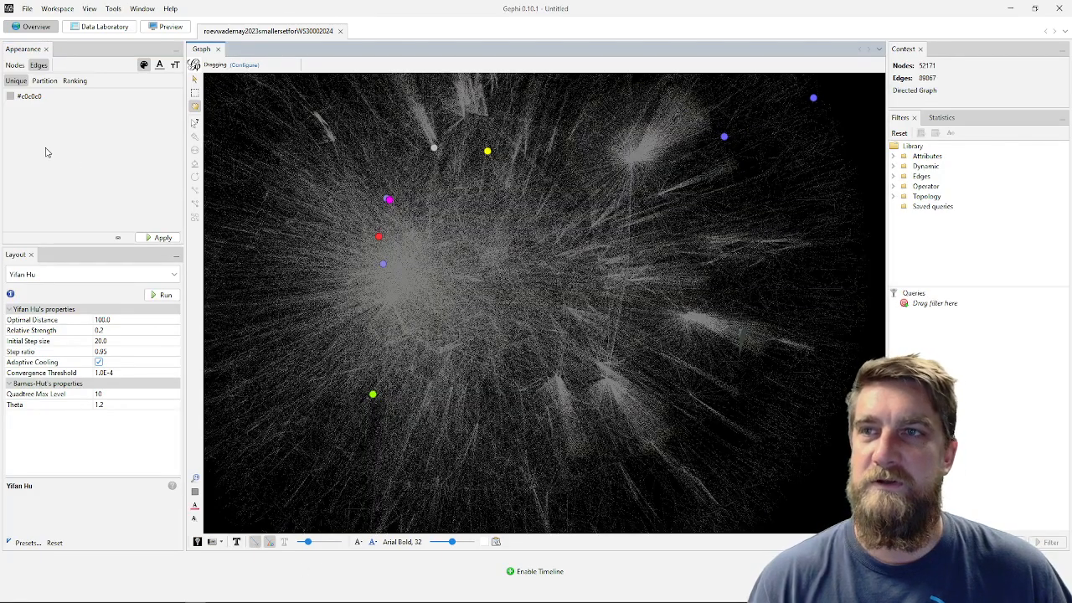
Partition the edges by Type and apply the assigned colors to the graph
left_click(49, 81)
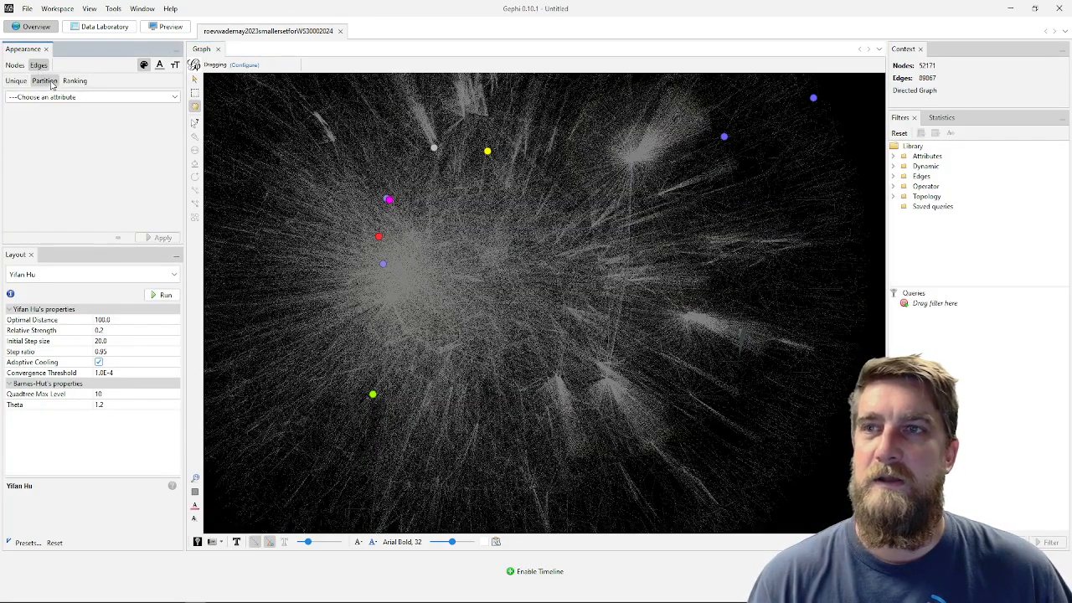
left_click(64, 98)
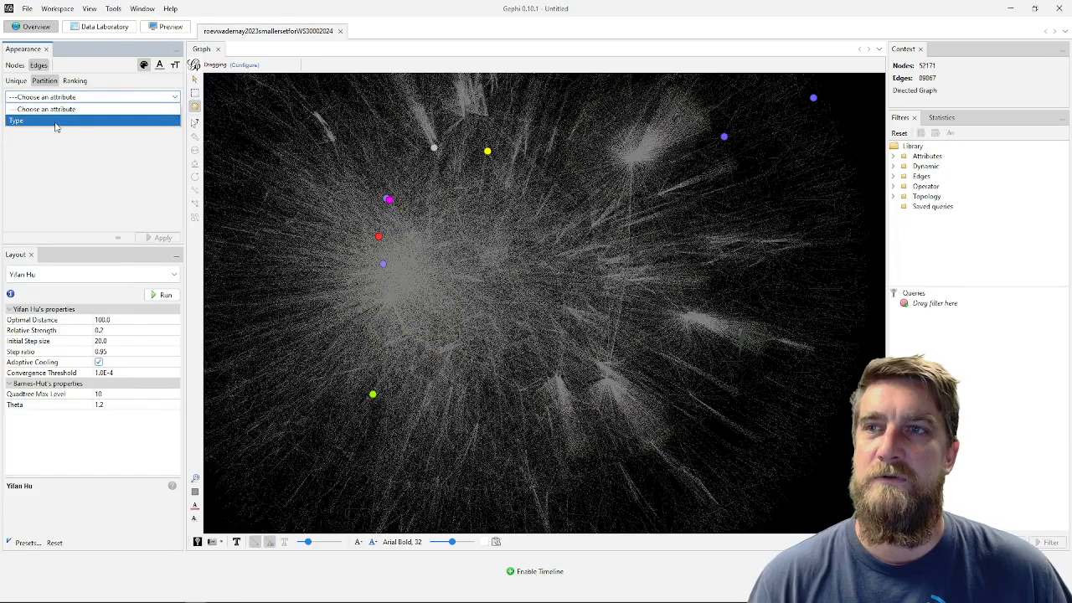
left_click(57, 123)
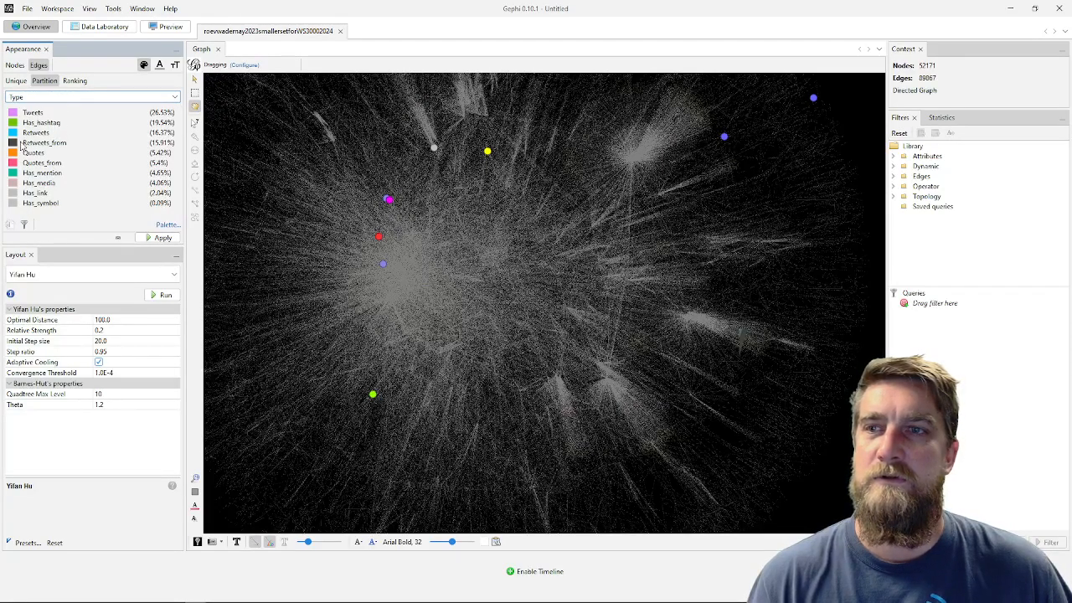
left_click(55, 98)
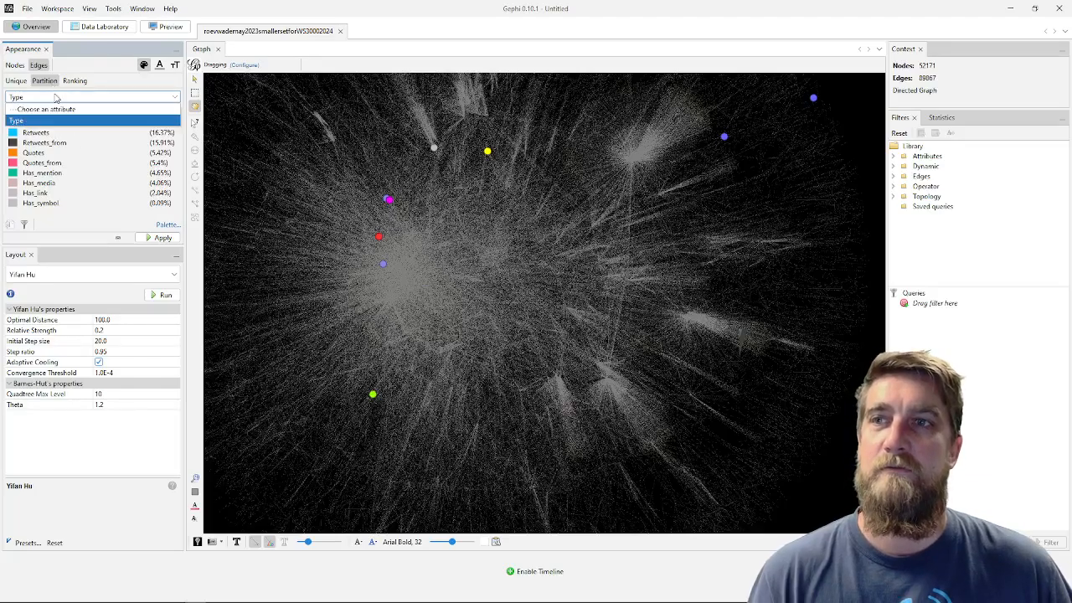
left_click(108, 77)
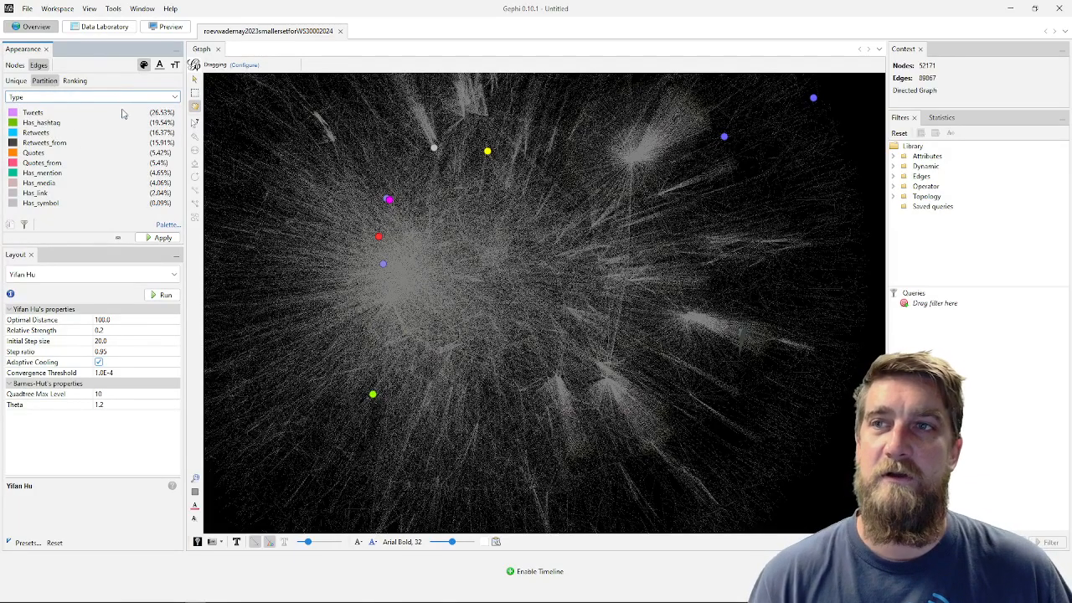
left_click(162, 239)
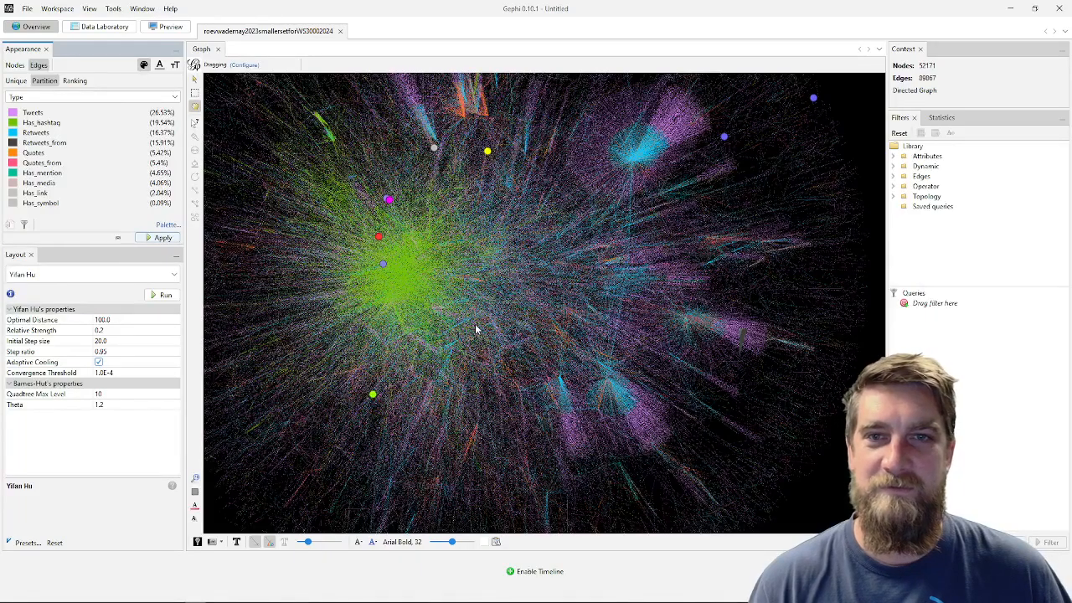
Examine the type-colored edges around the green hashtag core and the blue and purple retweet and tweet cluster, plus the full network
scroll(390, 298, "down", 3)
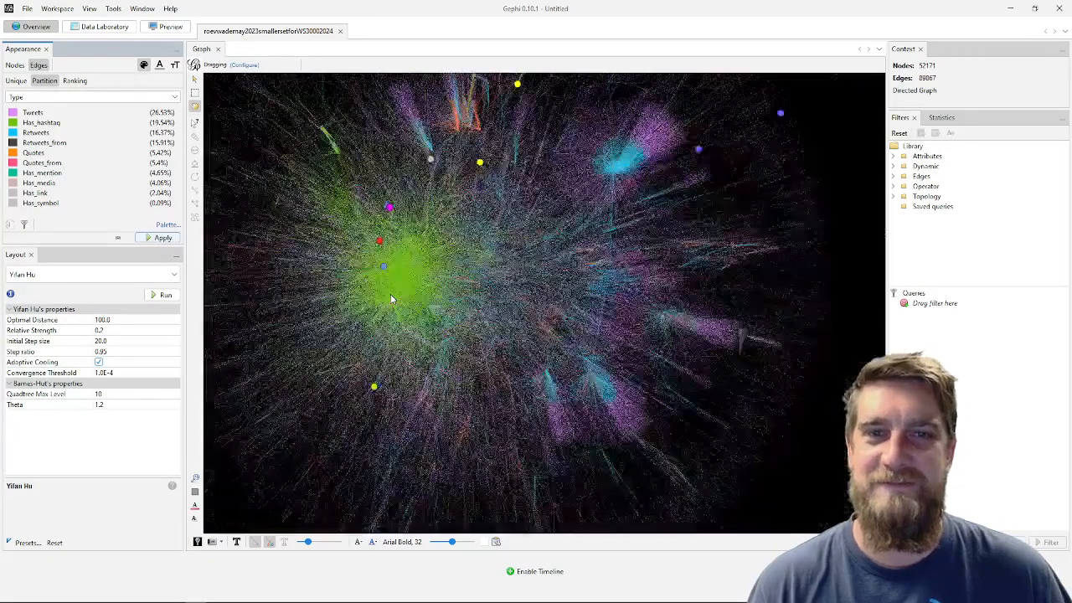
scroll(289, 216, "up", 4)
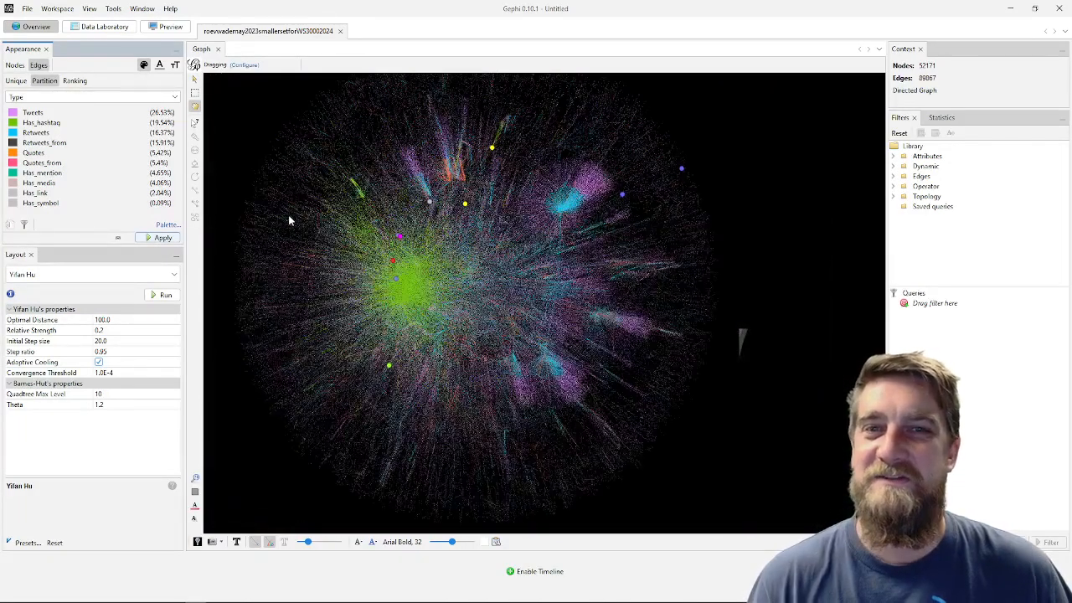
scroll(549, 277, "up", 3)
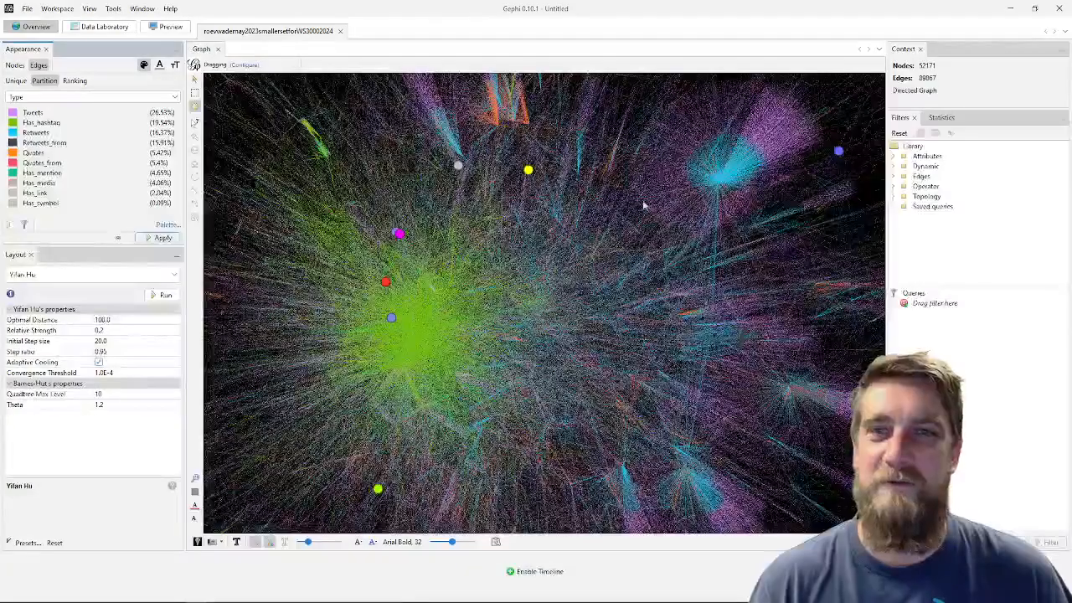
scroll(743, 191, "up", 3)
scroll(743, 191, "up", 2)
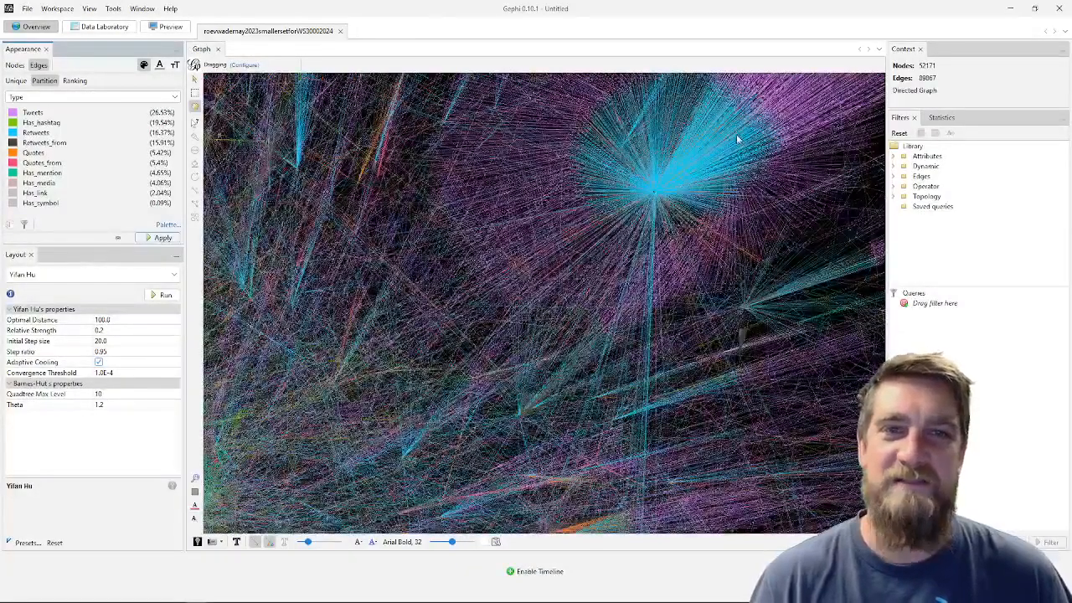
scroll(737, 137, "up", 1)
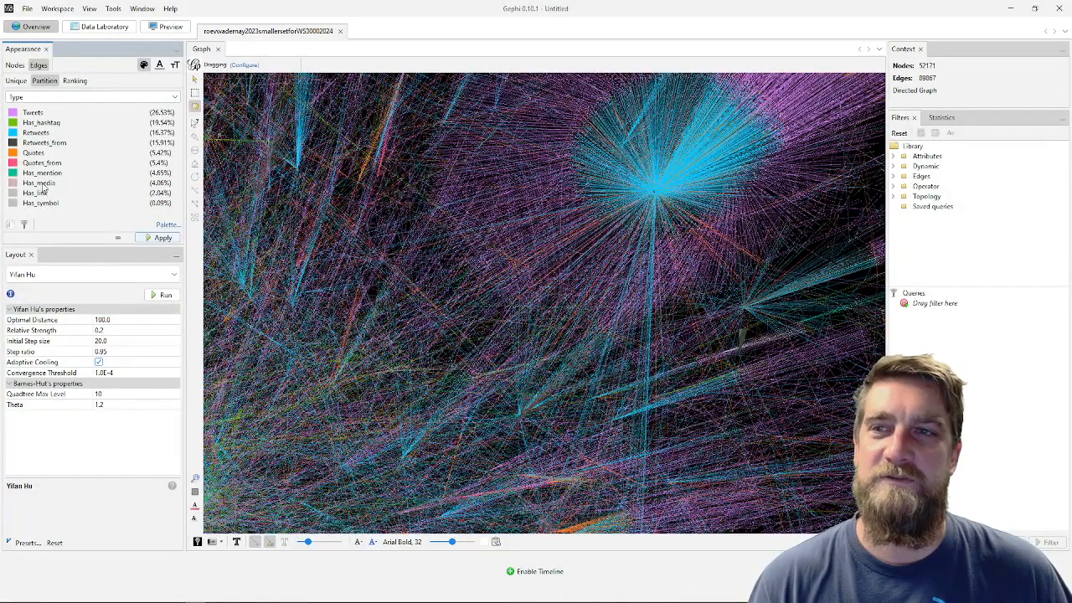
scroll(643, 274, "down", 5)
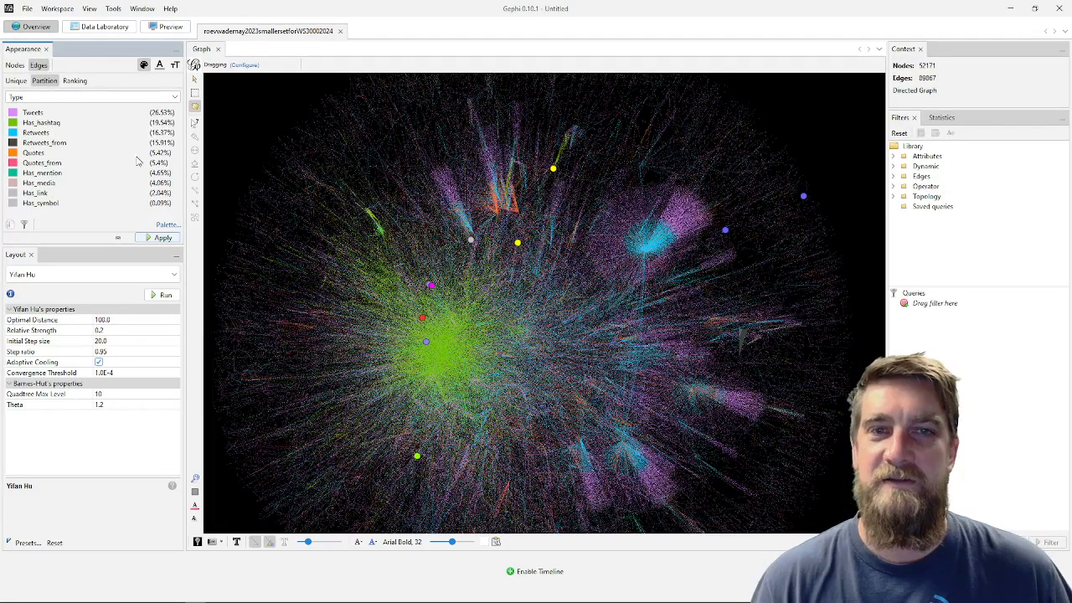
scroll(533, 283, "down", 2)
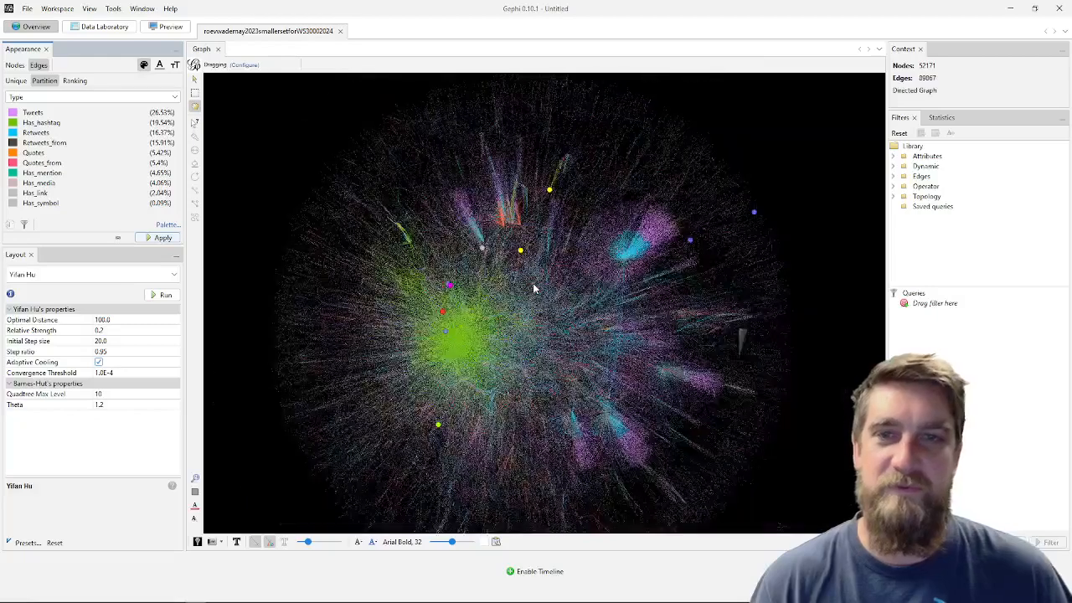
scroll(546, 288, "down", 1)
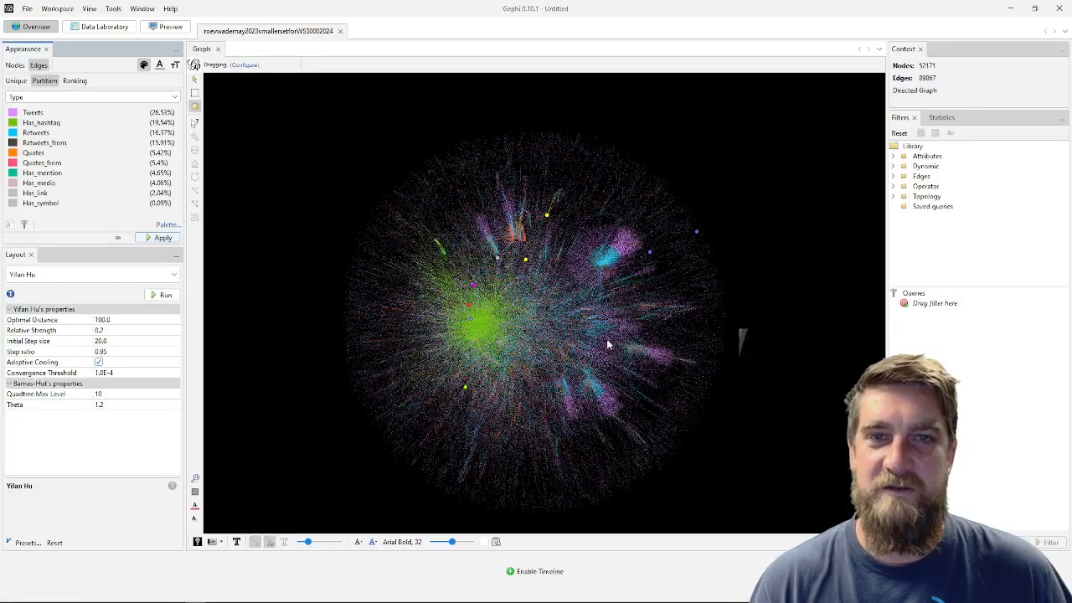